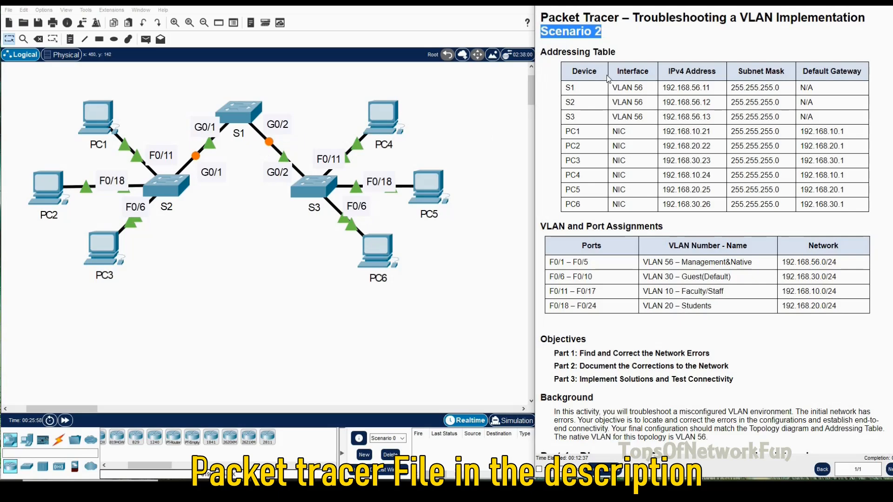
- Read through the addressing table, VLAN and port assignments, objectives and background in the activity instructions
left_click(575, 49)
scroll(632, 157, "down", 3)
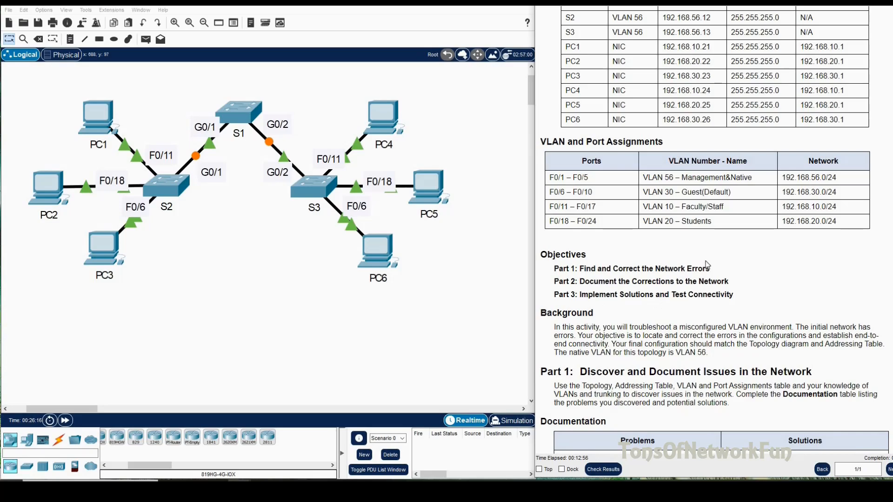
scroll(706, 265, "up", 3)
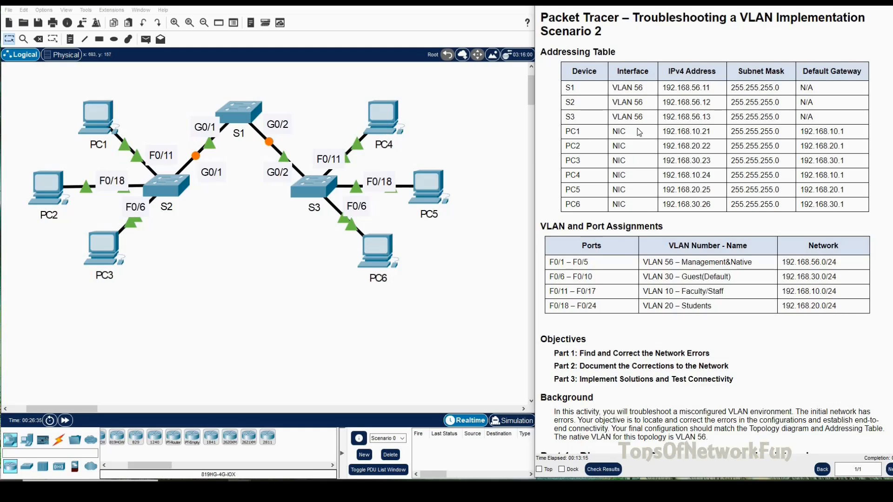
- Check PC1's IPv4 address, subnet mask and default gateway against the addressing table, and close its window
left_click_drag(661, 133, 716, 140)
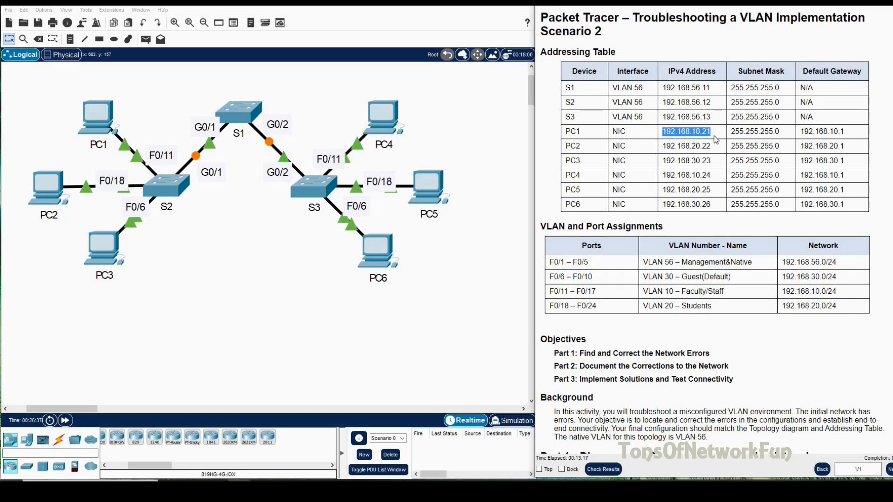
left_click(99, 120)
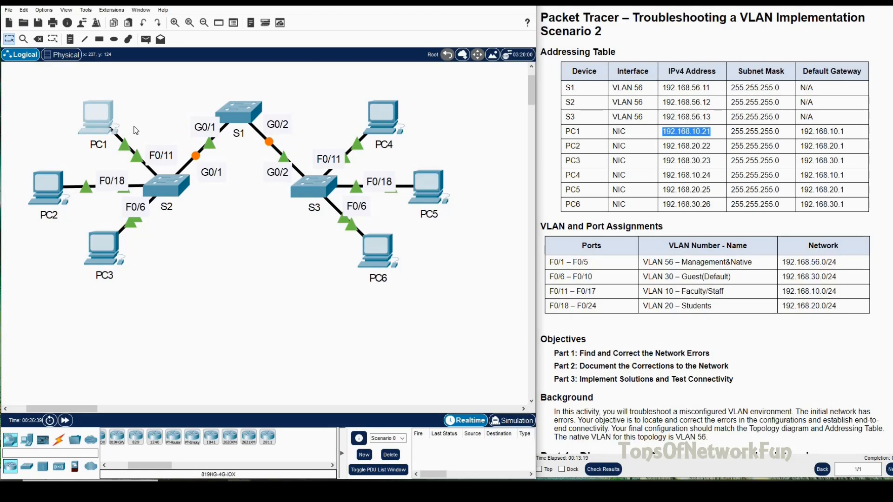
left_click(365, 112)
left_click(311, 124)
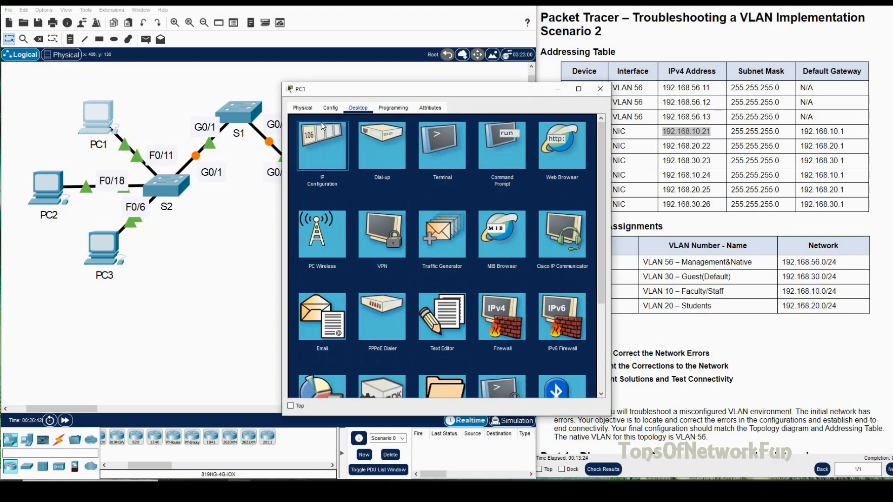
left_click_drag(333, 90, 221, 74)
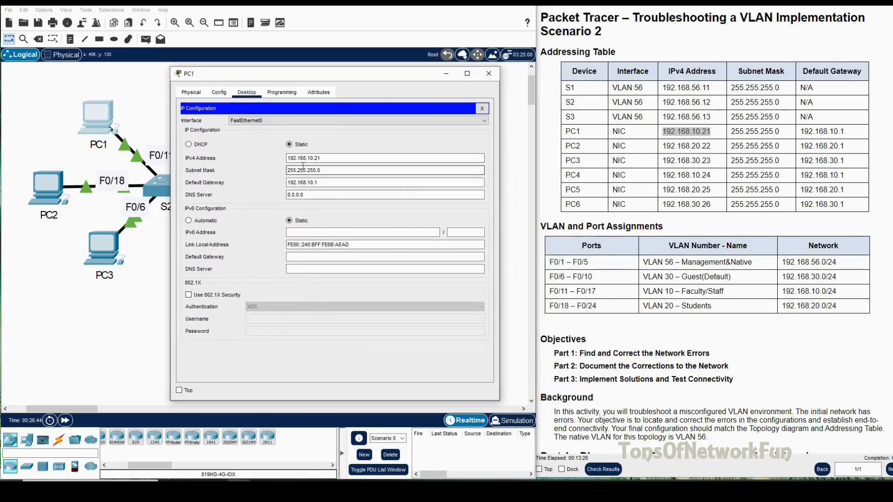
left_click(311, 170)
left_click(299, 192)
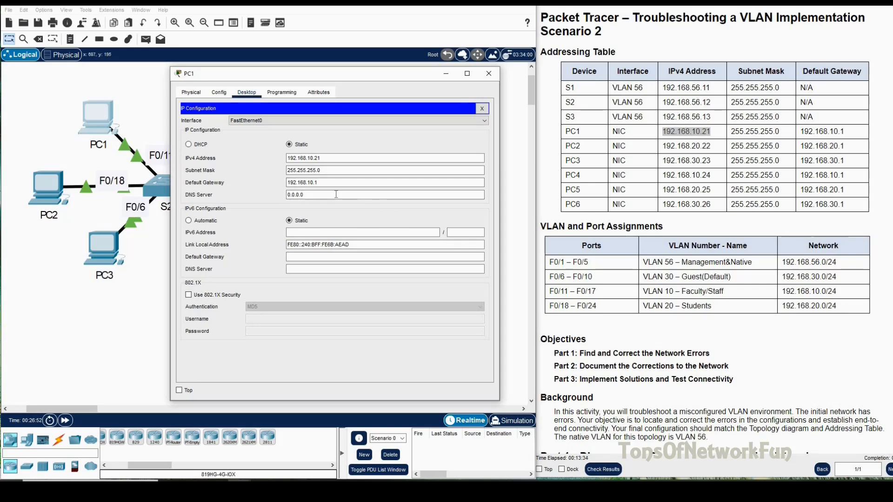
left_click(489, 73)
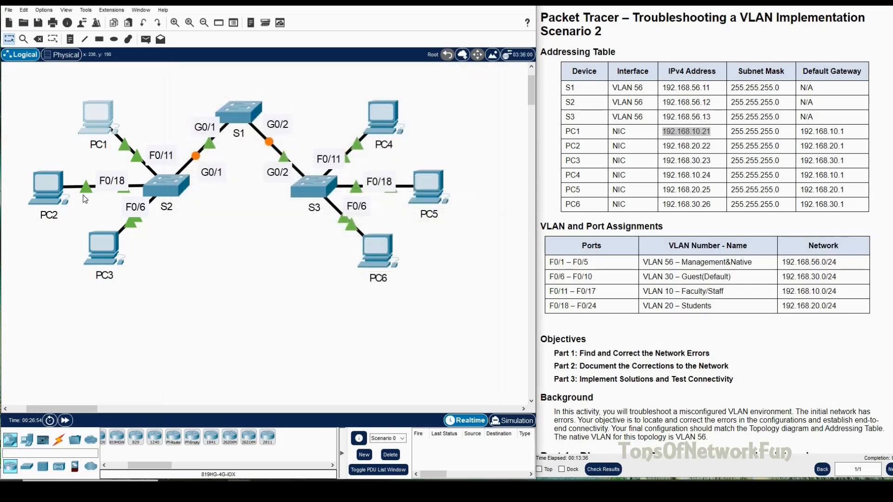
- Compare PC2's IP configuration with its addressing table entry, including the default gateway, and close its window
left_click(47, 190)
left_click(358, 108)
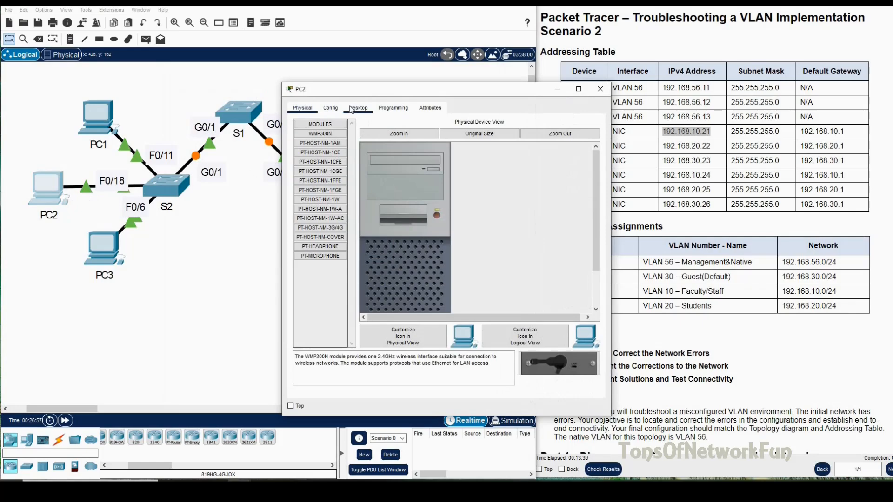
left_click(311, 140)
left_click_drag(288, 81, 121, 49)
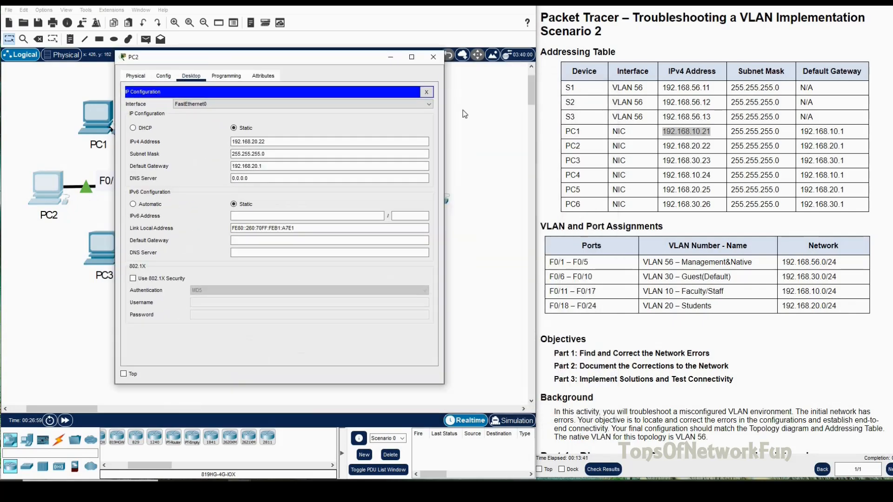
left_click(673, 155)
left_click_drag(687, 148, 721, 152)
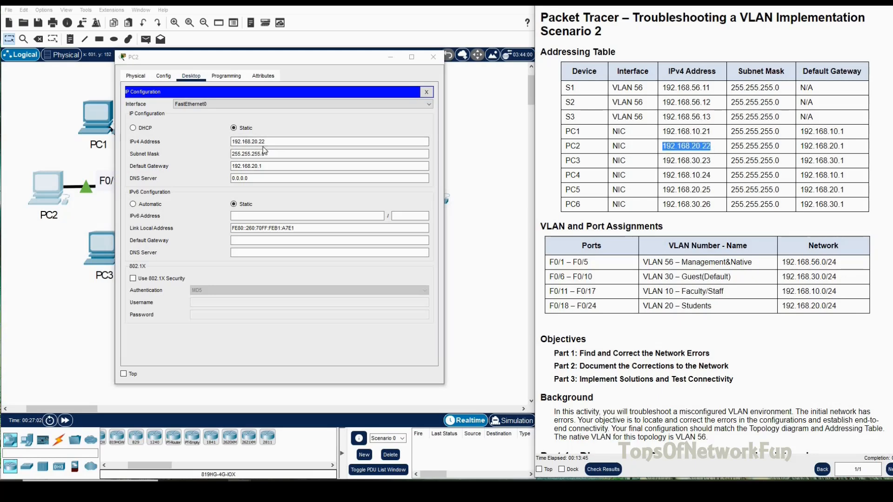
left_click(241, 156)
left_click_drag(801, 147, 851, 147)
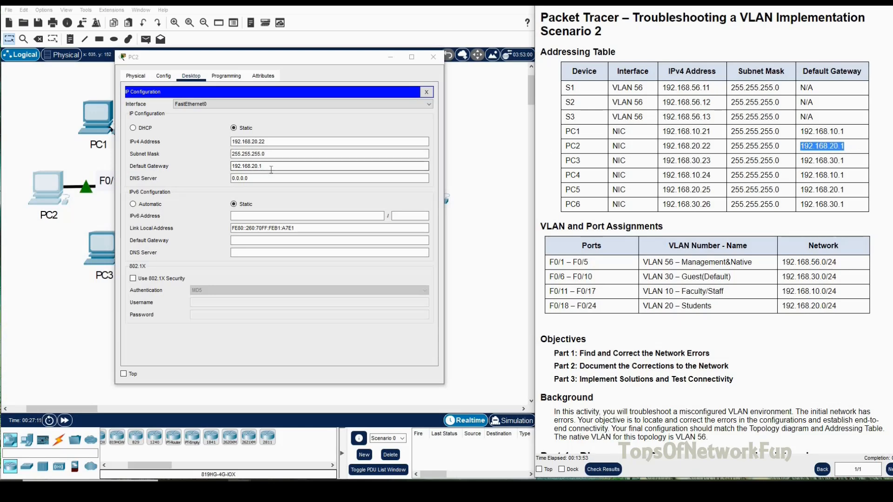
left_click(433, 56)
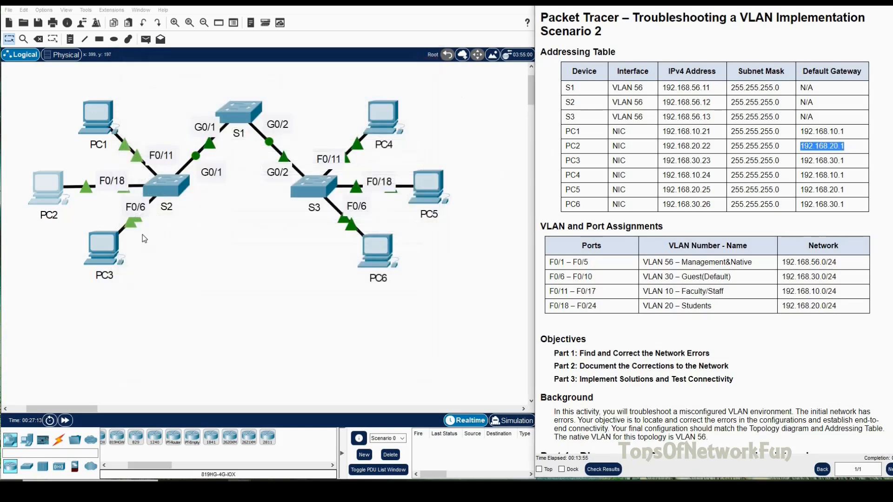
- Verify PC3's static IPv4 address, mask and gateway against the addressing table, and close its window
left_click(357, 110)
left_click(326, 127)
left_click_drag(374, 90, 282, 78)
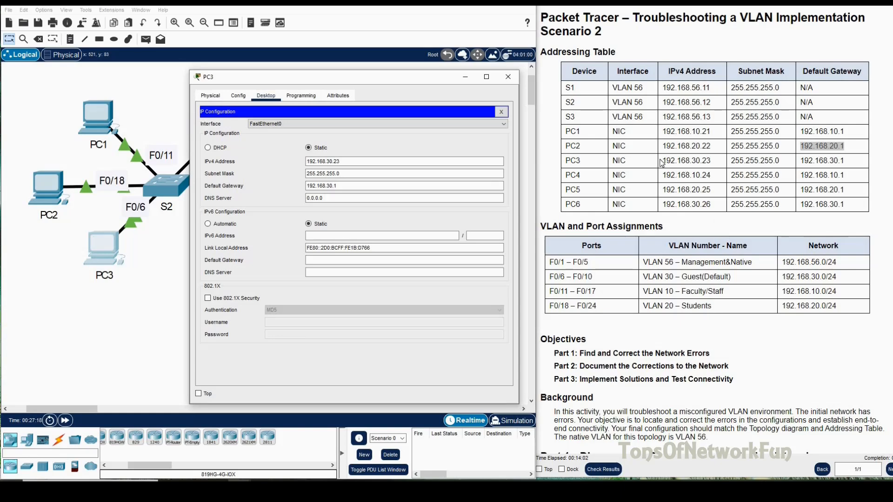
left_click_drag(664, 163, 711, 162)
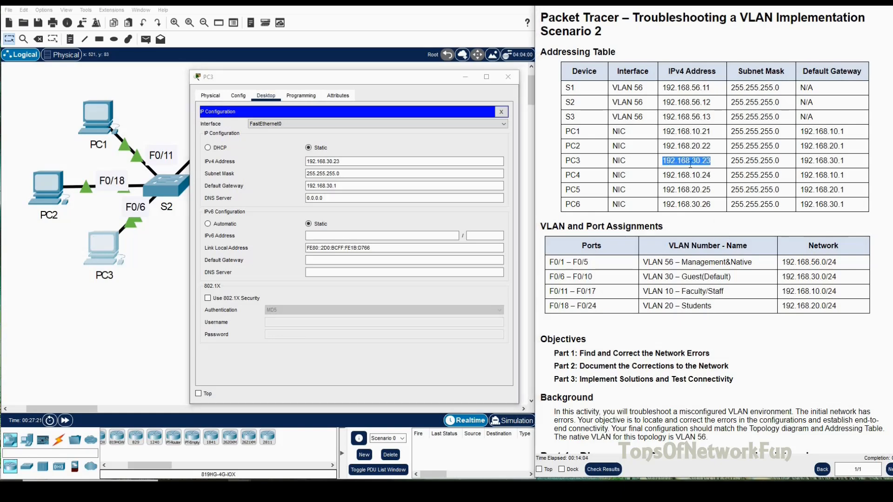
left_click(341, 173)
left_click(329, 195)
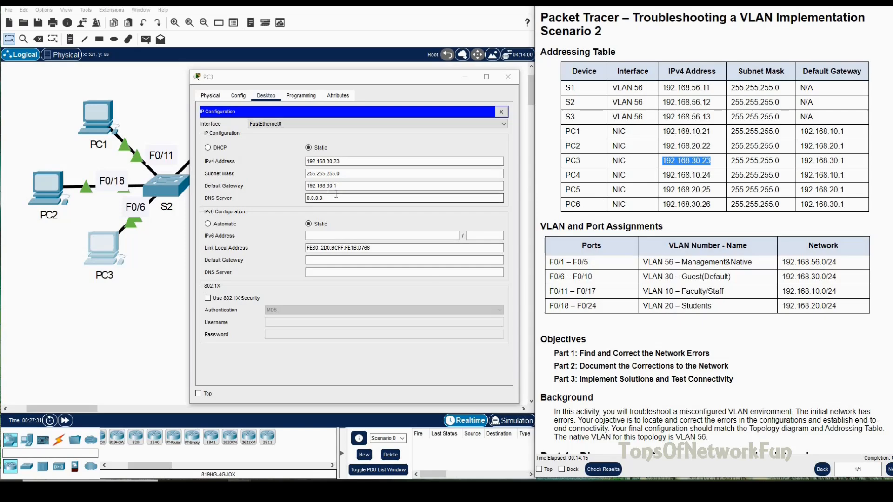
left_click(510, 82)
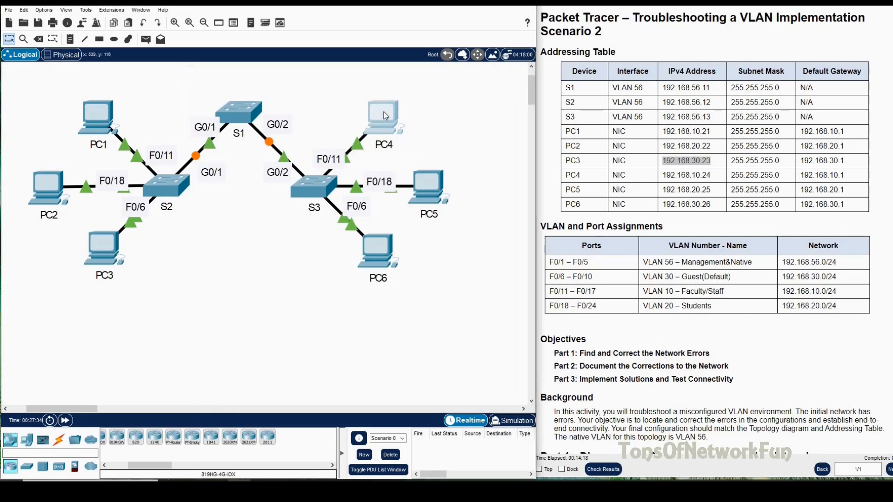
- Compare PC4's IPv4 address and default gateway with its row in the addressing table, and close its window
left_click(385, 116)
left_click(368, 107)
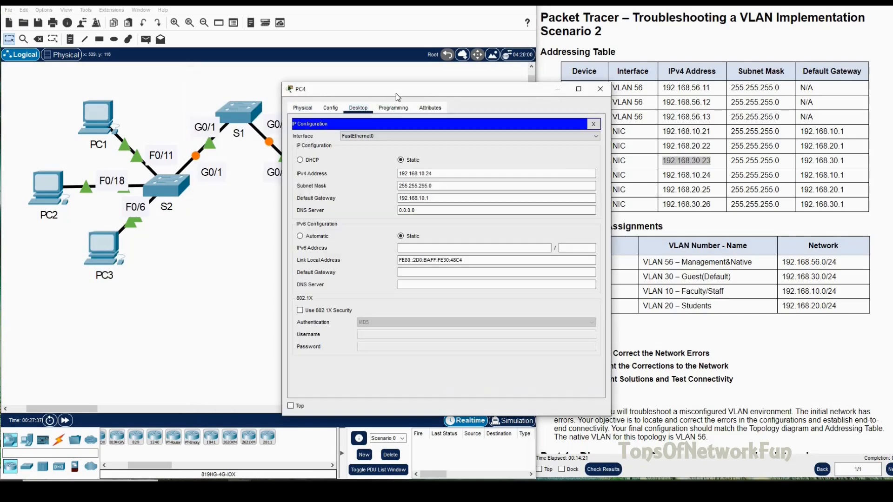
left_click_drag(396, 93, 280, 76)
left_click_drag(666, 177, 711, 177)
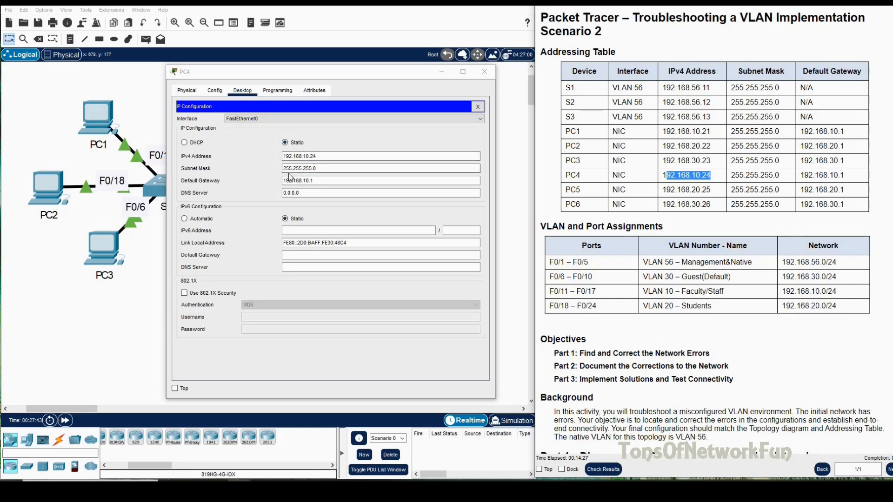
left_click_drag(800, 177, 849, 180)
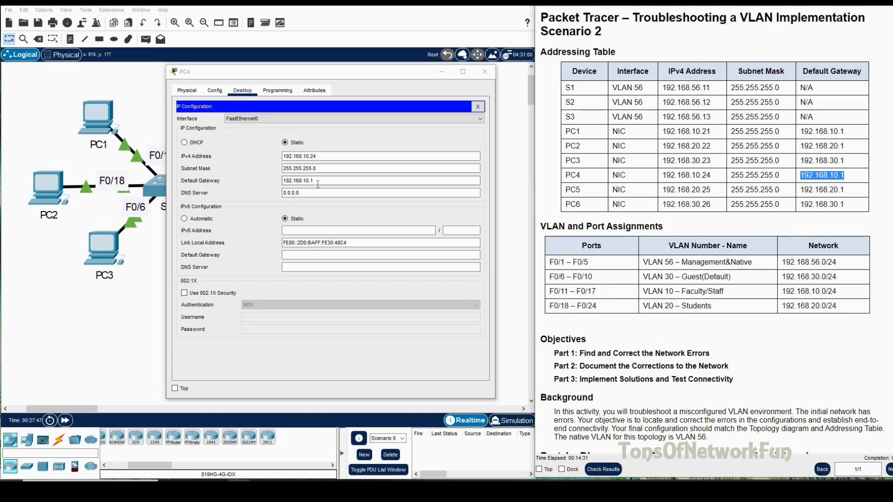
left_click(484, 72)
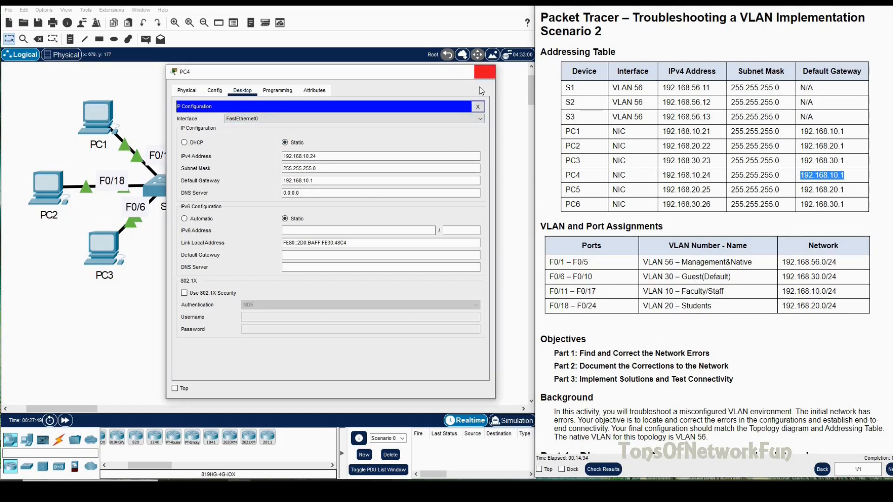
- Check PC5's IP configuration against its addressing table row, and close its window
left_click(423, 179)
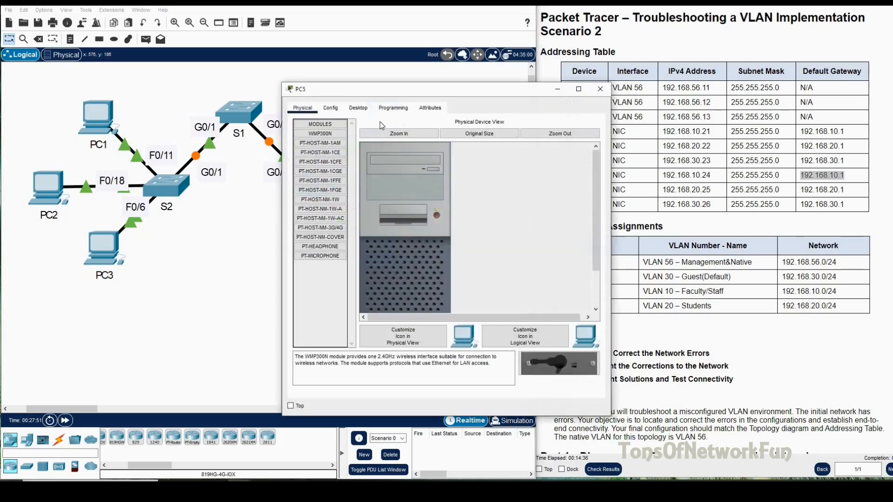
left_click(363, 106)
left_click_drag(381, 96, 259, 84)
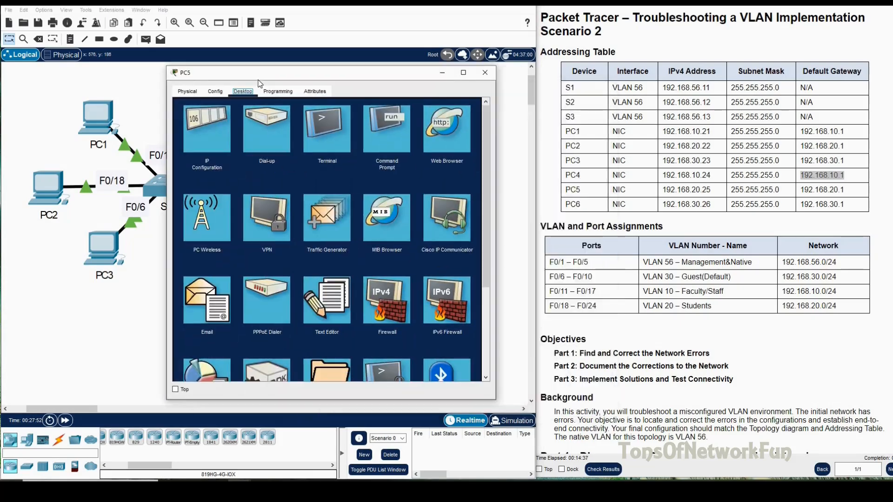
left_click(212, 128)
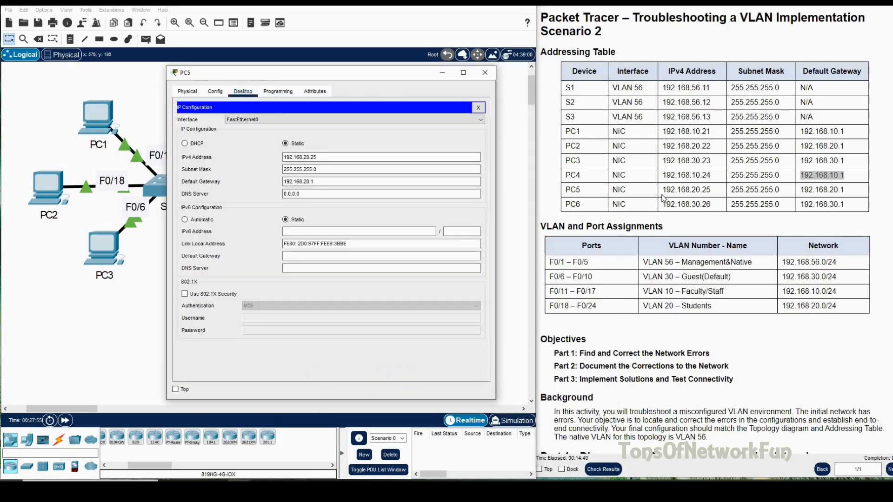
left_click_drag(663, 190, 713, 191)
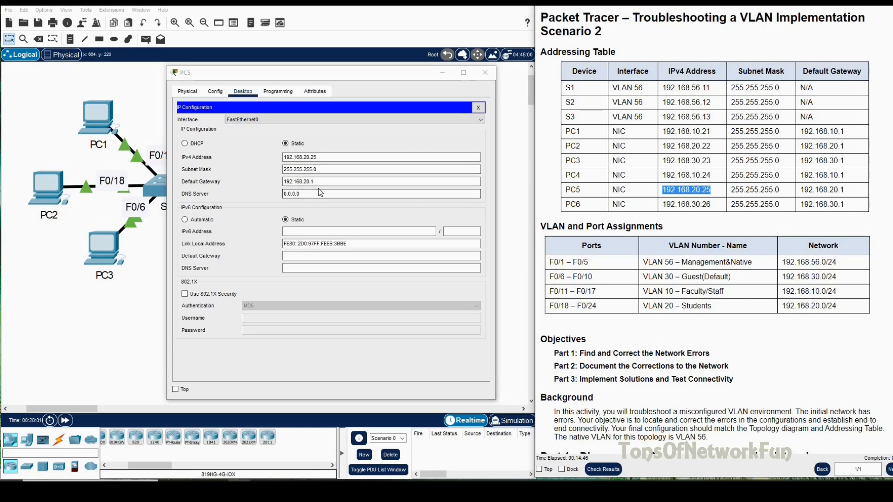
left_click(821, 192)
left_click(494, 75)
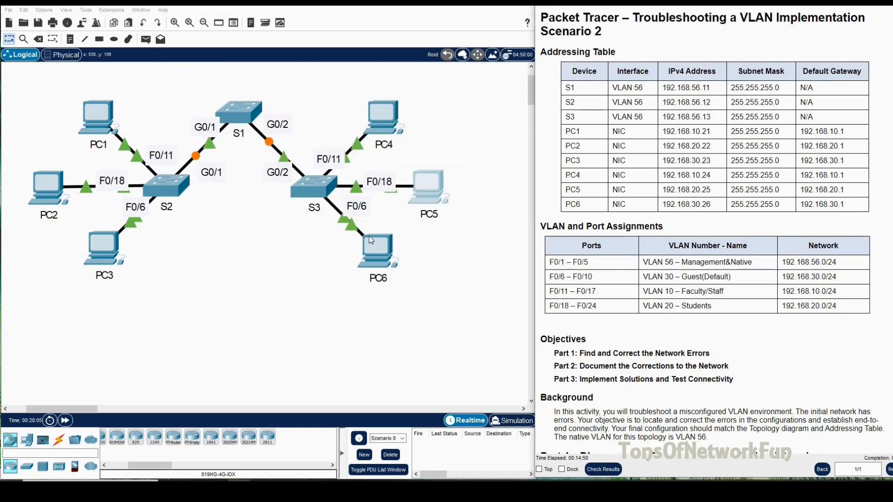
- Verify PC6's IPv4 address, subnet mask and default gateway against the addressing table, and close its window
left_click(372, 241)
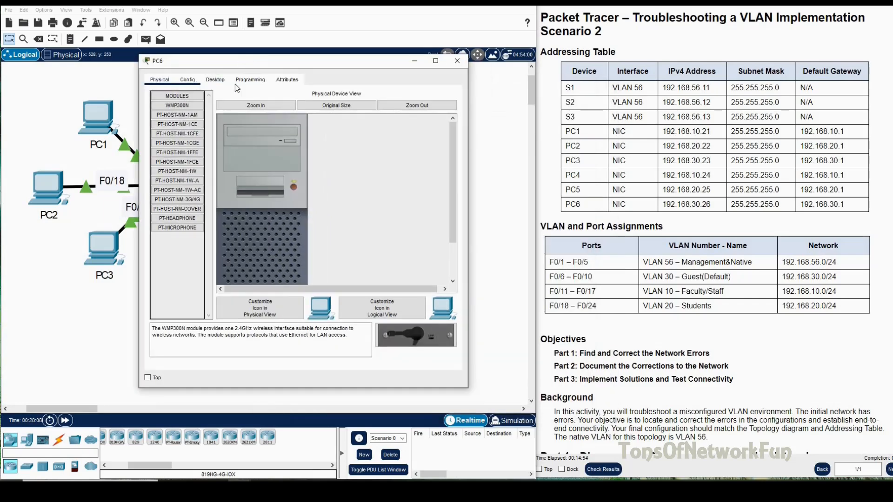
left_click(214, 80)
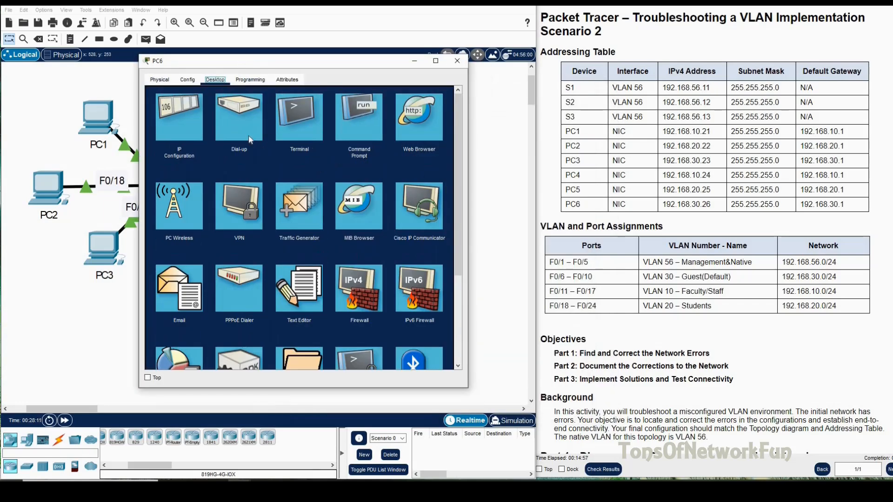
left_click(178, 122)
left_click(288, 158)
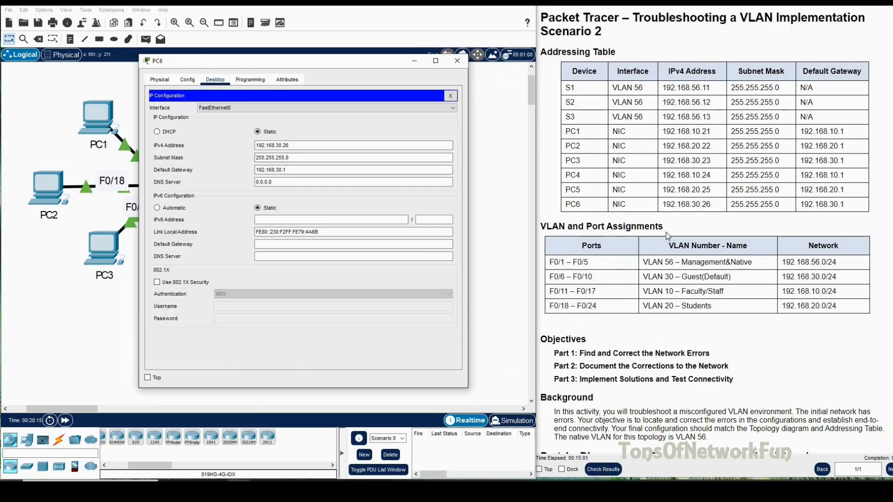
left_click_drag(710, 208, 655, 208)
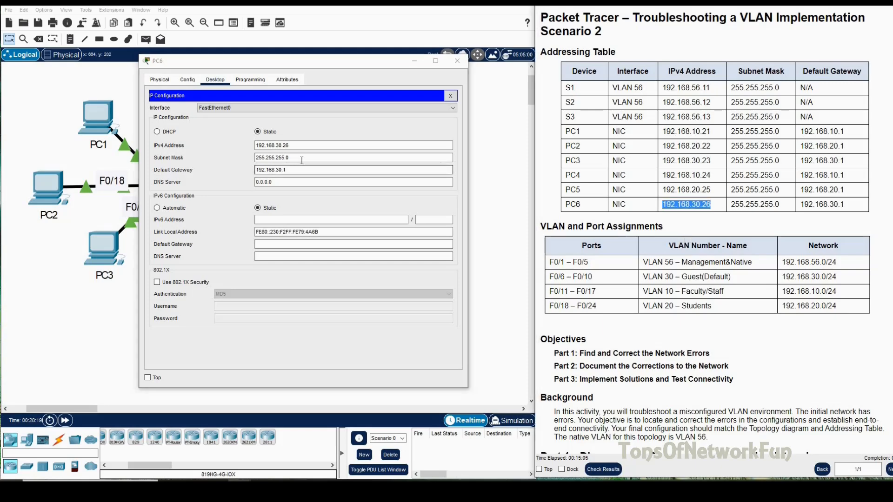
left_click(268, 171)
left_click(289, 181)
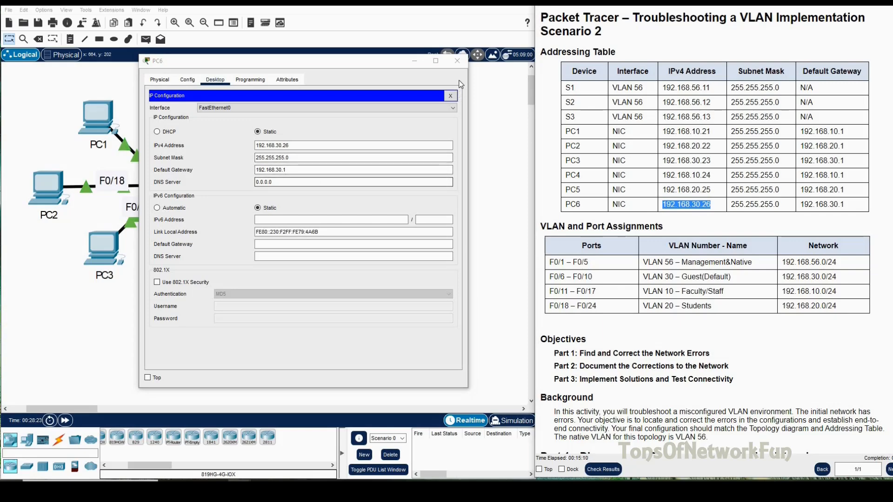
left_click(462, 63)
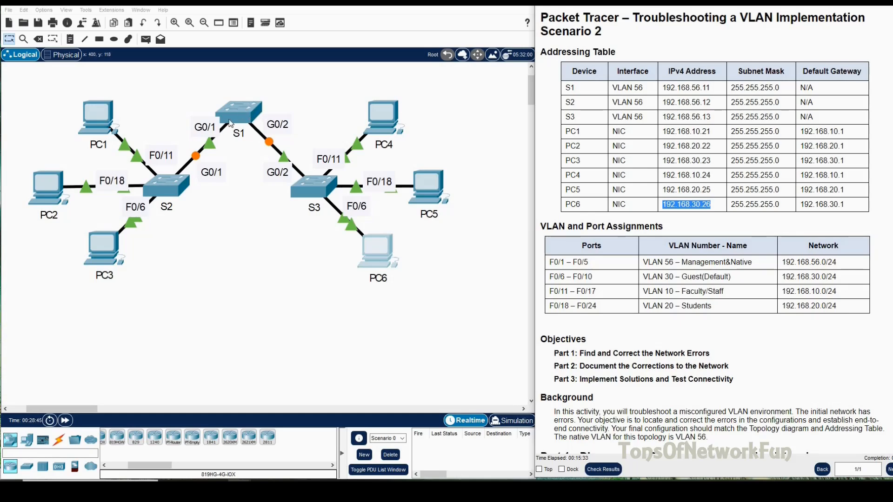
- Open switch S1's command line and enter privileged EXEC mode with en
left_click(277, 116)
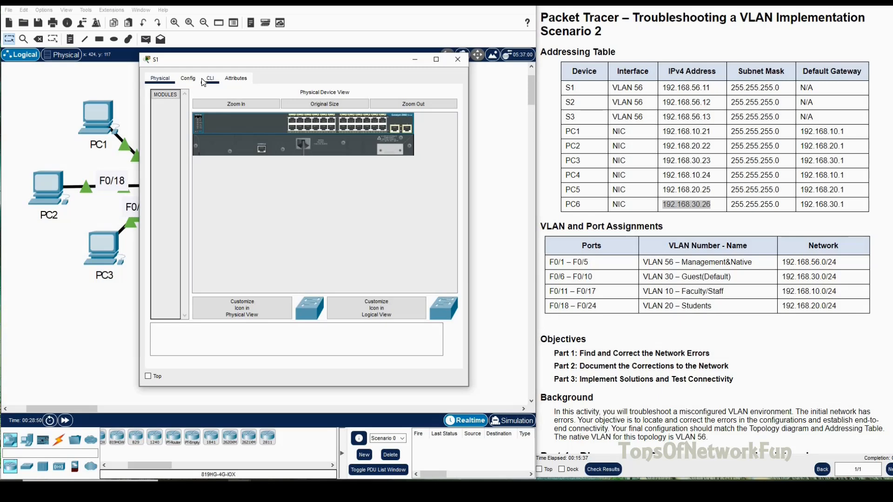
left_click(204, 80)
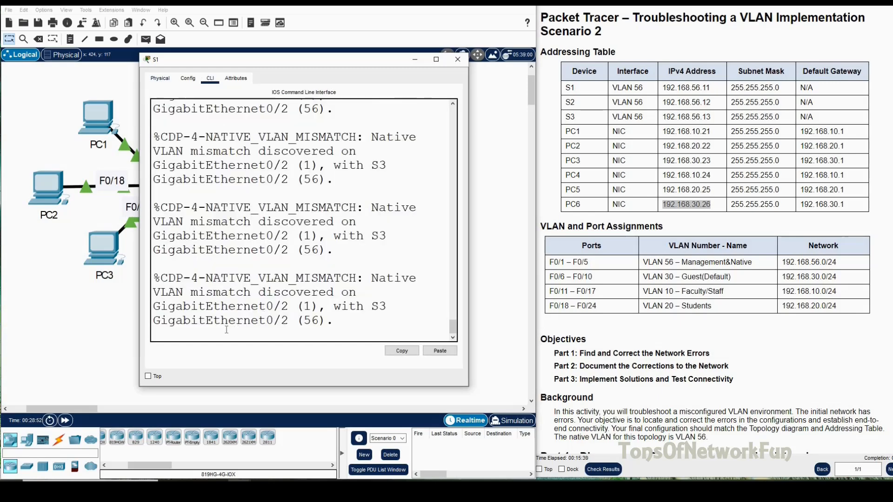
key("Return")
key("Return")
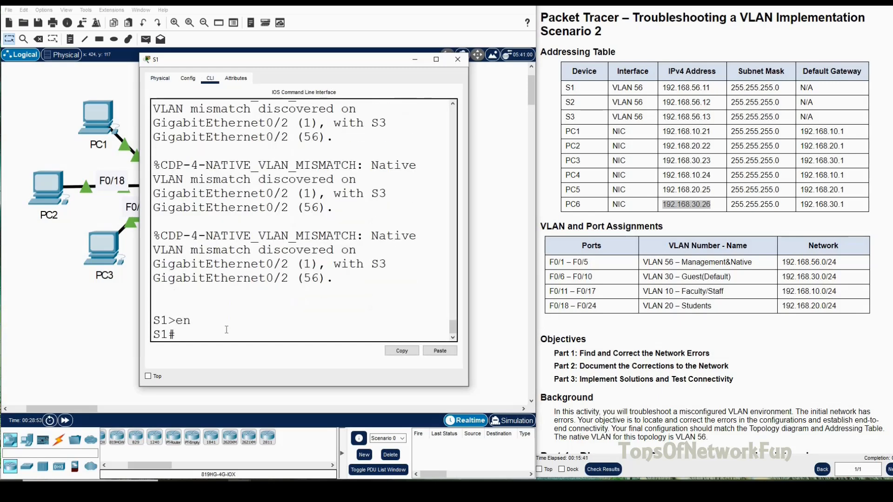
- Display S1's running configuration with sh run and page through the interfaces to the VLAN 56 interface
type("sh run")
key("Return")
key("Return")
key("Return")
key("Return")
key("Return")
key("Return")
key("Return")
key("Return")
key("Return")
key("Return")
key("Return")
key("Return")
key("Return")
key("Return")
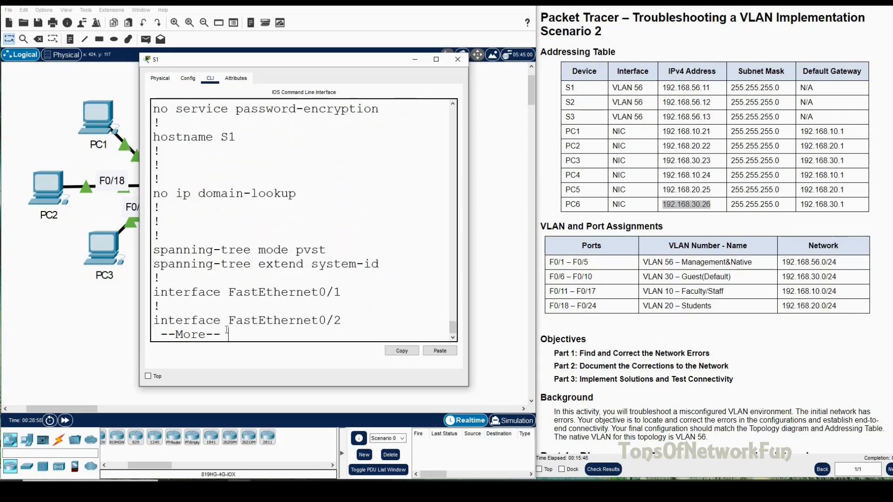
key("Return")
key("Return")
key("Return")
key("Return")
key("Return")
key("Return")
key("Return")
key("Return")
key("Return")
key("Return")
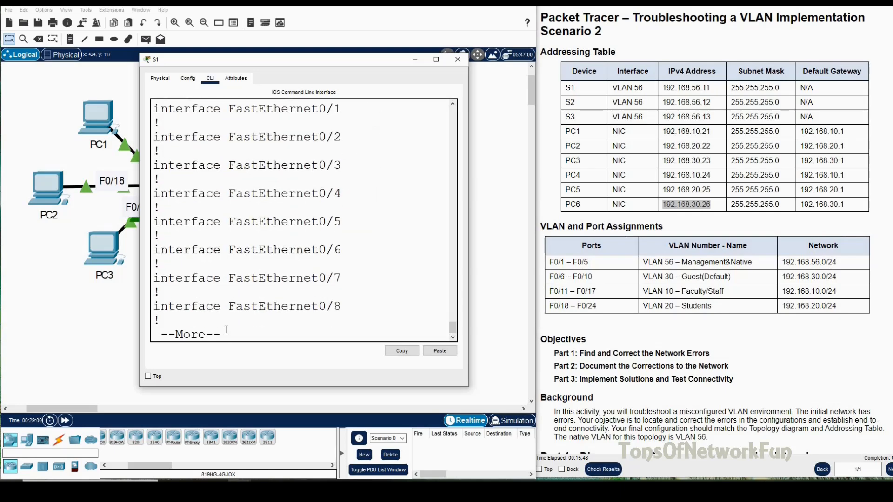
key("Return")
key("Return")
key("Return")
key("Return")
key("Return")
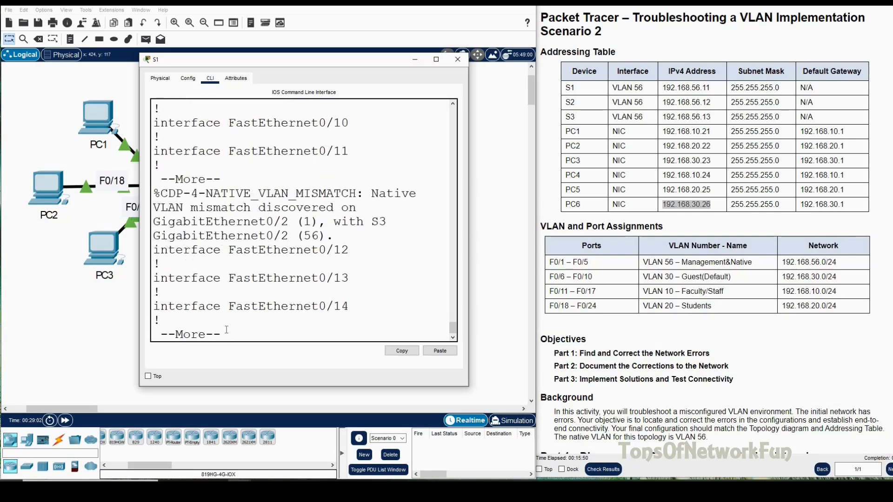
key("Return")
key("Return")
key("Return")
key("Return")
key("Return")
key("Return")
key("Return")
key("Return")
key("Return")
key("Return")
key("Return")
key("Return")
key("Return")
key("Return")
key("Return")
key("Return")
key("Return")
key("Return")
key("Return")
key("Return")
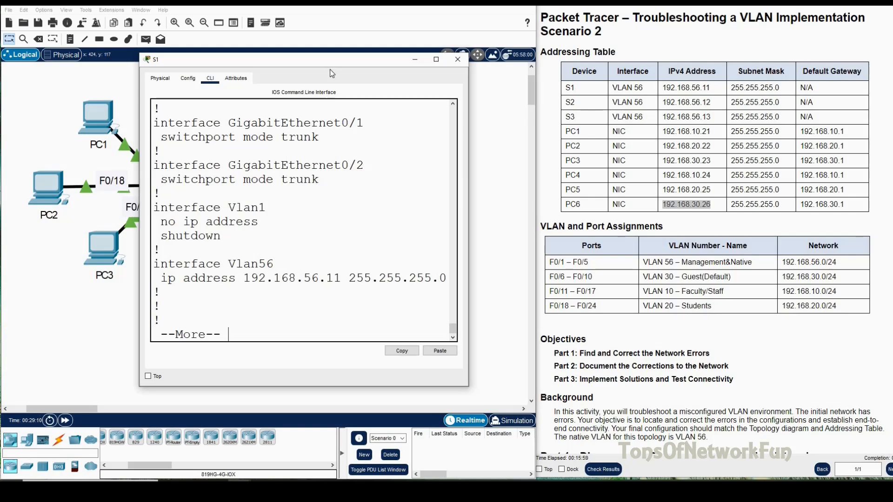
- Compare the GigabitEthernet0/1 and 0/2 trunk settings with S1's links in the topology, and end the configuration listing
left_click_drag(325, 60, 581, 57)
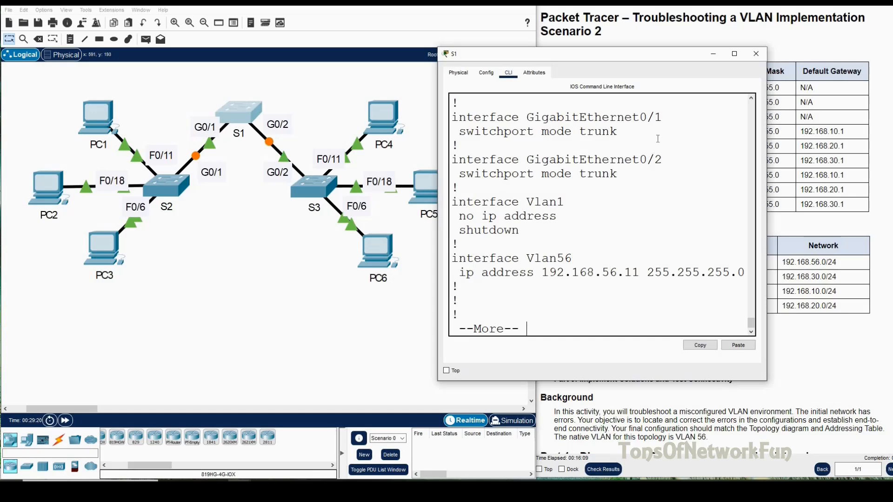
left_click_drag(663, 117, 632, 118)
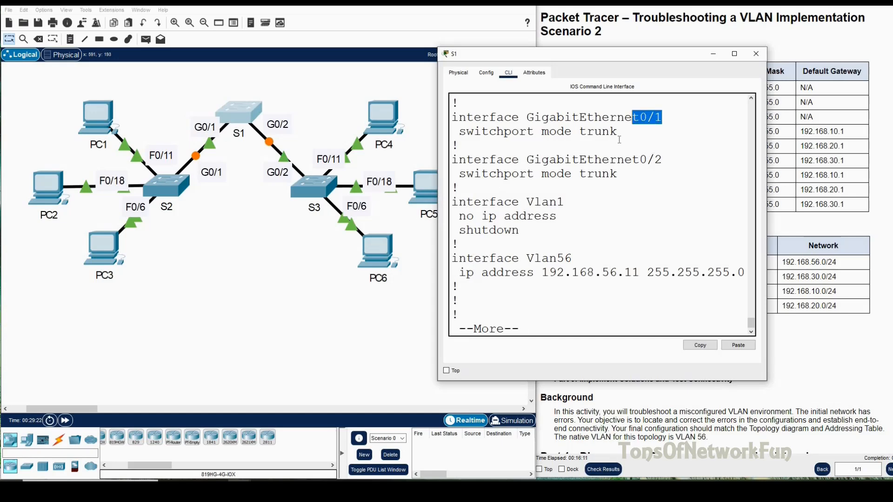
left_click(595, 141)
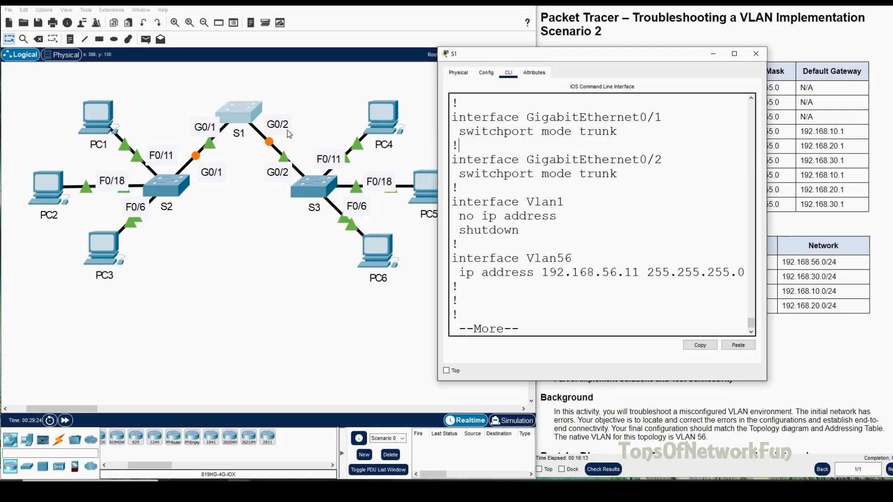
left_click_drag(663, 160, 640, 160)
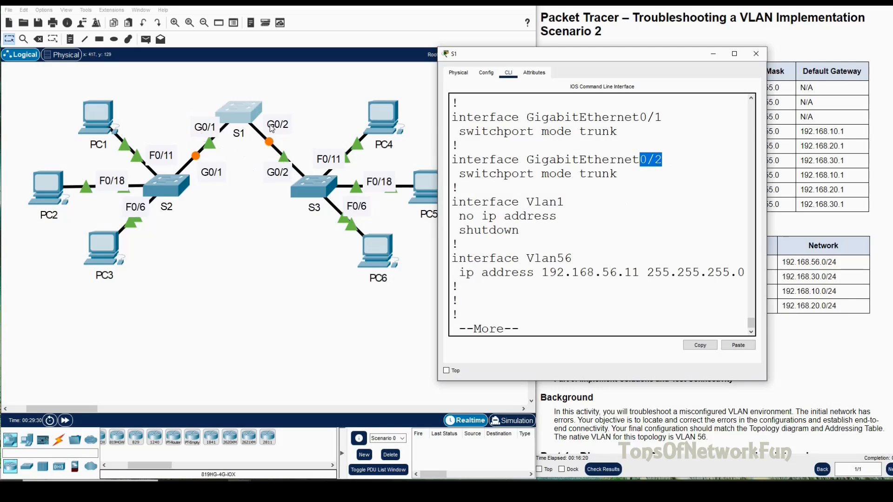
left_click(575, 324)
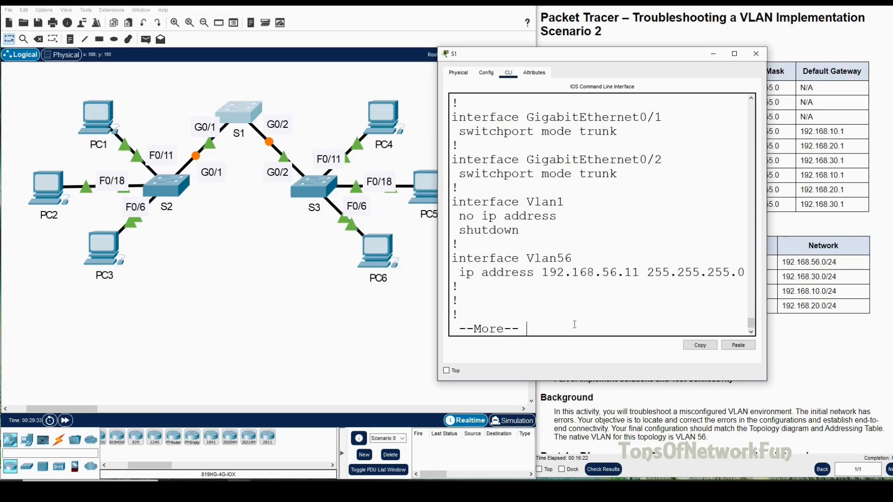
key("Return")
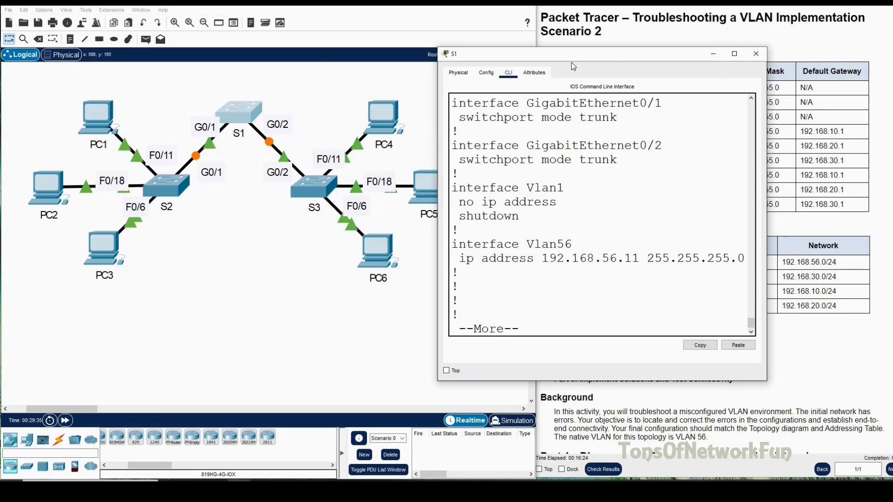
left_click_drag(623, 61, 315, 74)
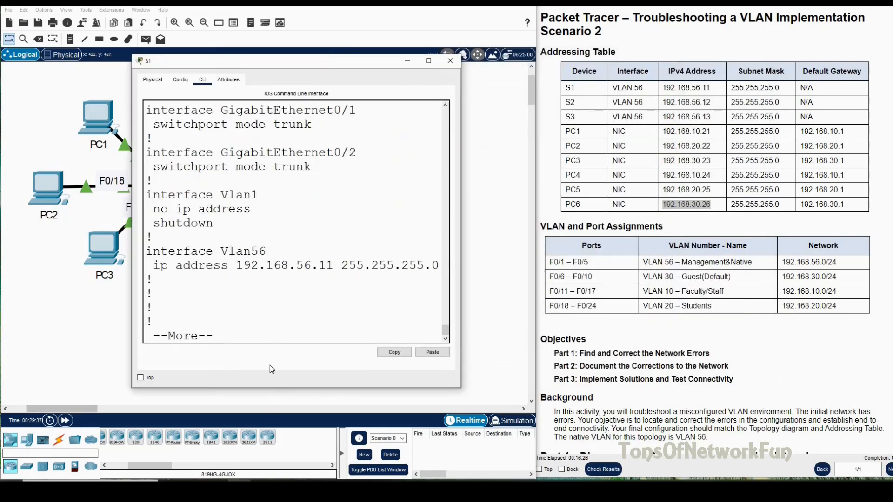
key("Return")
key("Return")
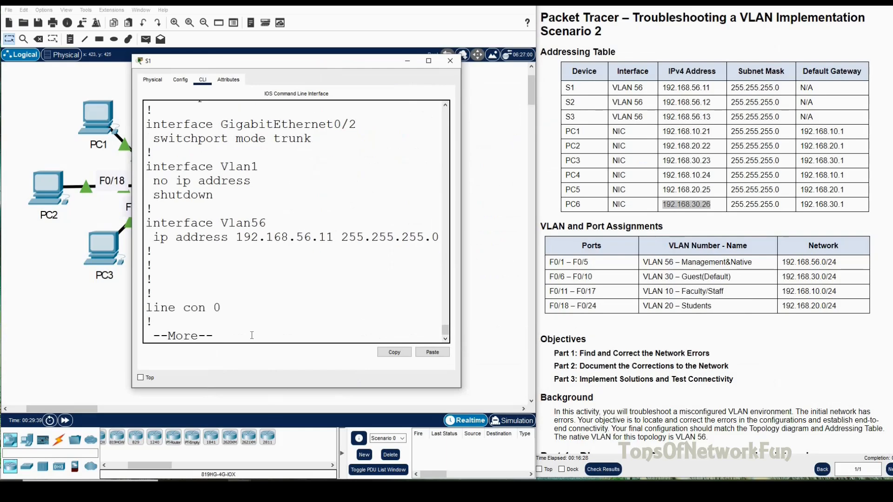
key("q")
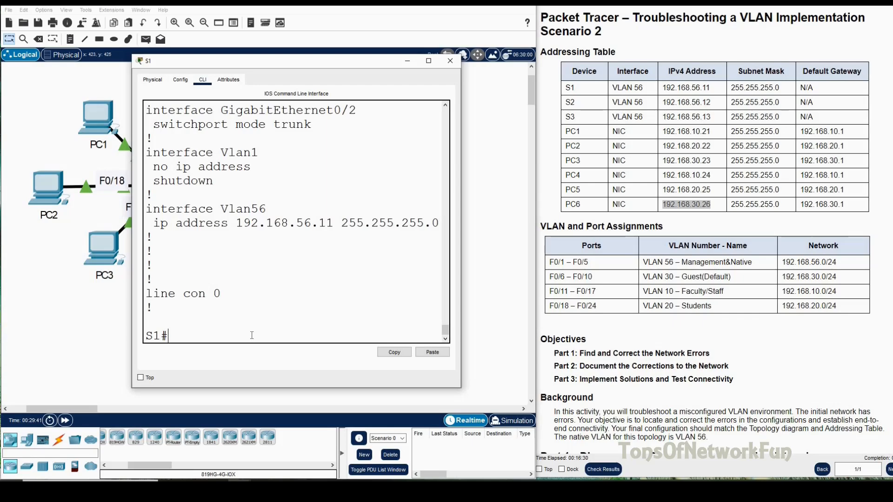
- List S1's VLANs with sh vlan br and compare their names and ports with the VLAN assignment table
type("sh vlan br")
key("Return")
scroll(274, 236, "up", 5)
scroll(274, 237, "down", 2)
scroll(274, 237, "down", 1)
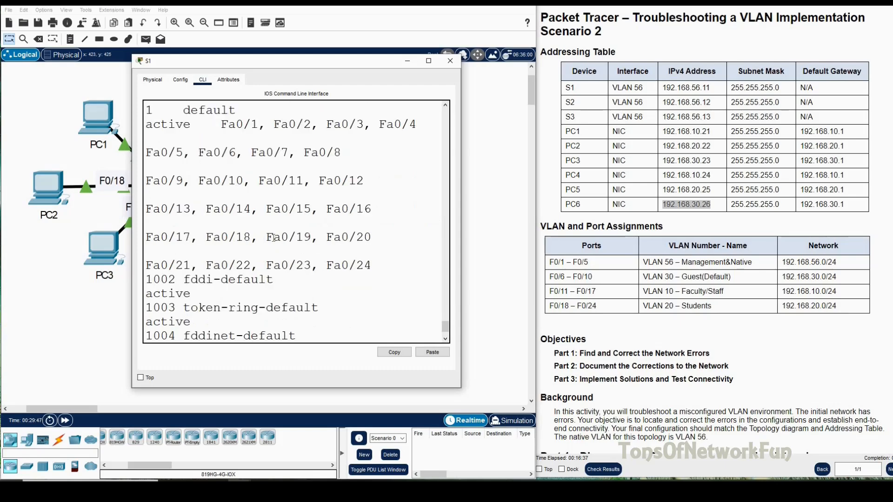
scroll(272, 246, "down", 2)
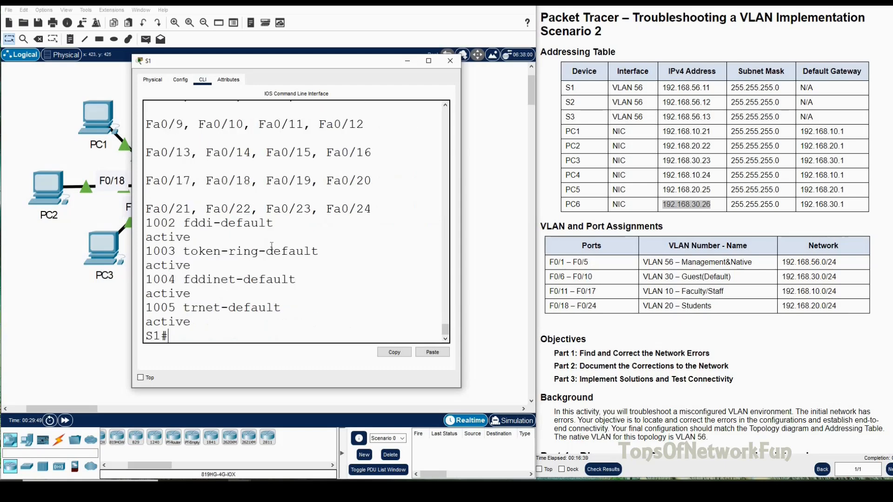
scroll(272, 246, "up", 4)
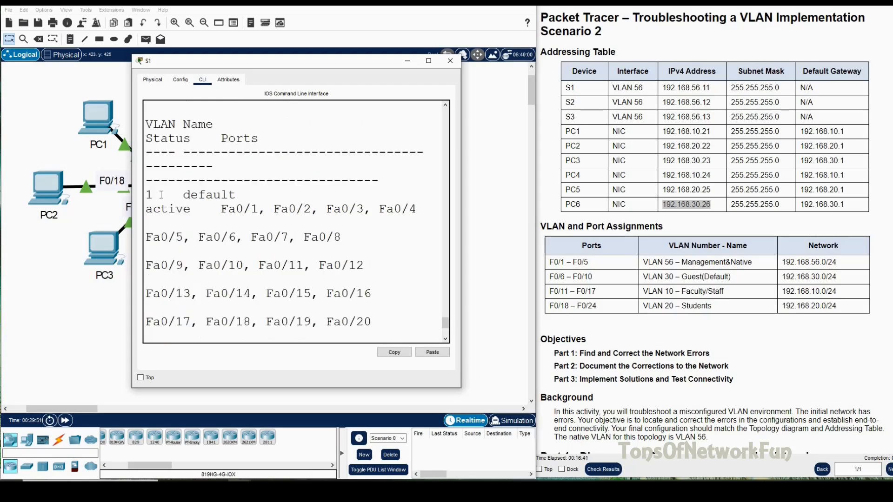
left_click_drag(153, 194, 140, 193)
scroll(208, 234, "down", 3)
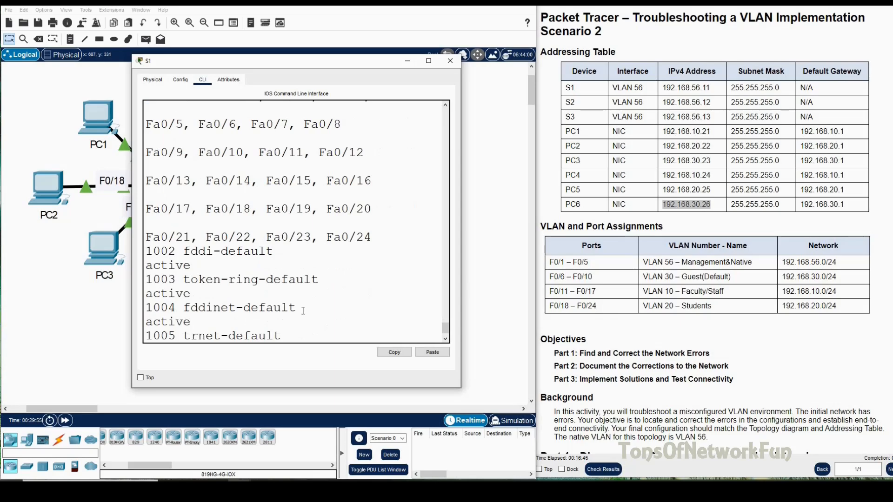
scroll(259, 333, "down", 1)
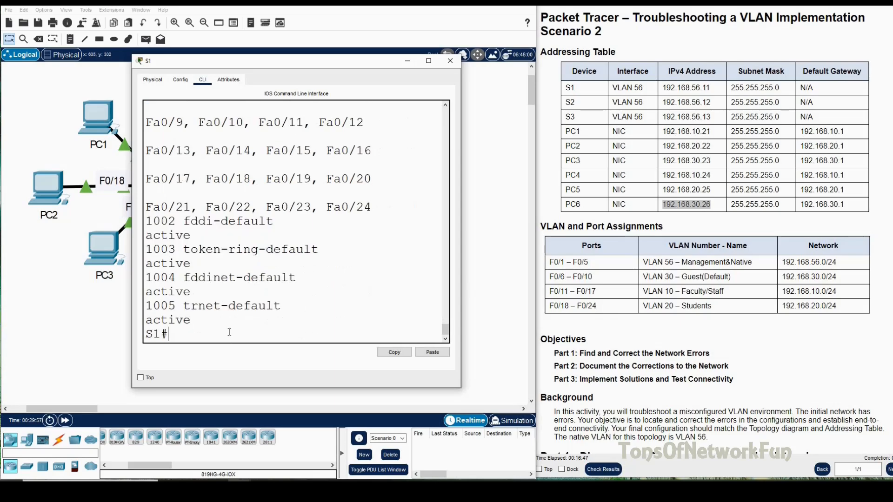
type("conf")
key("Return")
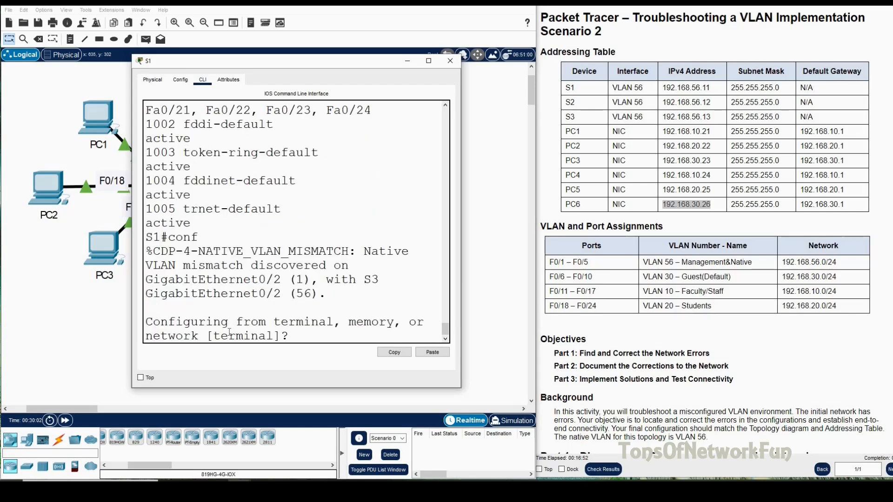
type("exit")
key("Return")
- Enter global configuration mode on S1 with conf t and create VLAN 56 named Management&Native
type("en")
key("Return")
type("conf t")
key("Return")
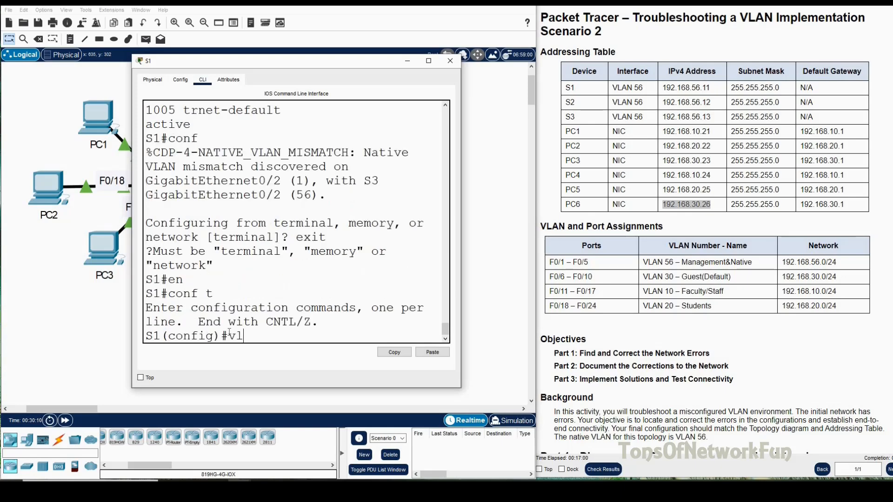
type("VLAN 56")
key("Return")
type("N")
key("BackSpace")
type("nam")
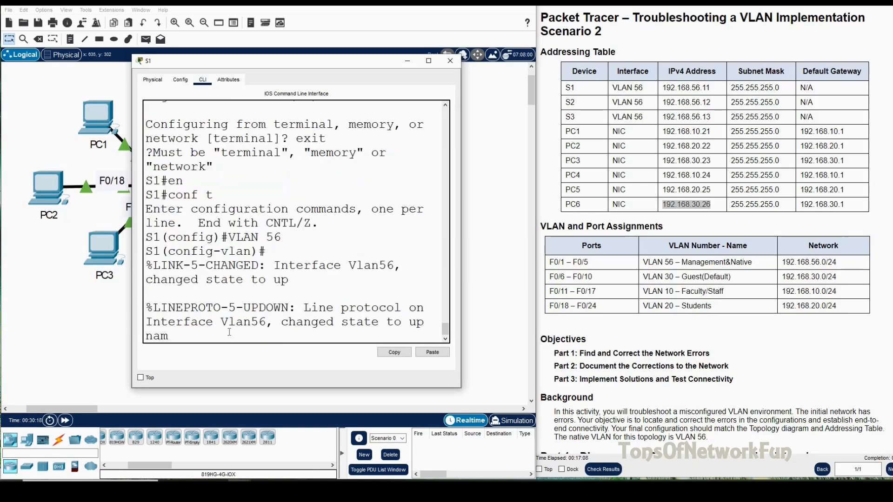
type("e Management&")
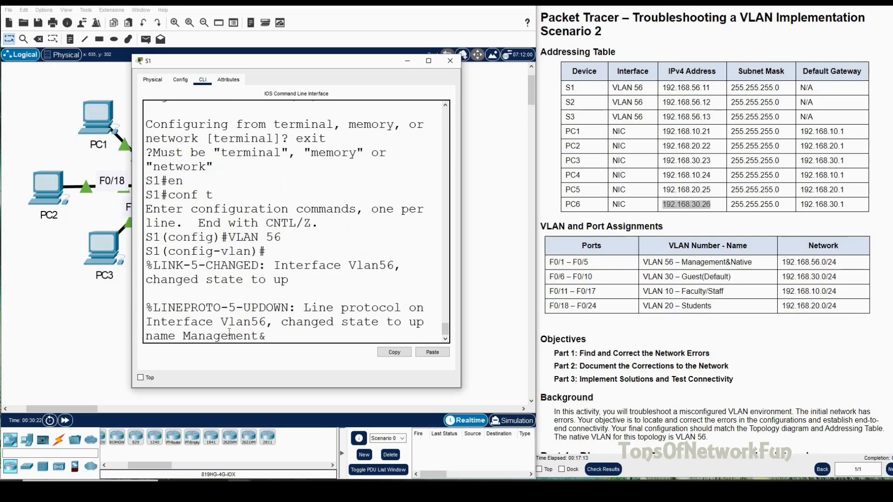
type("Native")
key("Return")
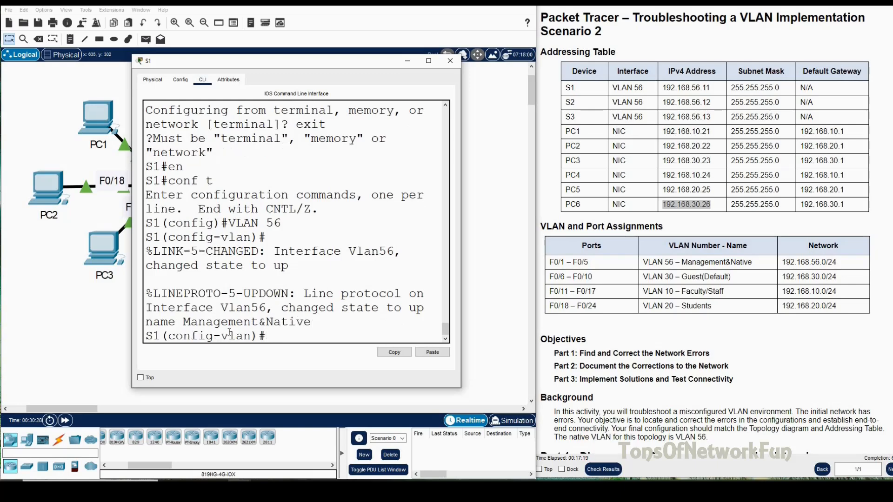
- Create VLAN 30 on S1 and name it Gues(Default)
type("VLAN 30")
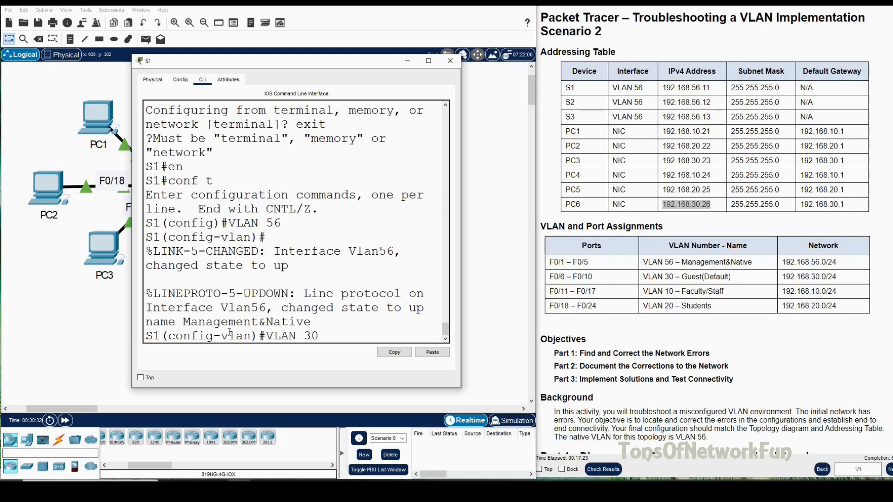
key("Return")
type("nam")
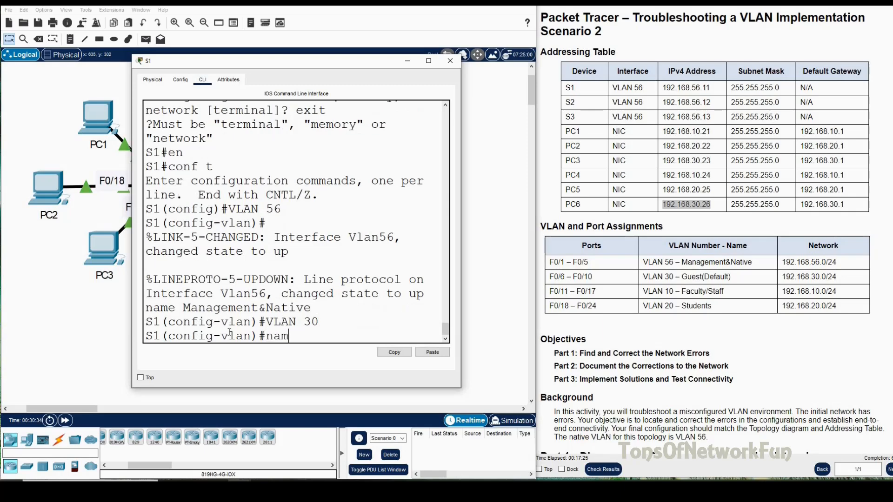
type("e Gues(Default)")
key("Return")
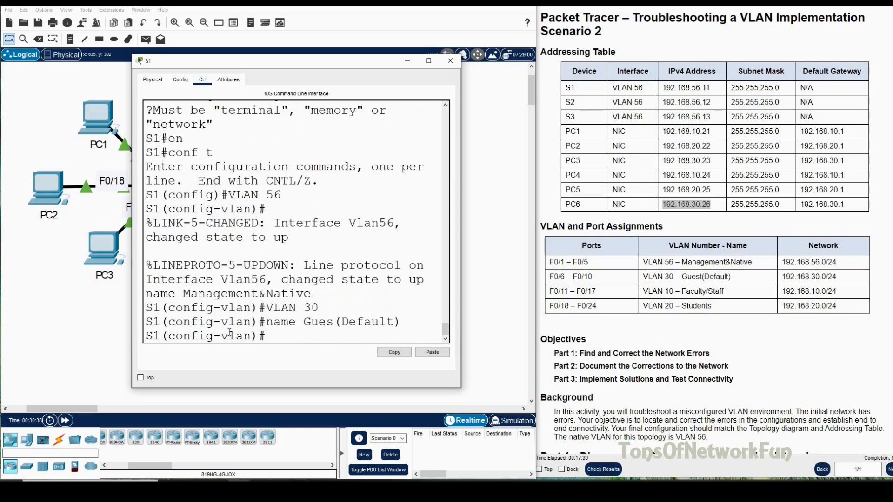
- Create VLAN 10 on S1 and name it Faculty/Staff
type("VLAN 10")
key("Return")
type("n")
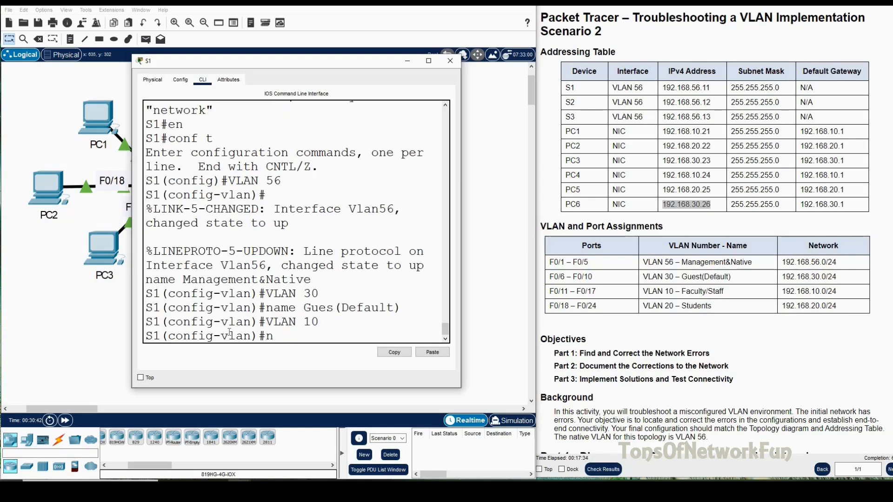
type("ame Faculty/Staff")
key("Return")
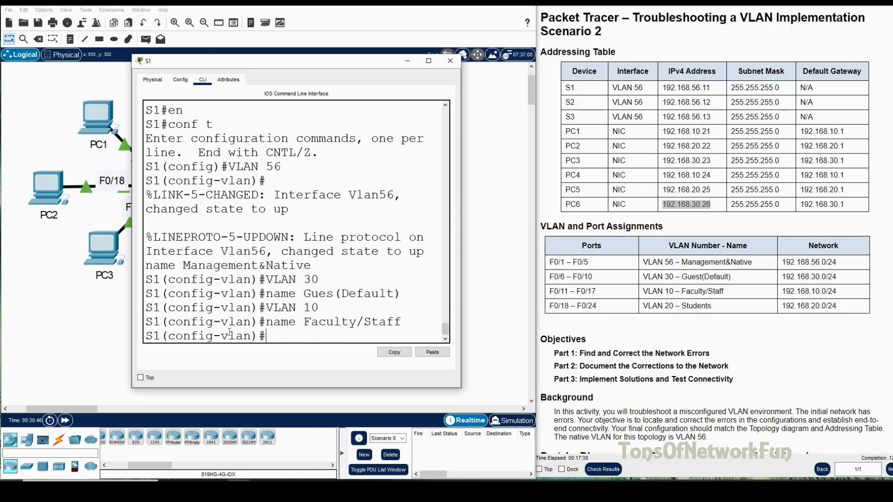
- Create VLAN 20 on S1 with the name Students and return to global configuration mode
type("VLAN 20")
key("Return")
type("name Students")
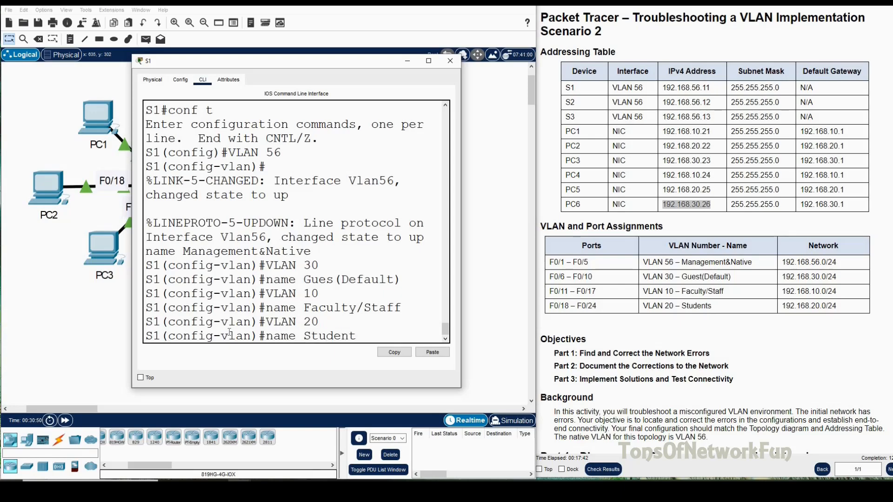
key("Return")
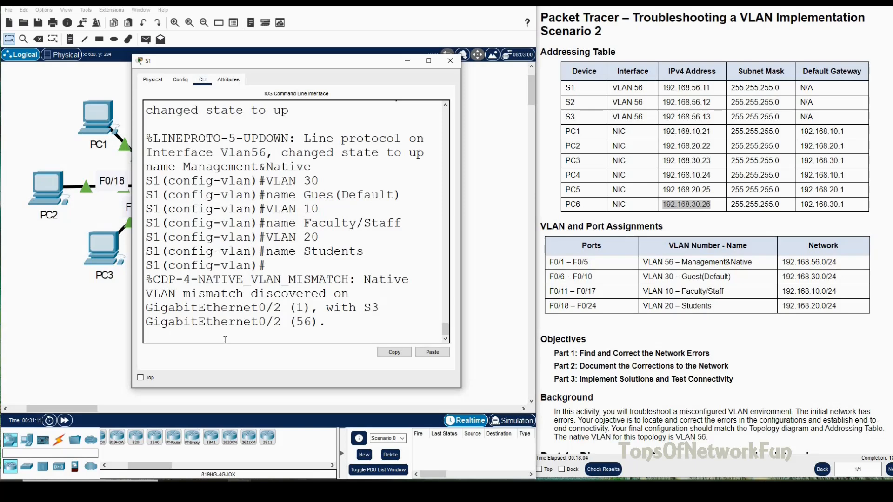
key("Return")
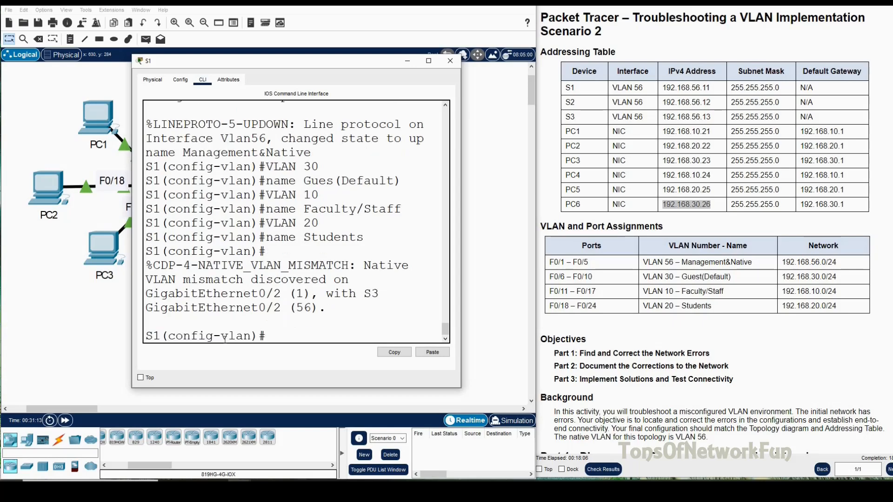
type("exit")
key("Return")
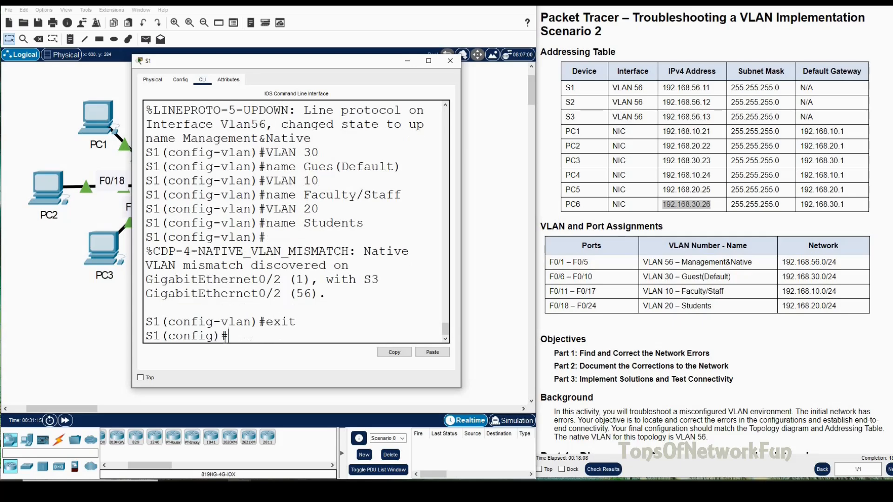
- Try do sh int br, and display S1's trunk interfaces and allowed VLANs with do sh int tr
type("do sh int br")
key("Return")
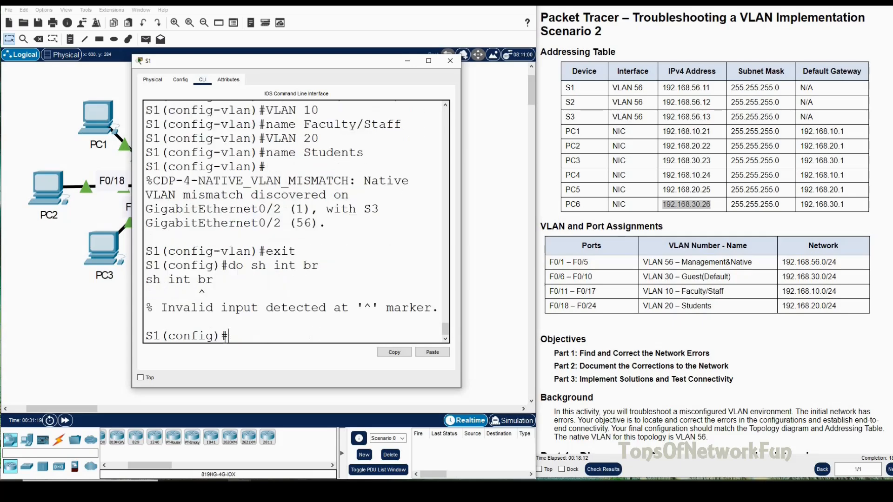
type("do sh int tr")
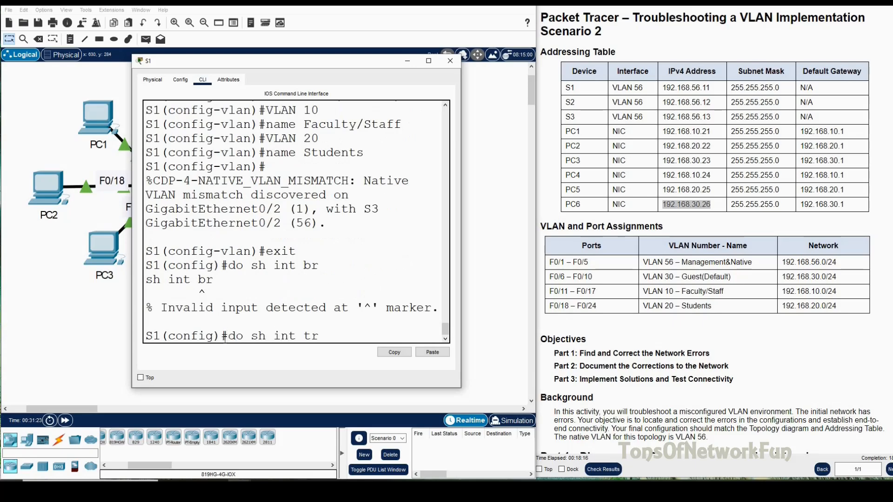
key("Return")
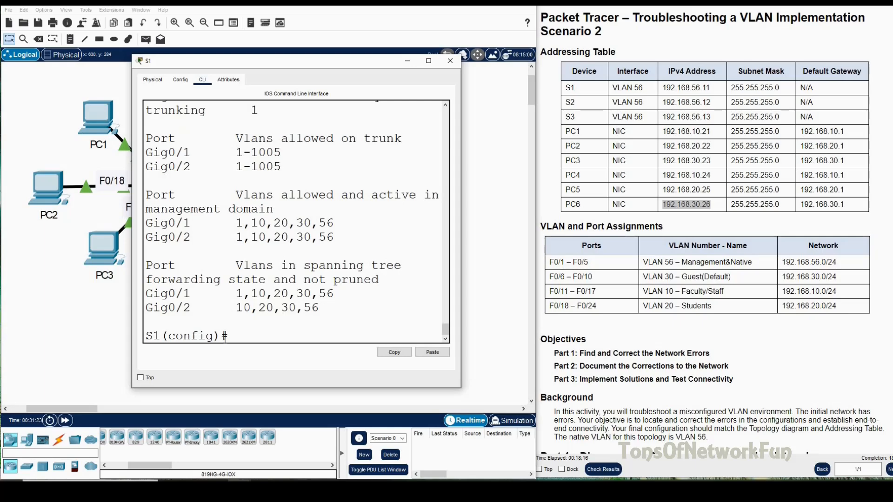
- Widen and reposition the S1 console, and check the native VLAN of its trunk ports against the assignment tables
scroll(447, 224, "up", 1)
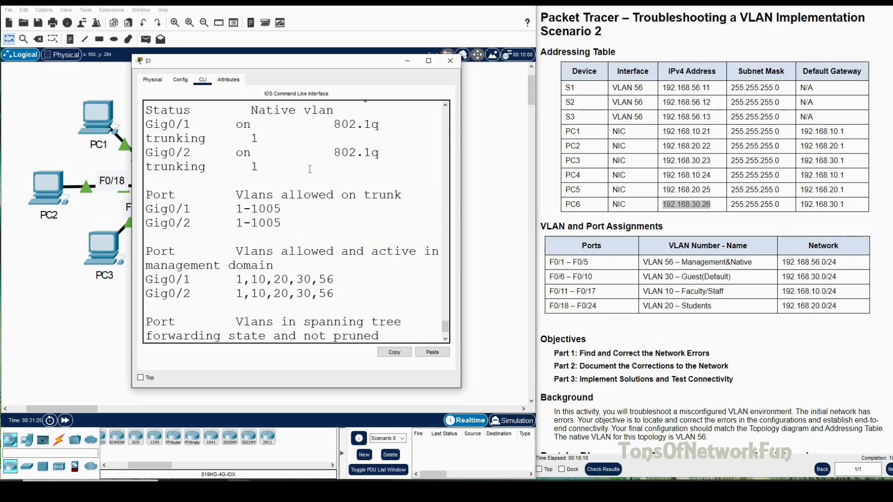
left_click_drag(460, 212, 755, 237)
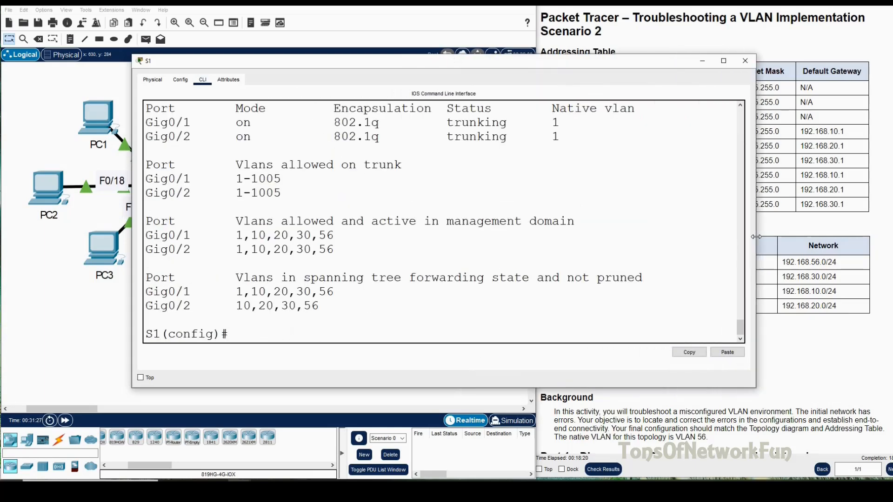
scroll(681, 161, "up", 1)
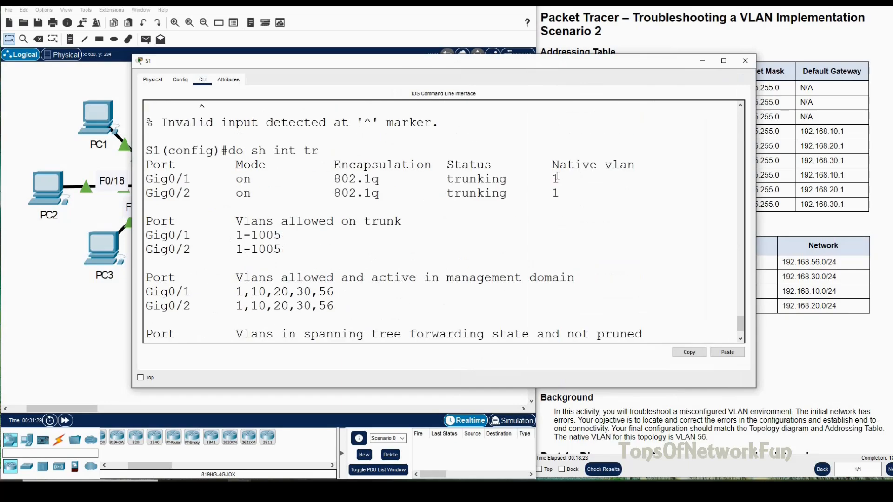
left_click_drag(552, 178, 566, 189)
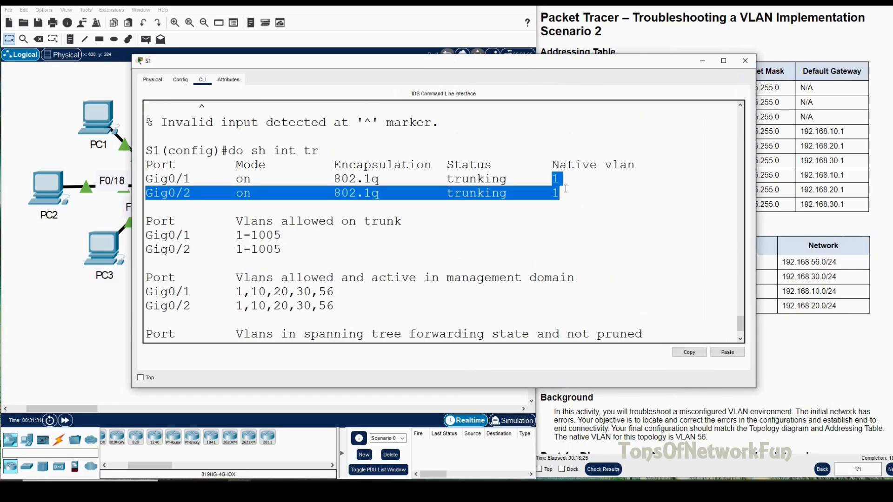
left_click_drag(548, 63, 326, 47)
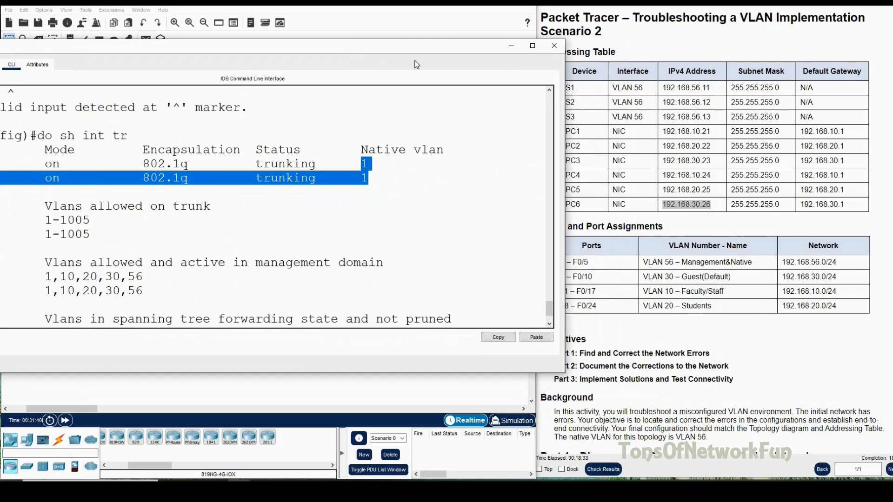
left_click_drag(373, 50, 485, 49)
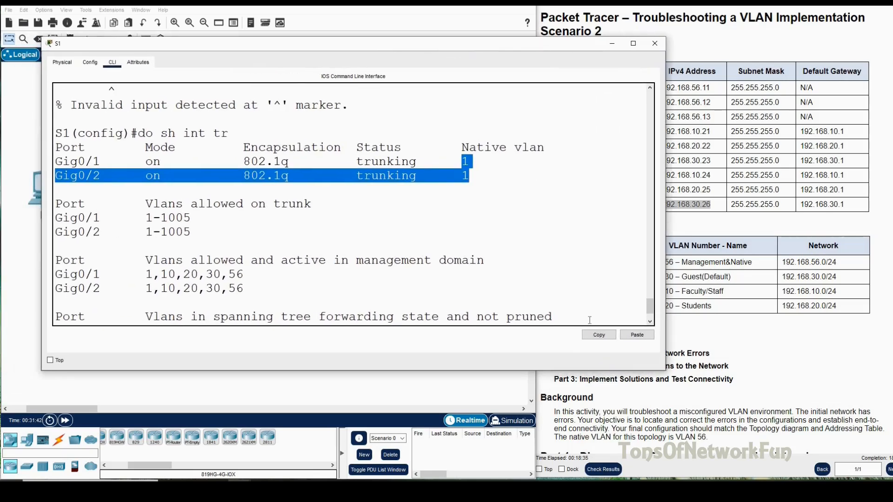
- Enter interface configuration mode for g0/1 on S1
left_click(573, 318)
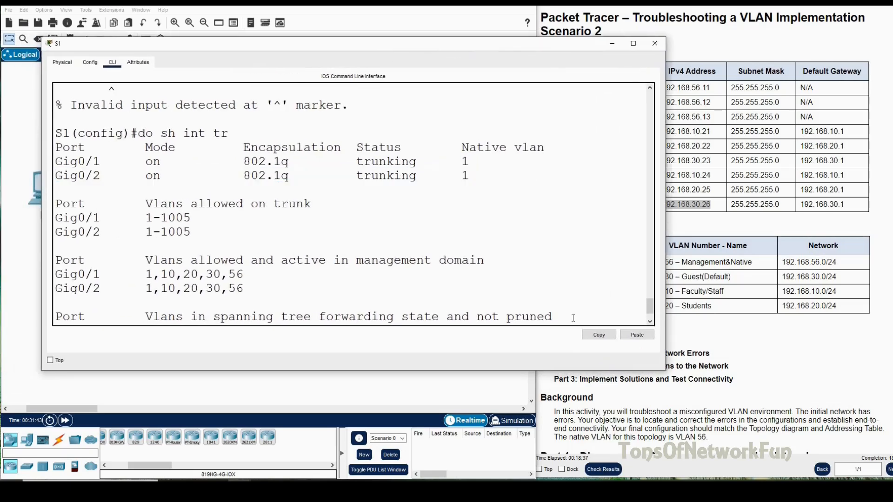
key("Return")
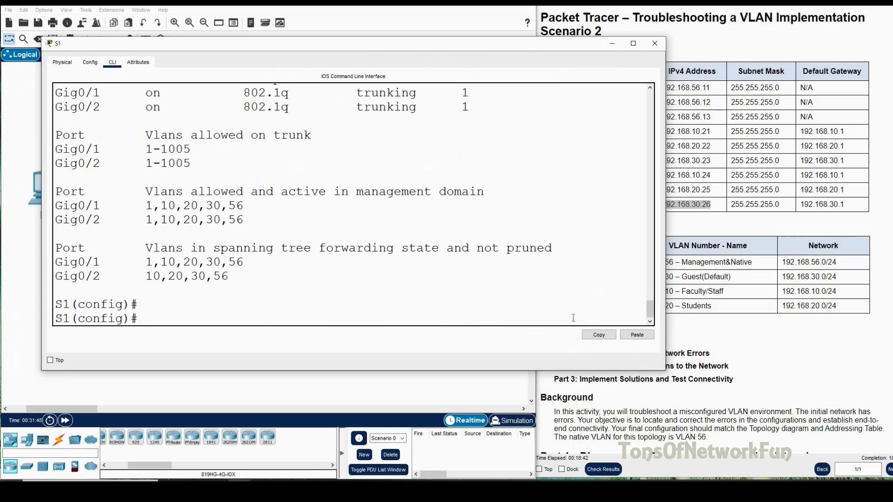
type("int g")
key("BackSpace")
key("BackSpace")
key("BackSpace")
key("BackSpace")
key("BackSpace")
type("int g")
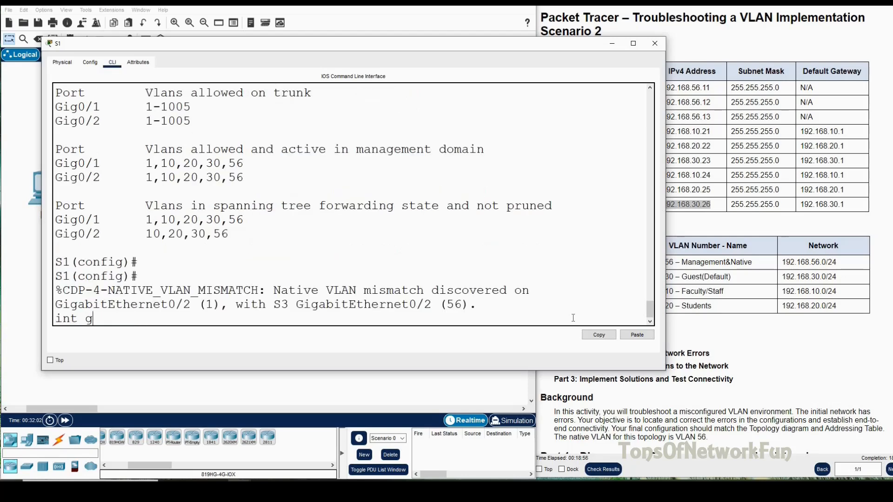
type(".*2")
key("BackSpace")
key("BackSpace")
key("BackSpace")
type(".*")
key("BackSpace")
type("0/1")
key("Return")
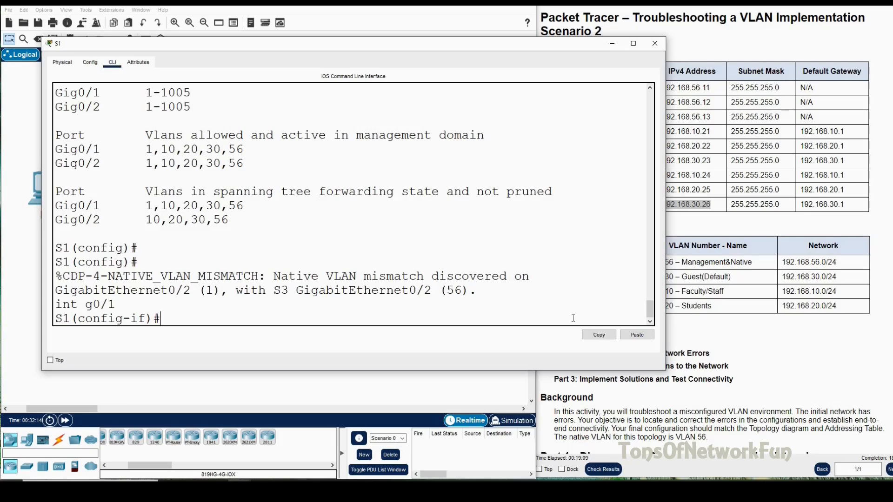
- Remove native VLAN 1 from S1's g0/1 trunk with no switchport trunk native vlan 1
type("no switc")
key("Tab")
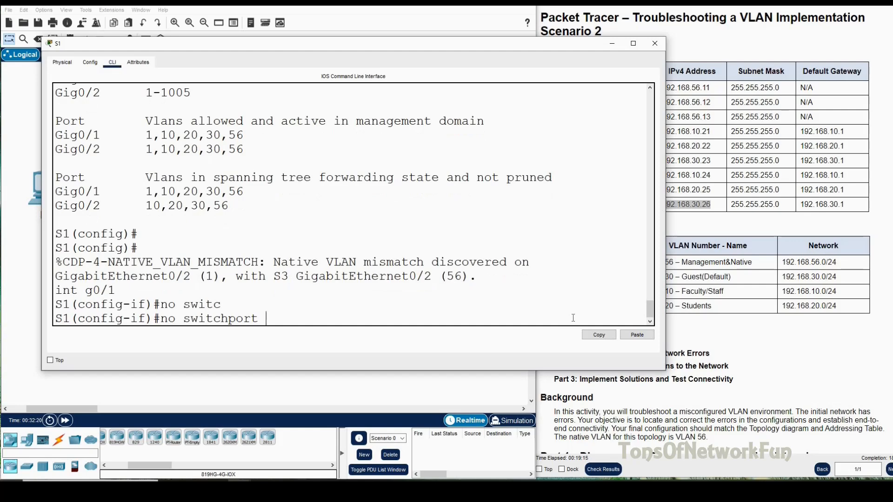
type("t")
key("Tab")
type("n")
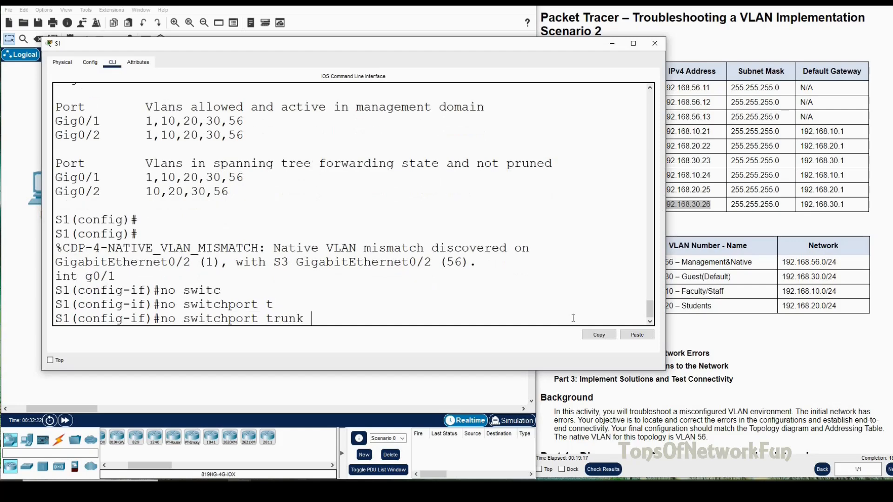
key("Tab")
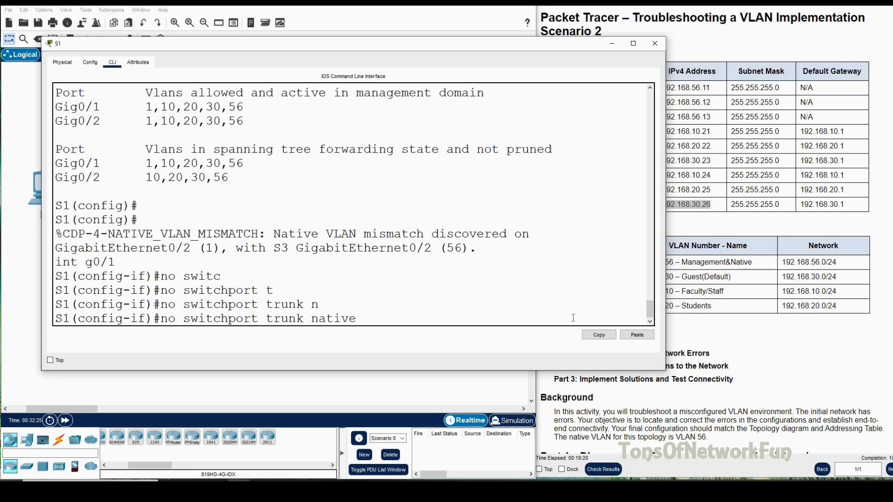
type("V")
key("Tab")
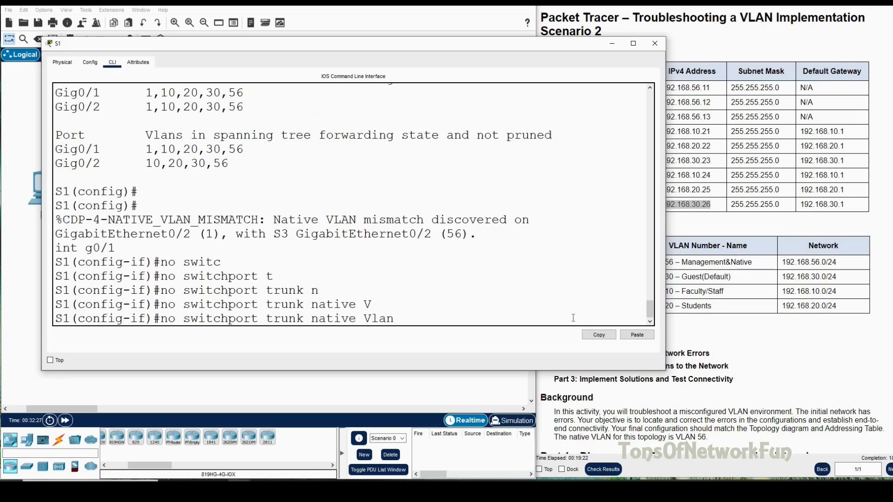
type("1")
key("Return")
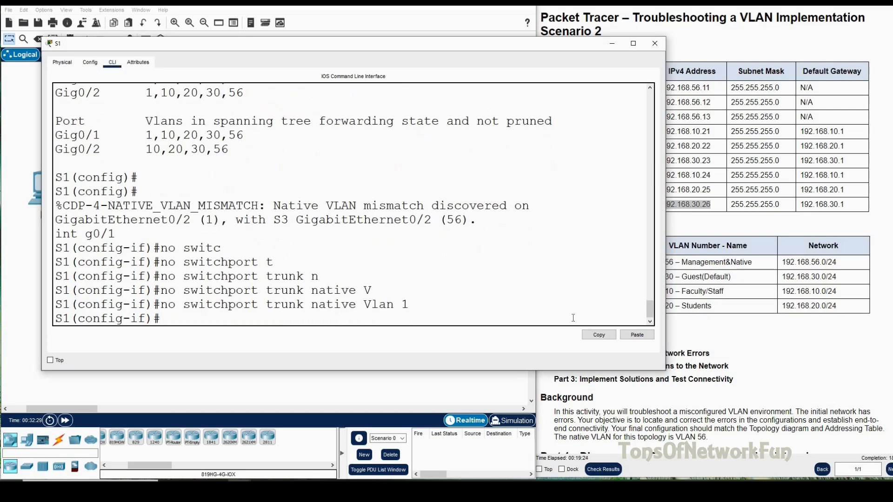
- Set the trunk native VLAN on S1's g0/1 to 56
type("sw")
key("Tab")
type("t")
key("Tab")
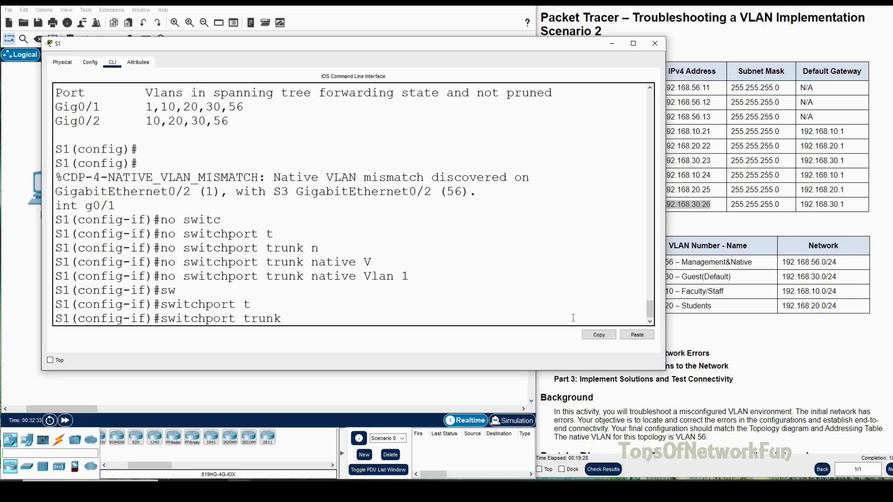
type("n")
key("Tab")
type("VL")
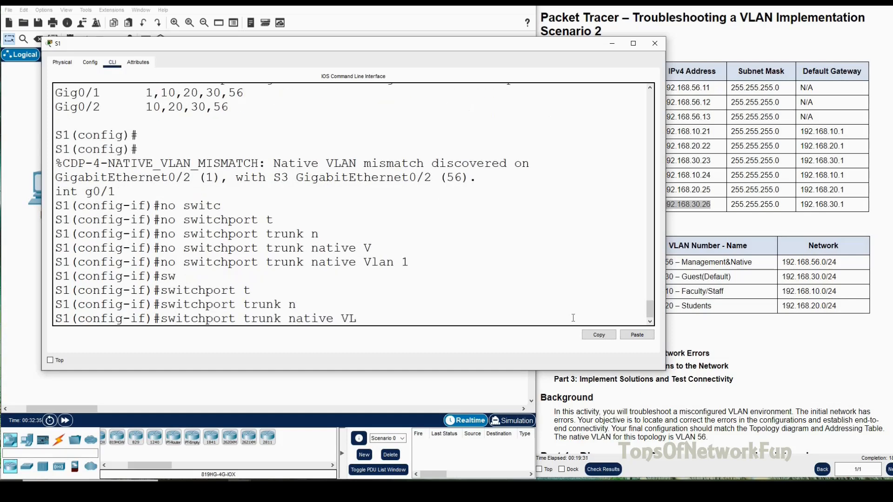
key("BackSpace")
type("lan 56")
key("Return")
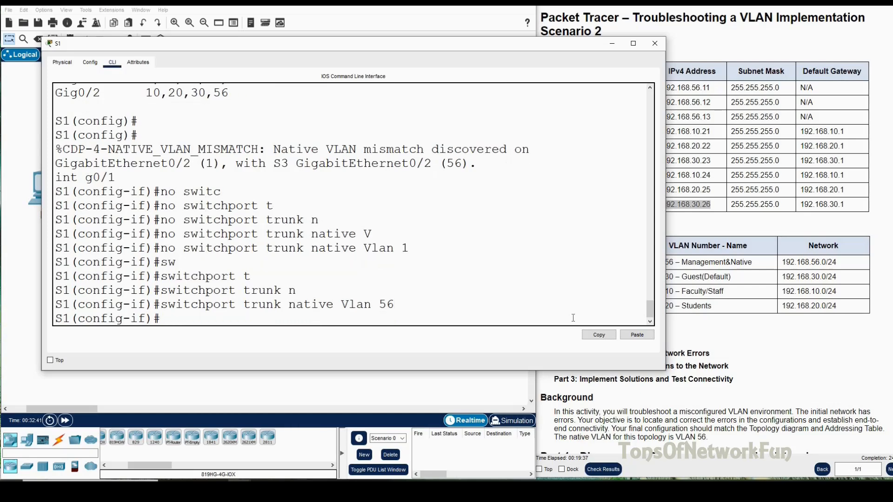
- Switch to S1's g0/2 interface and remove native VLAN 1 from its trunk
type("int g")
type("0/2")
key("Return")
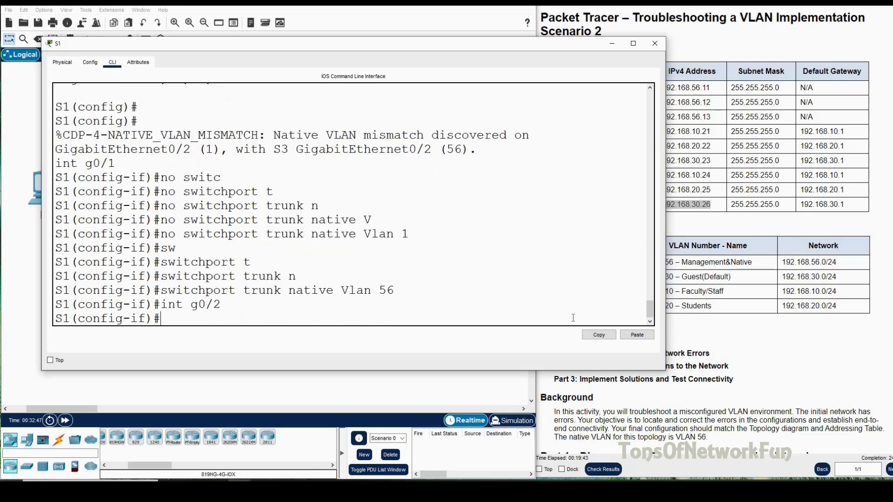
type("no sw")
key("Tab")
type("t")
key("Tab")
type("n")
key("Tab")
type("vlan 1")
key("Return")
- Set the trunk native VLAN on S1's g0/2 to 56
type("switchport t")
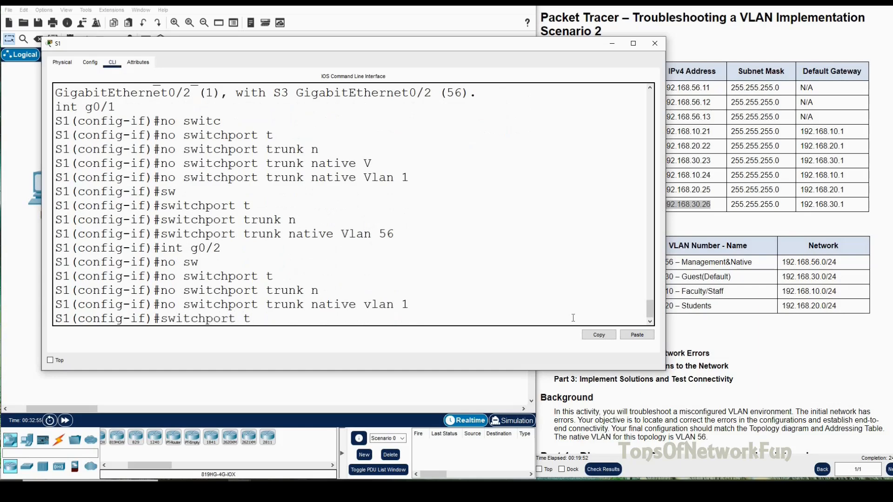
key("Tab")
type("na")
key("Tab")
type("vlan")
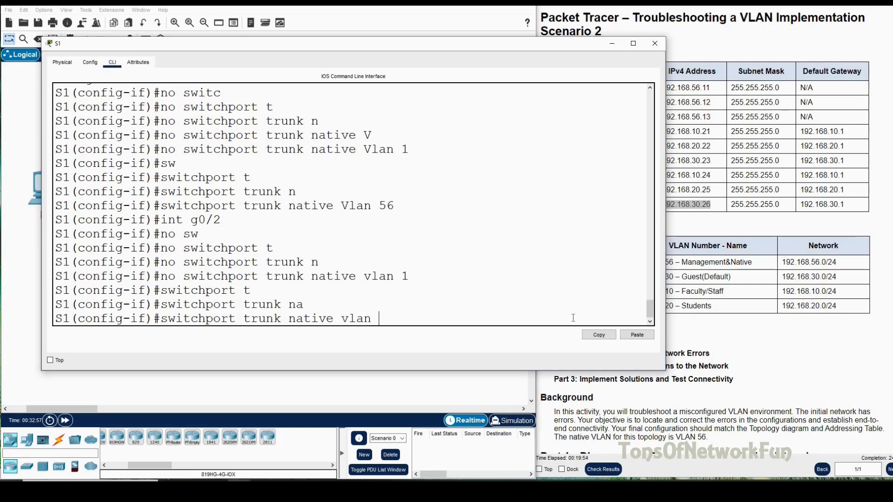
type(" 56")
key("Return")
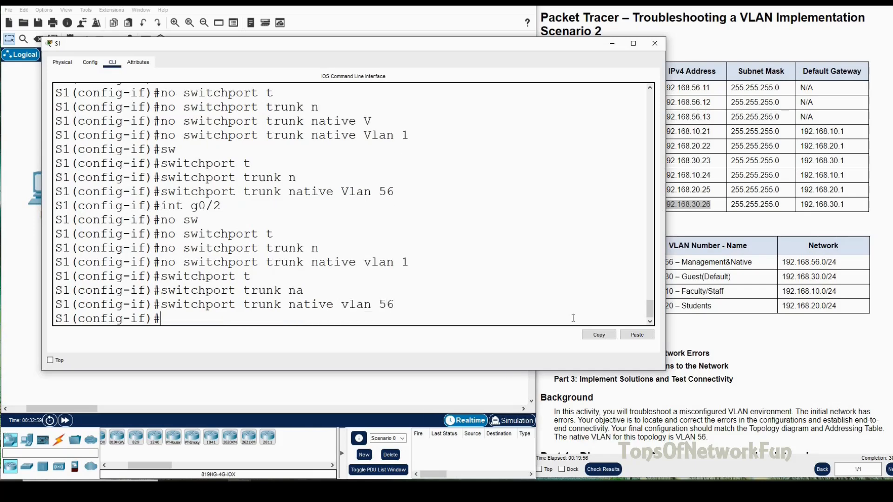
- Return S1 to global configuration mode and review its VLAN list with do sh vlan
key("Return")
type("exit")
key("Return")
type("do sh vlan")
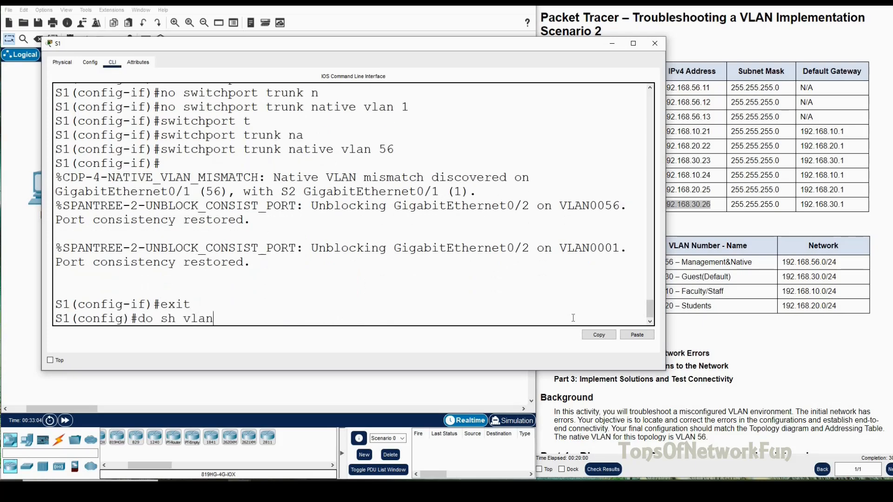
key("Return")
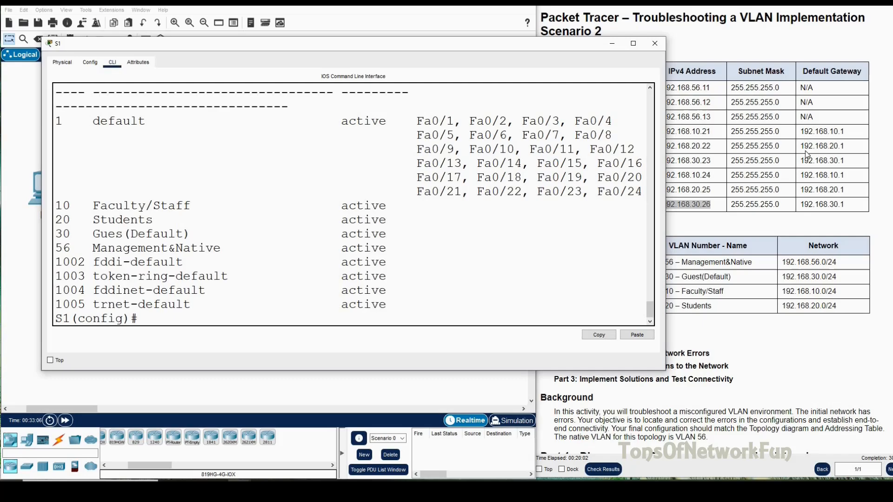
scroll(738, 176, "down", 2)
scroll(542, 237, "up", 3)
scroll(542, 237, "down", 3)
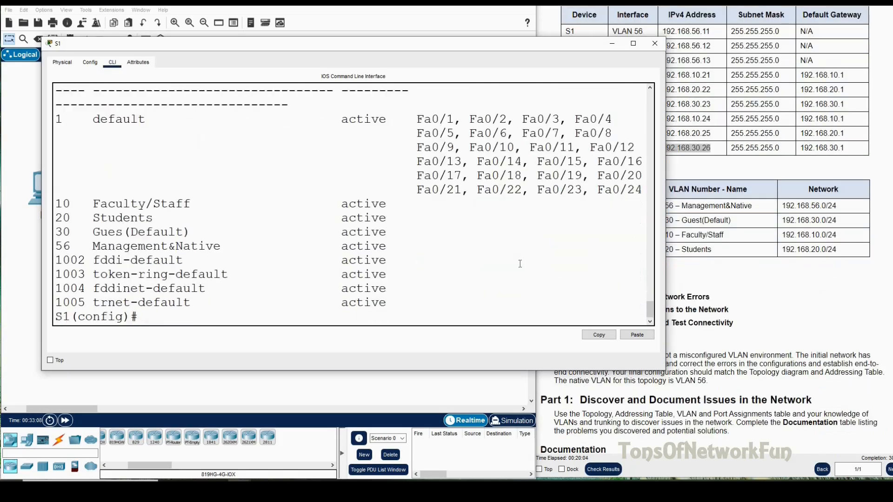
- Verify the native VLAN of S1's trunk ports with do sh int tr, and close the S1 console
type("do sh int tr")
key("Return")
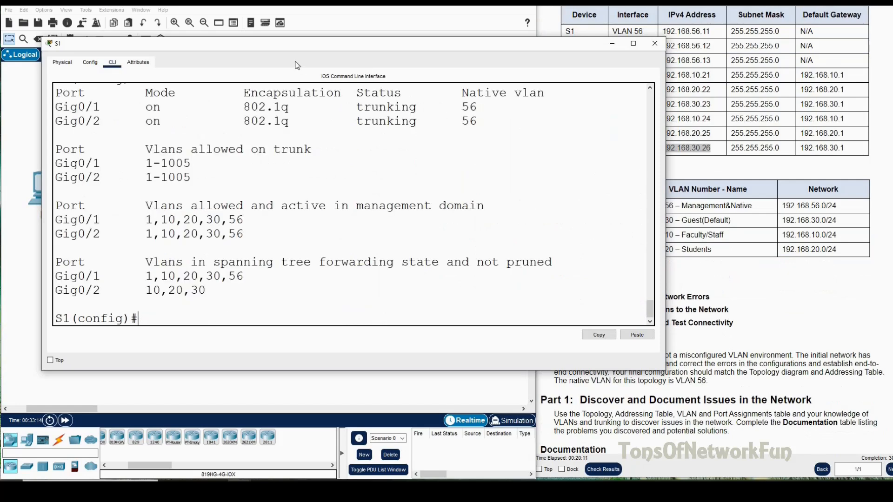
left_click_drag(294, 47, 634, 56)
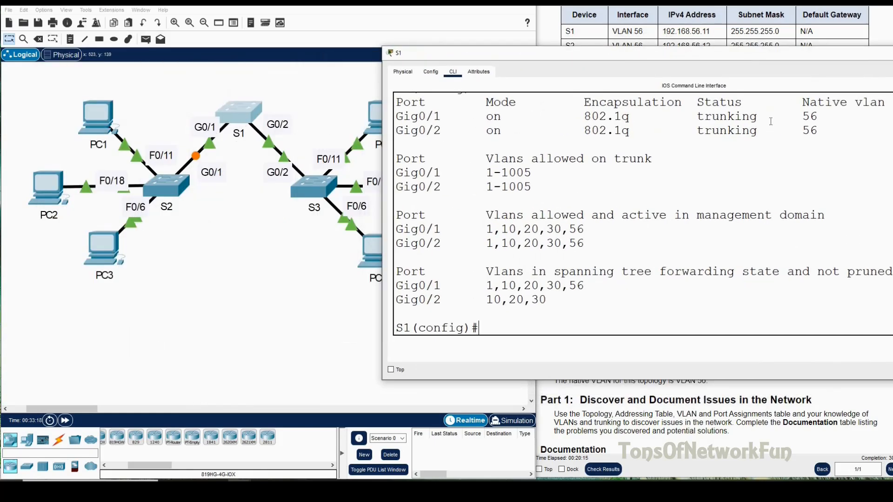
left_click_drag(802, 116, 842, 126)
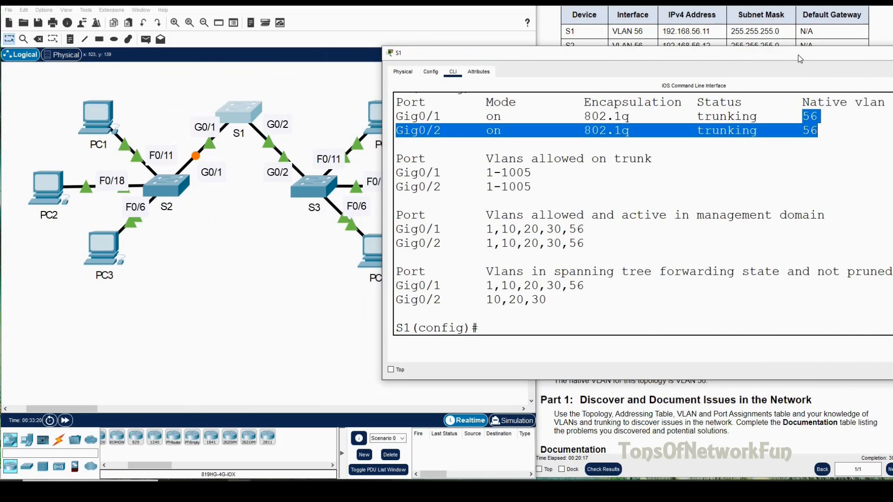
left_click_drag(798, 55, 511, 74)
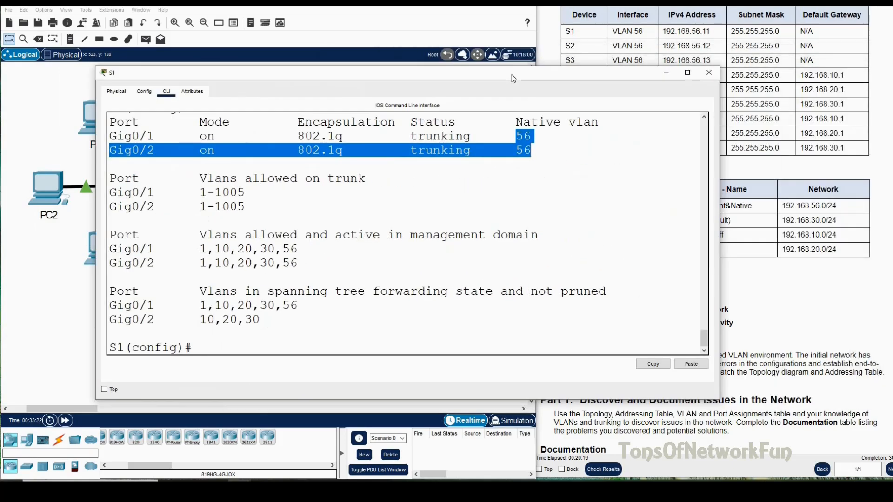
left_click(709, 73)
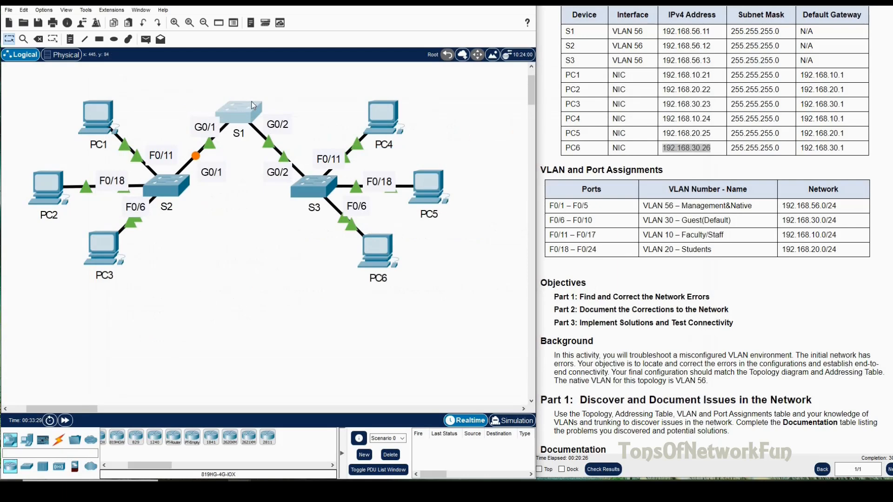
- Open the command line of switch S2 and enter privileged EXEC mode
left_click(166, 186)
left_click_drag(326, 89, 135, 69)
left_click(163, 88)
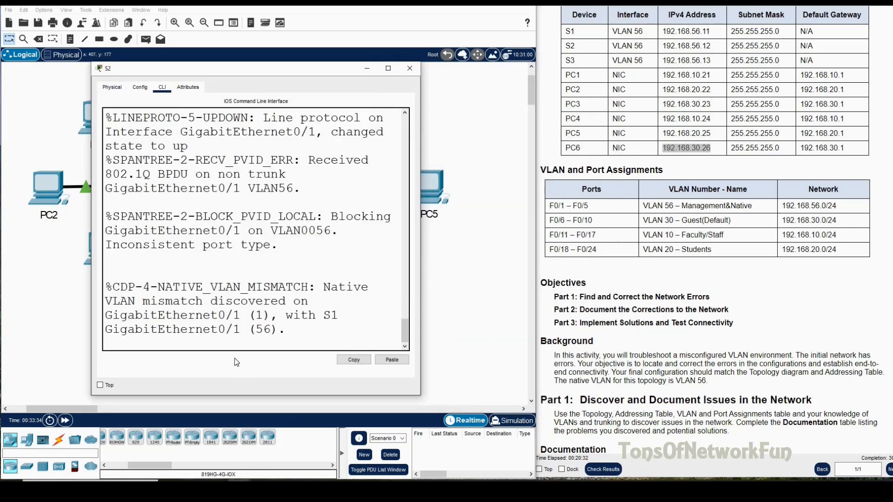
key("Return")
type("en")
key("Return")
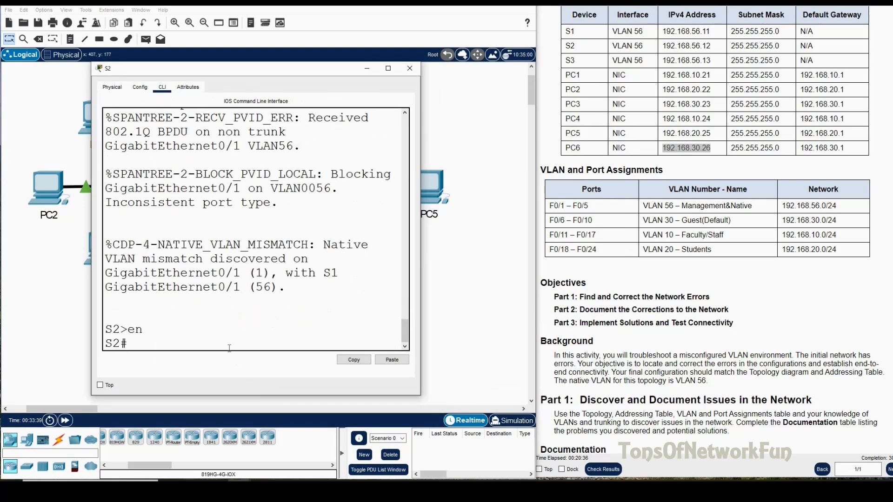
- Display S2's running configuration with sh run and page through it to the end
type("sh run")
key("Return")
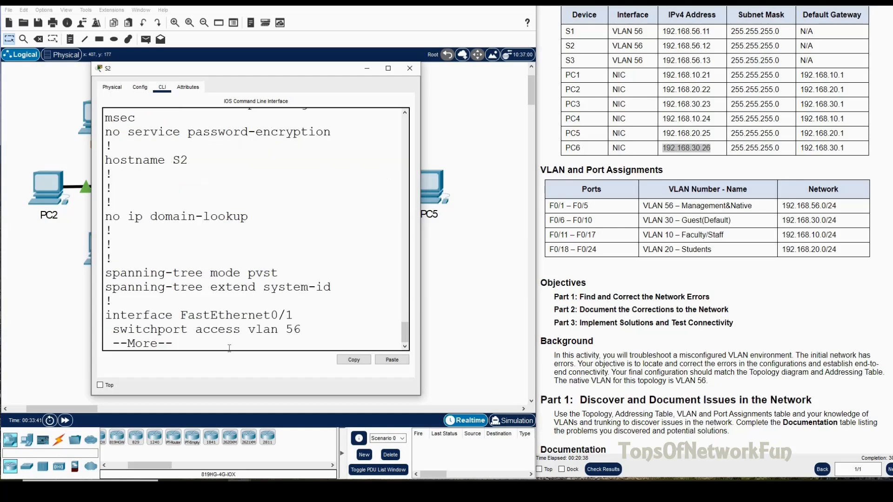
key("Return")
key("Return")
key("Return")
key("Return")
key("Return")
key("Return")
key("Return")
key("Return")
key("Return")
key("Return")
key("Return")
key("Return")
key("Return")
key("Return")
key("Return")
key("Return")
key("Return")
key("Return")
key("Return")
key("Return")
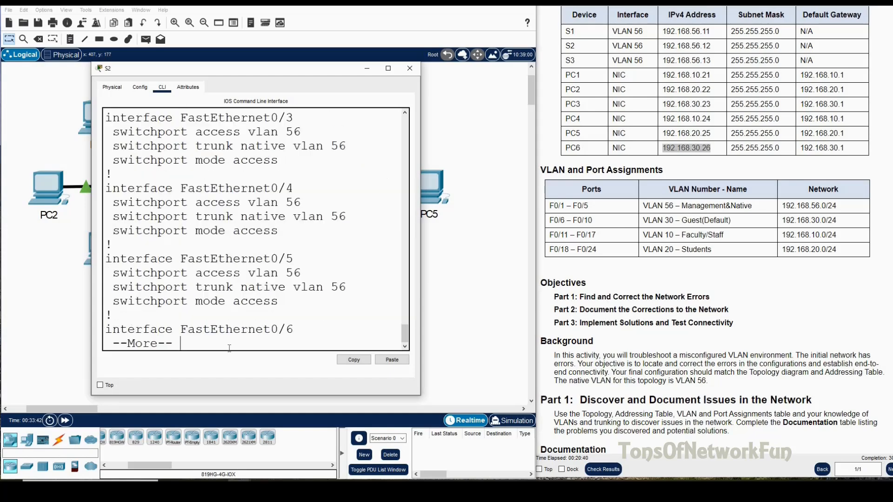
key("Return")
key("Return")
key("Return")
key("Return")
key("Return")
key("Return")
key("Return")
key("Return")
key("Return")
key("Return")
key("Return")
key("Return")
key("Return")
key("Return")
key("Return")
key("Return")
key("Return")
key("Return")
key("Return")
key("Return")
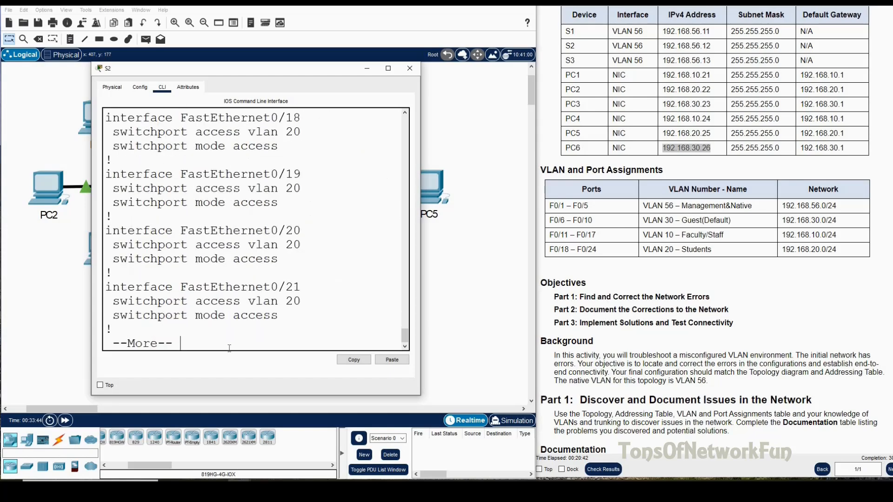
key("Return")
key("Return")
key("Return")
key("Return")
key("Return")
key("Return")
key("Return")
key("Return")
key("Return")
key("Return")
key("Return")
key("Return")
key("Return")
key("Return")
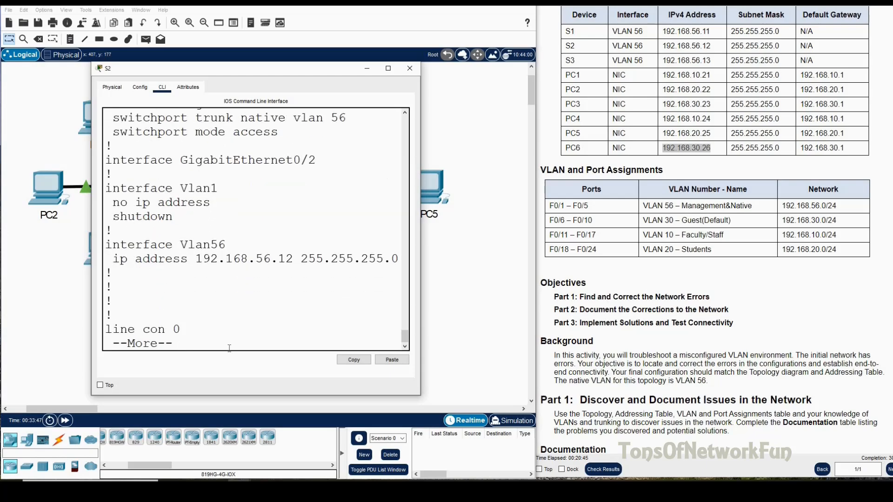
key("Return")
key("Return")
key("Return")
key("Return")
key("Return")
key("Return")
key("Return")
key("Return")
key("Return")
key("Return")
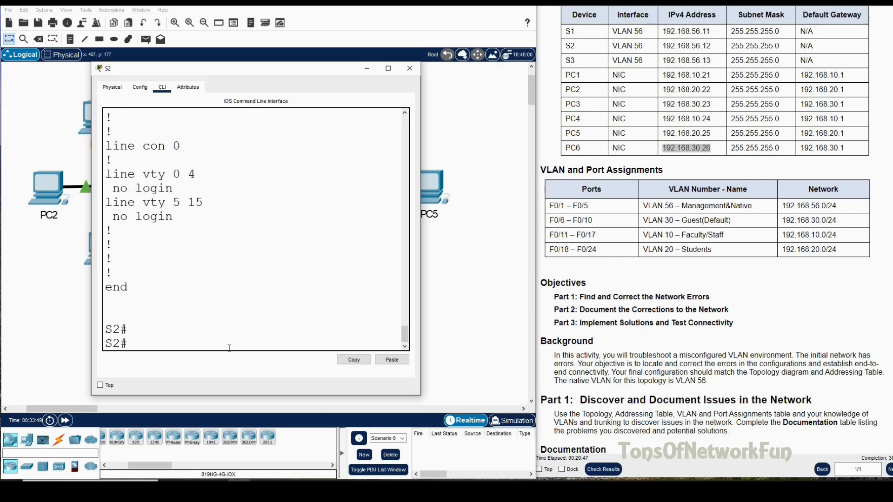
- Examine the switchport mode and native VLAN of GigabitEthernet0/1 in S2's running configuration
scroll(302, 220, "up", 5)
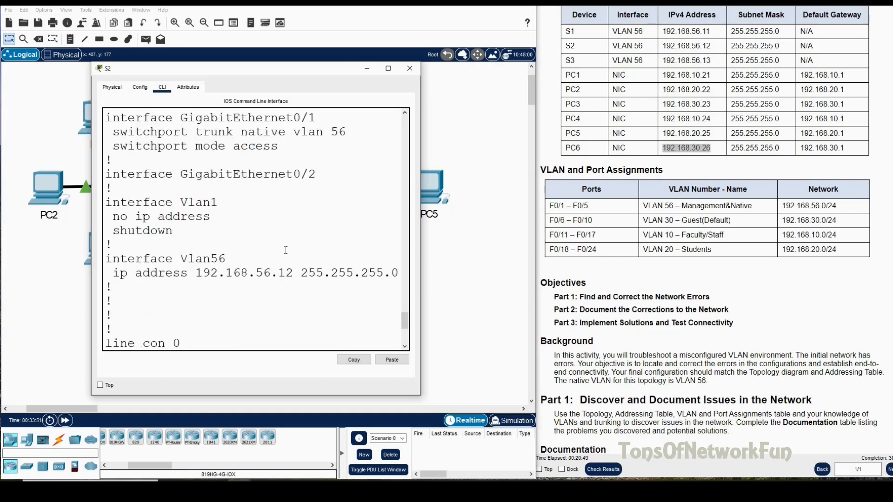
scroll(285, 250, "up", 1)
left_click_drag(282, 70, 573, 43)
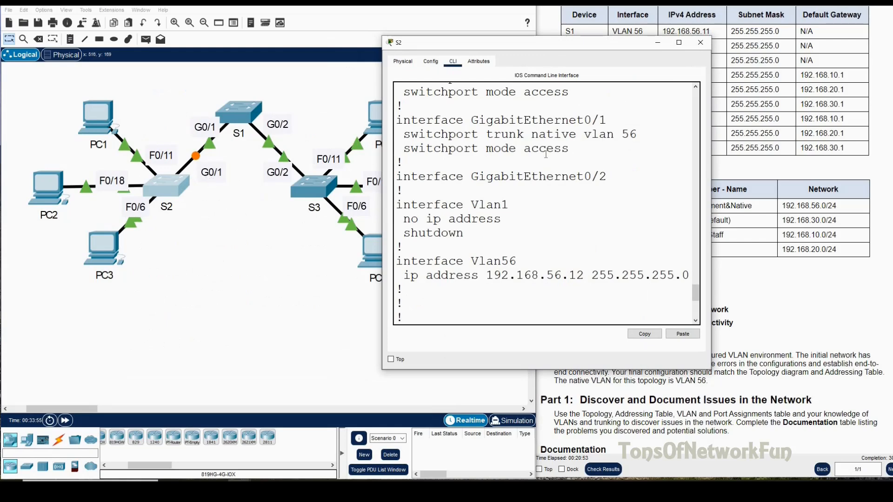
left_click_drag(568, 150, 485, 149)
left_click(568, 149)
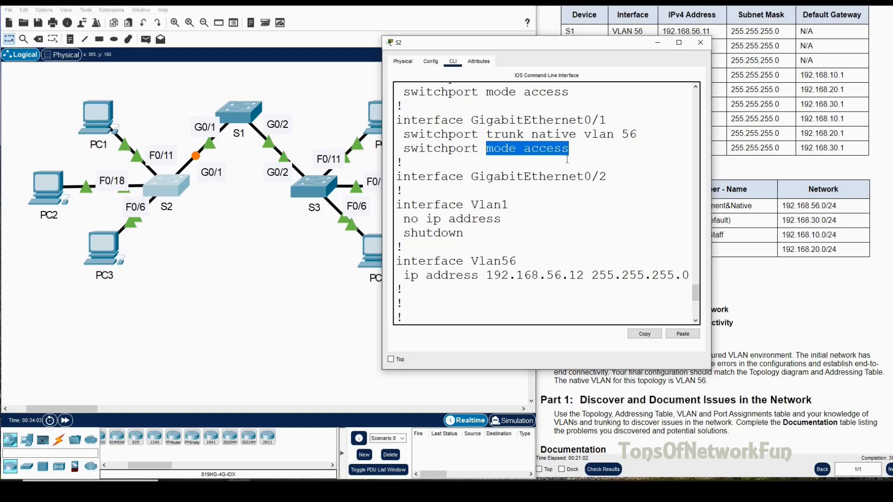
left_click_drag(637, 135, 592, 135)
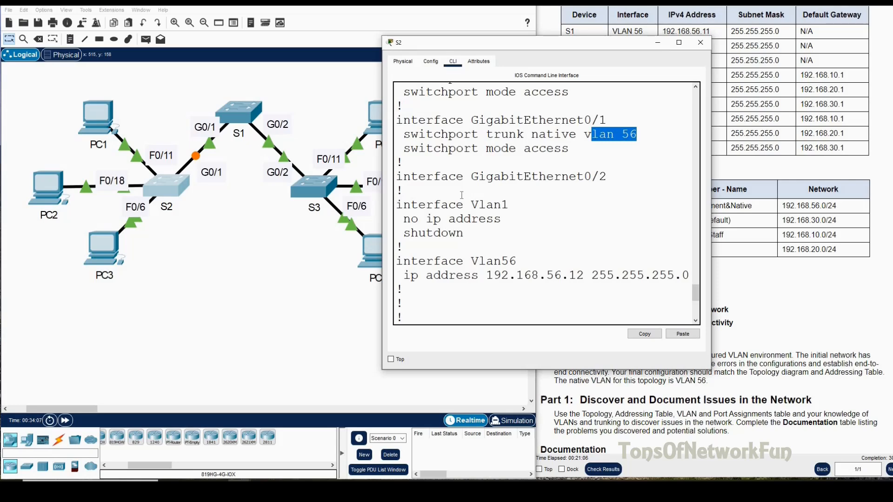
left_click(434, 313)
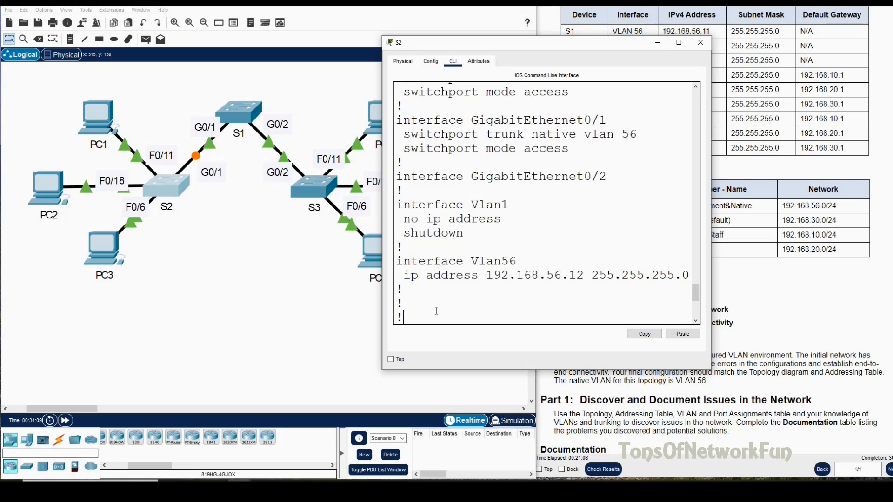
key("Return")
key("Return")
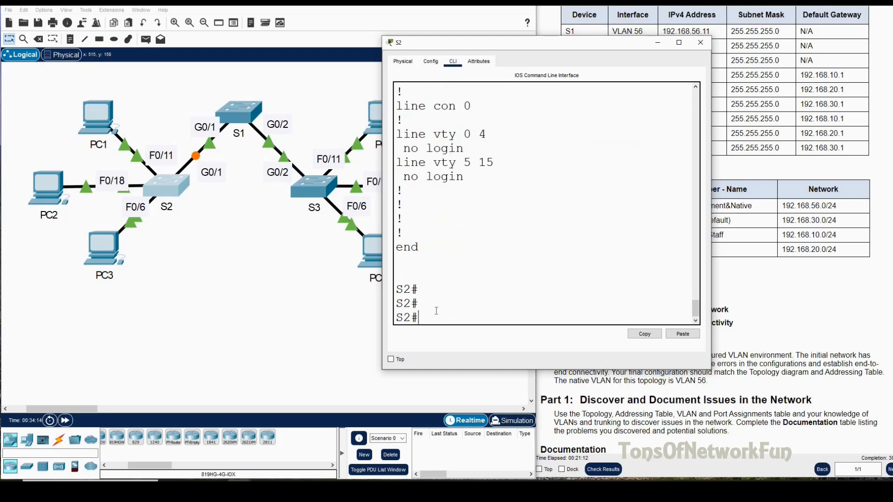
- Enter interface configuration for g0/1 on S2 and remove its access mode with no switchport mode ac
type("en")
key("Return")
type("conf t")
key("Return")
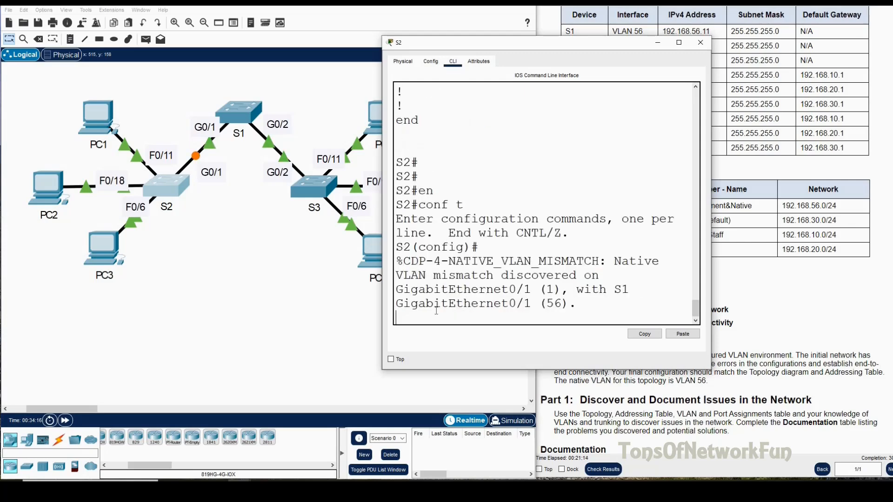
key("Return")
type("int g")
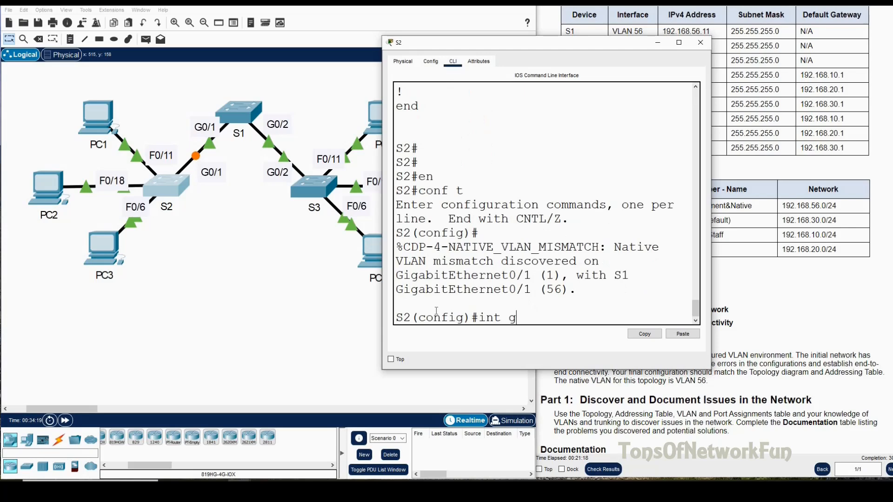
type("0/1")
key("Return")
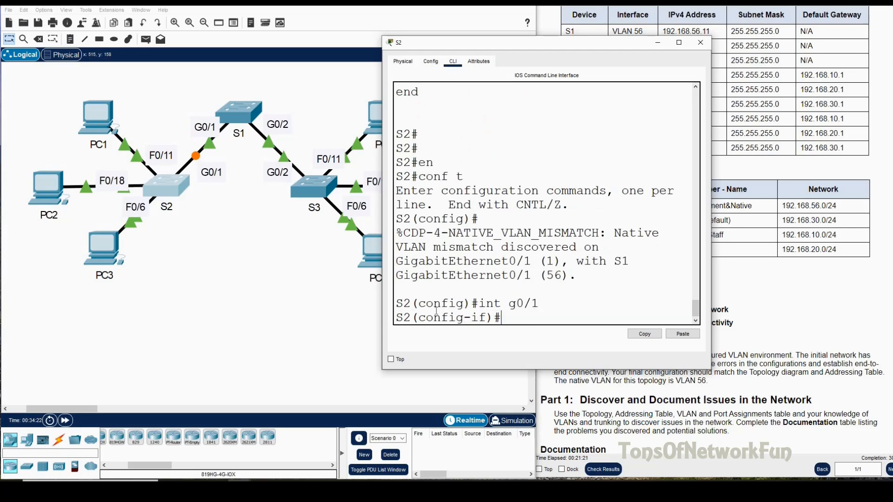
type("no sw")
key("Tab")
type("m")
key("Tab")
type("ac")
key("Tab")
key("Return")
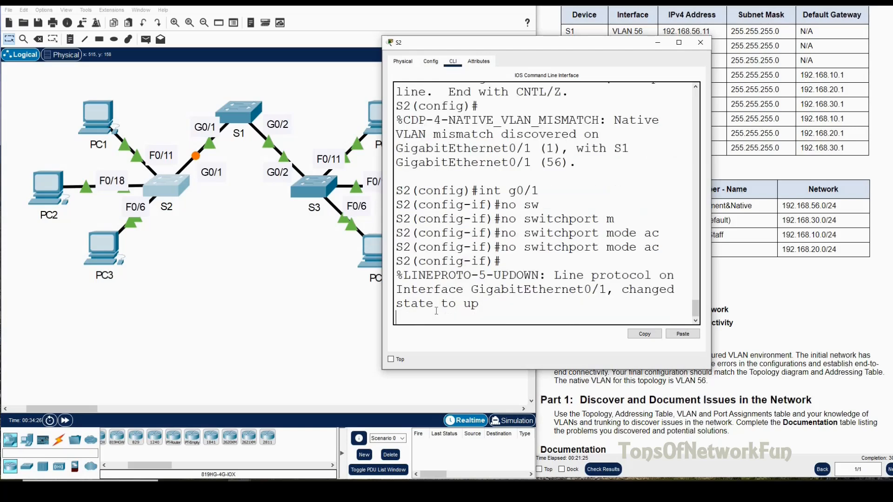
- Set S2's g0/1 to trunk mode with switchport mode trunk
key("Return")
type("sw")
key("Tab")
type("a")
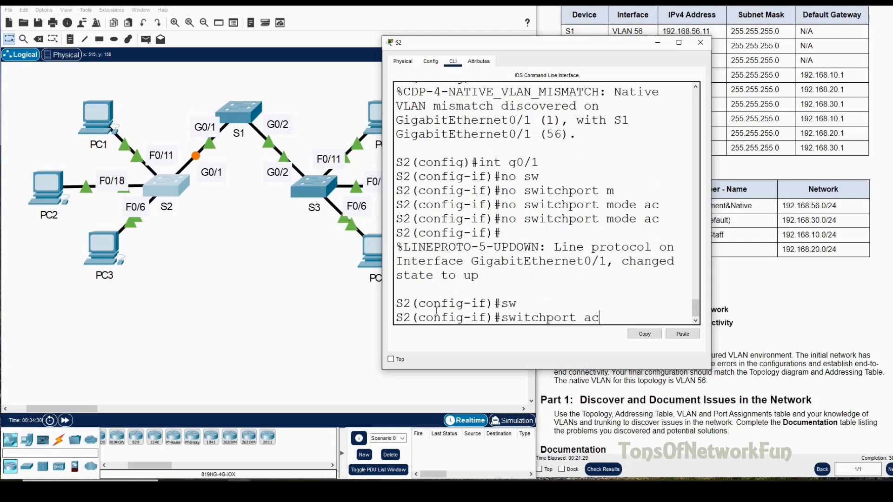
type("sw")
key("Tab")
key("BackSpace")
key("BackSpace")
key("BackSpace")
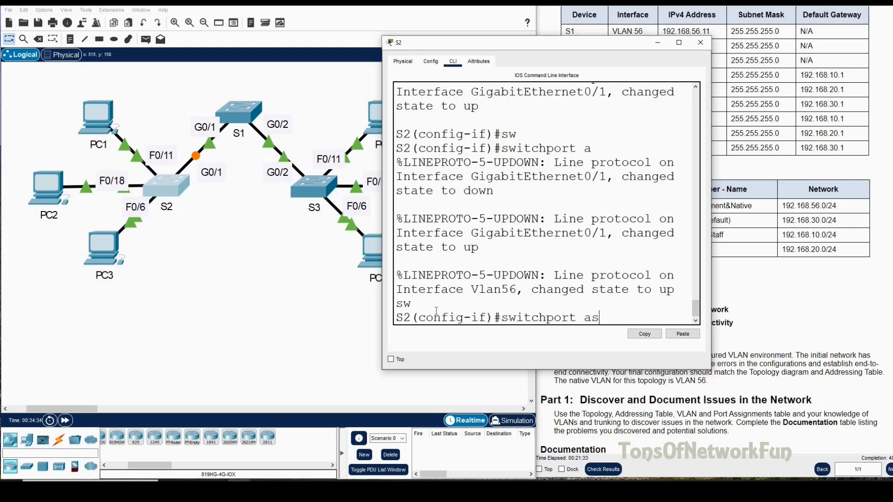
type("m")
key("Tab")
type("t")
key("Tab")
key("Return")
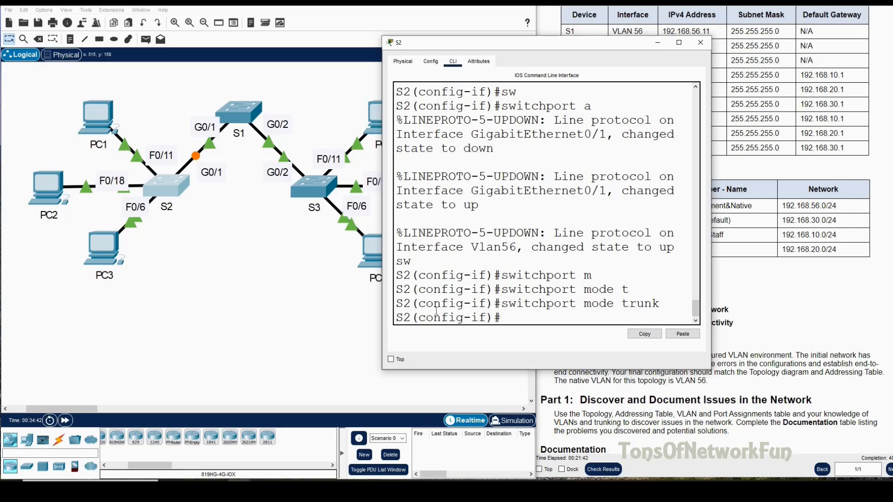
- Return S2 to global configuration mode and review its VLAN names and port assignments with do sh vlan br
type("exit")
key("Return")
type("do sh")
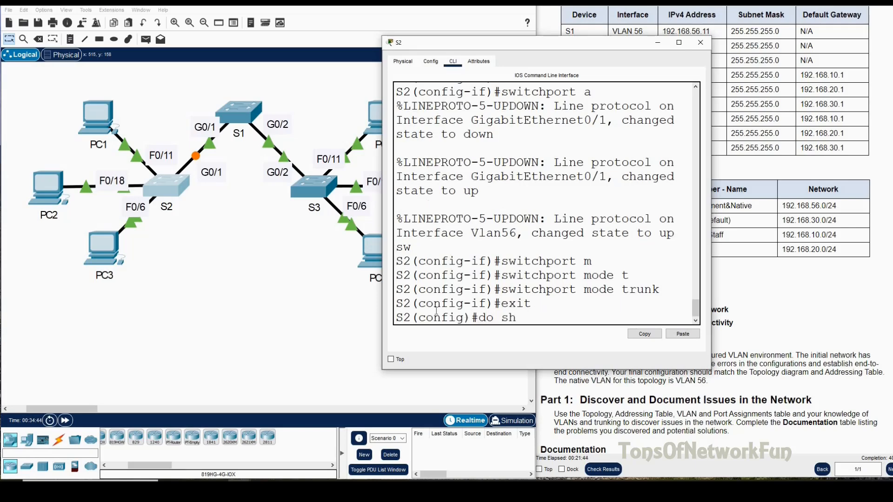
type(" vlan br")
key("Return")
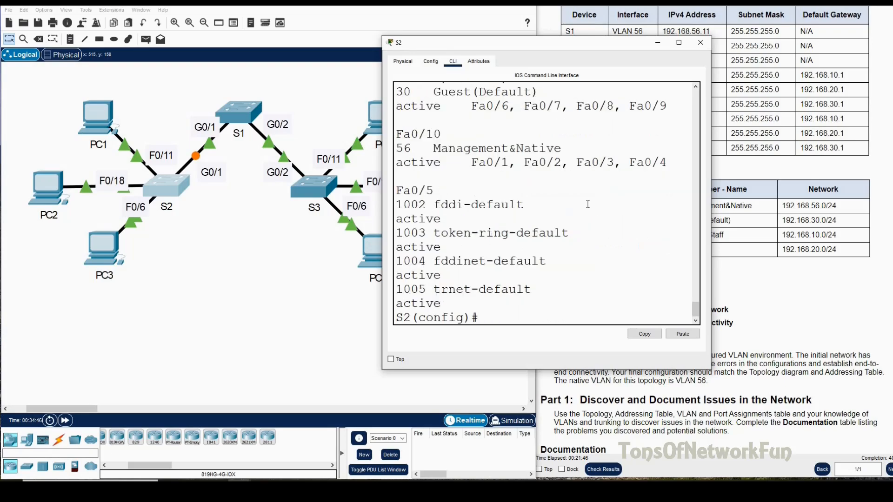
left_click_drag(590, 47, 390, 64)
scroll(442, 209, "up", 3)
scroll(442, 210, "up", 2)
scroll(449, 214, "down", 4)
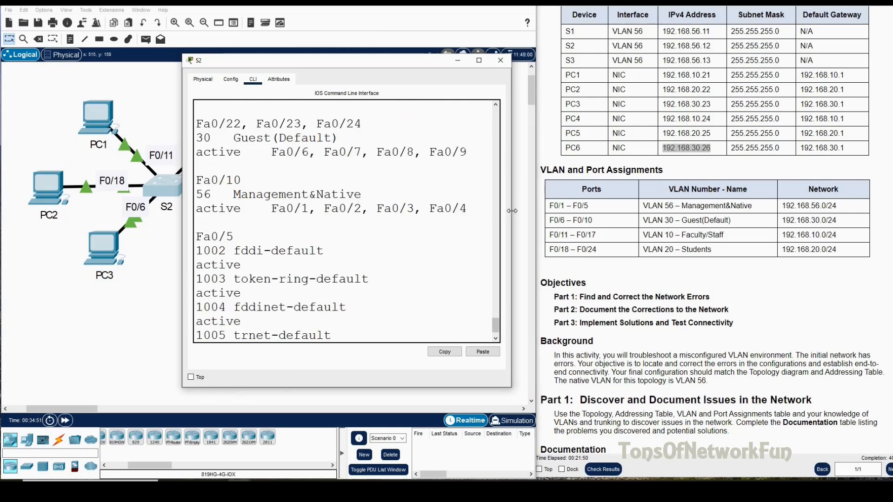
left_click_drag(511, 250, 758, 250)
scroll(611, 250, "up", 5)
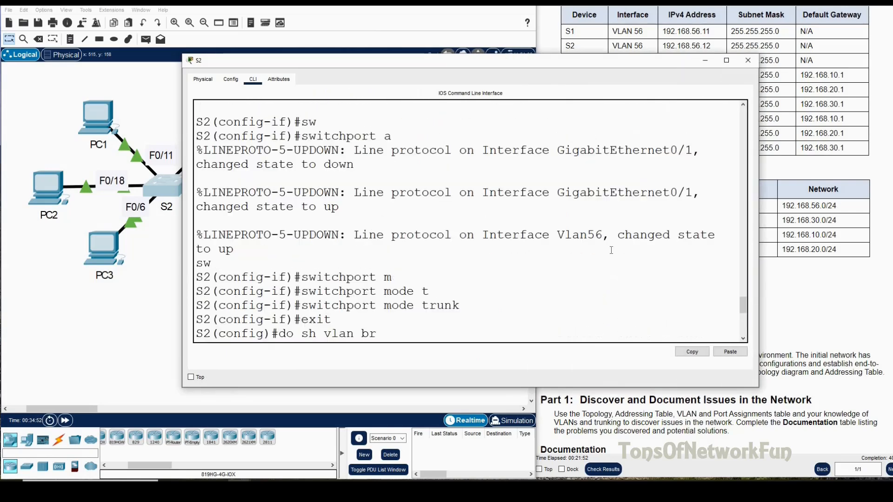
scroll(612, 250, "down", 1)
scroll(612, 250, "down", 2)
scroll(612, 250, "down", 2)
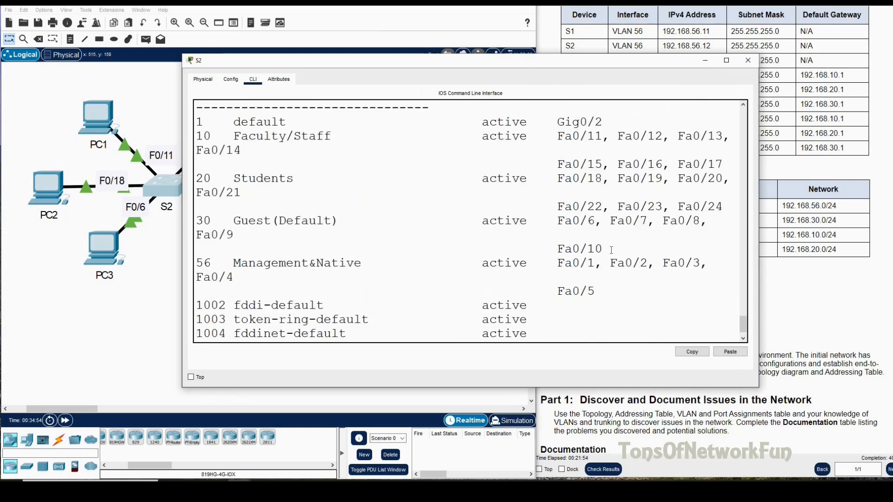
scroll(612, 250, "up", 4)
scroll(612, 251, "down", 2)
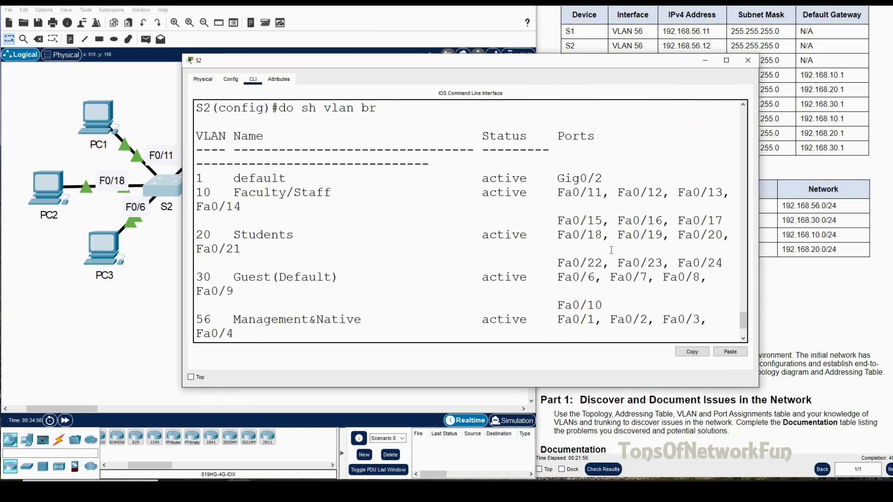
scroll(612, 250, "down", 2)
- Check the trunk status and native VLAN of S2's Gig0/1 with do sh int tr
type("do sh int tr")
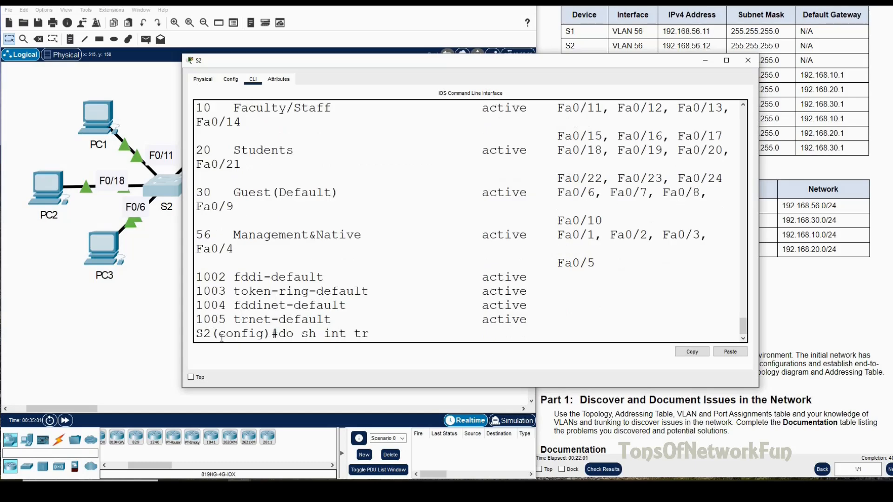
key("Return")
scroll(403, 231, "up", 2)
left_click_drag(626, 240, 327, 250)
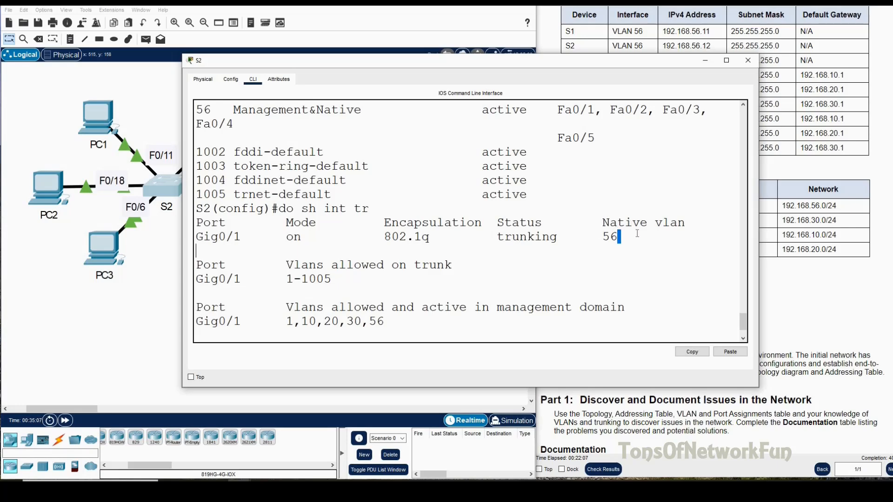
left_click_drag(609, 238, 618, 237)
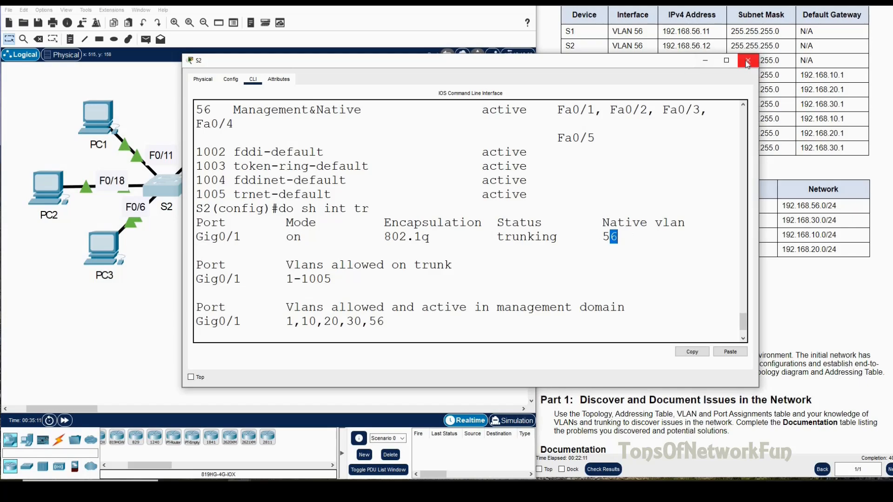
- Compare S2's trunk report with the topology links and the addressing and VLAN assignment tables
left_click_drag(364, 60, 482, 239)
left_click_drag(492, 198, 501, 158)
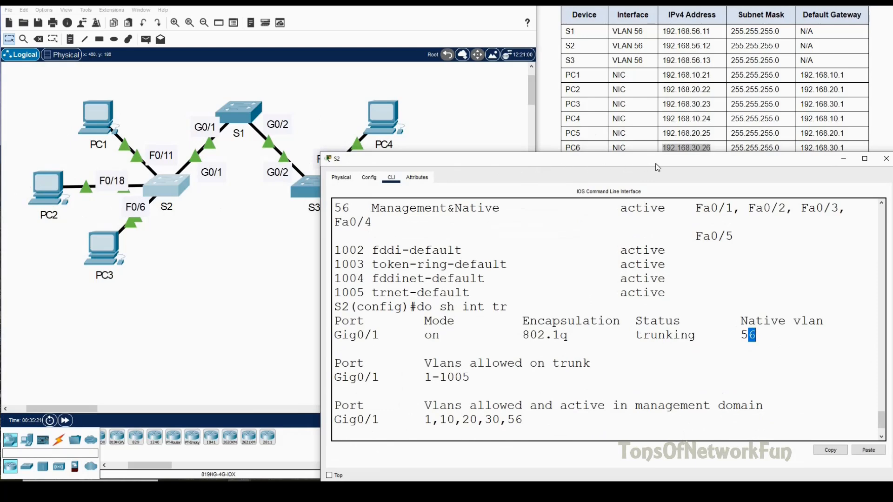
left_click_drag(677, 167, 558, 121)
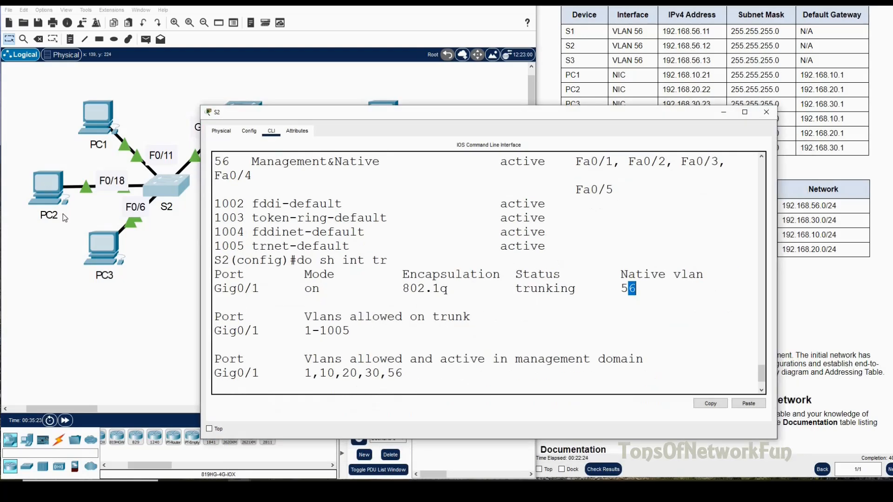
left_click(320, 105)
left_click_drag(514, 110, 264, 27)
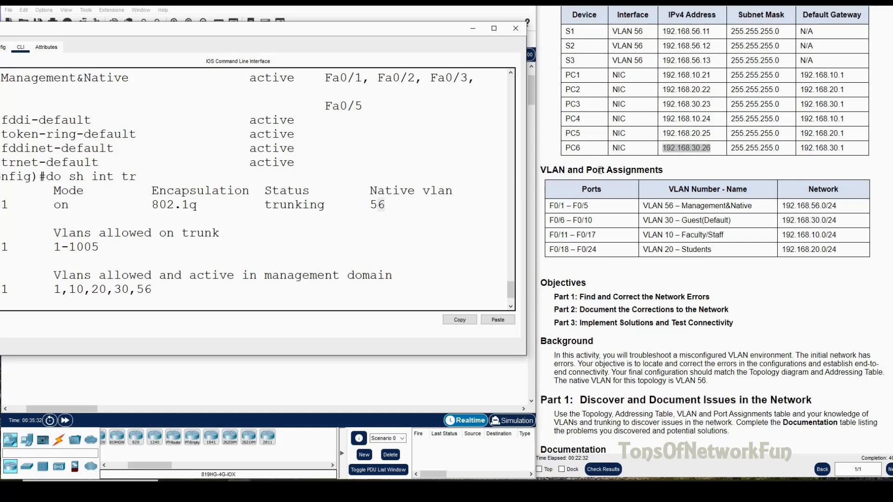
left_click_drag(328, 33, 730, 105)
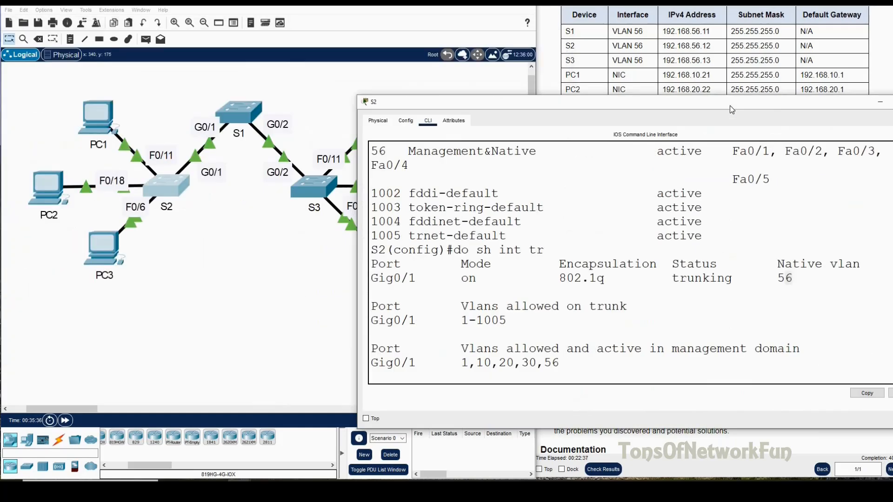
left_click_drag(730, 105, 322, 62)
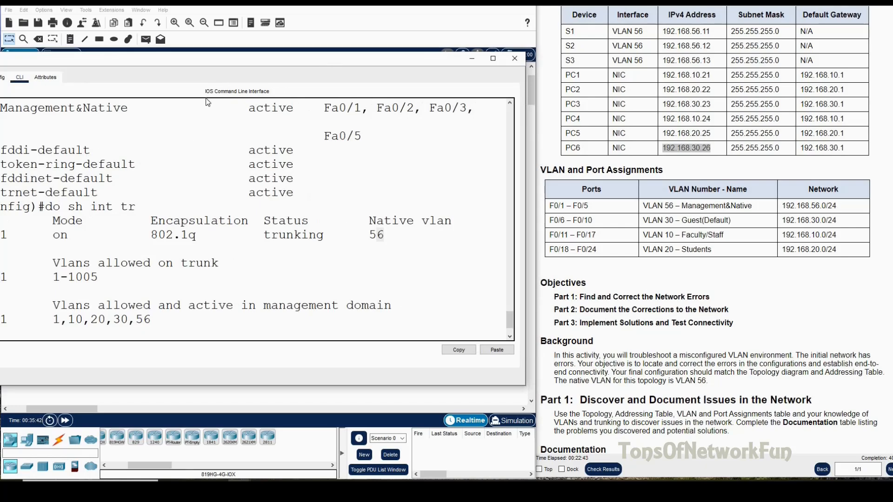
left_click_drag(286, 66, 397, 66)
- Finish S2's trunk report, run do sh int br, and look back over the earlier VLAN list
left_click(241, 335)
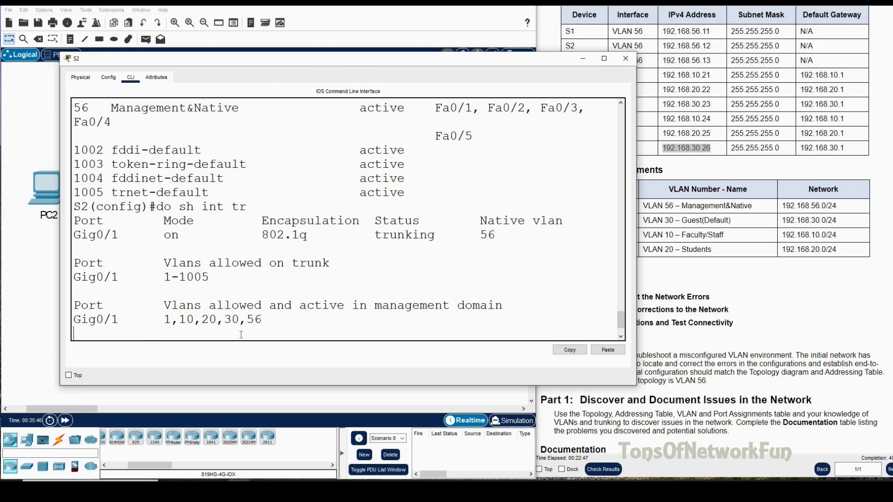
key("Return")
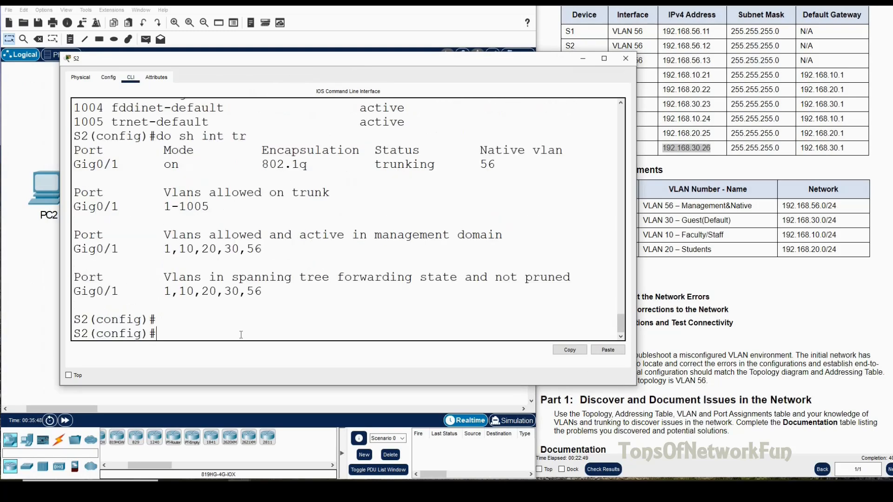
type("do sh int br")
key("Return")
scroll(253, 306, "up", 9)
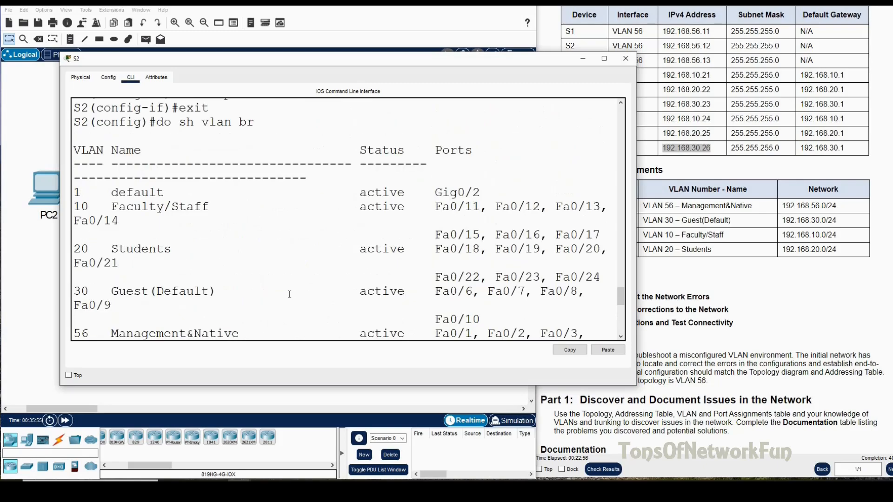
- Review S2's VLAN list through VLAN 56 and widen the CLI window so each port row fits
left_click_drag(419, 65, 326, 11)
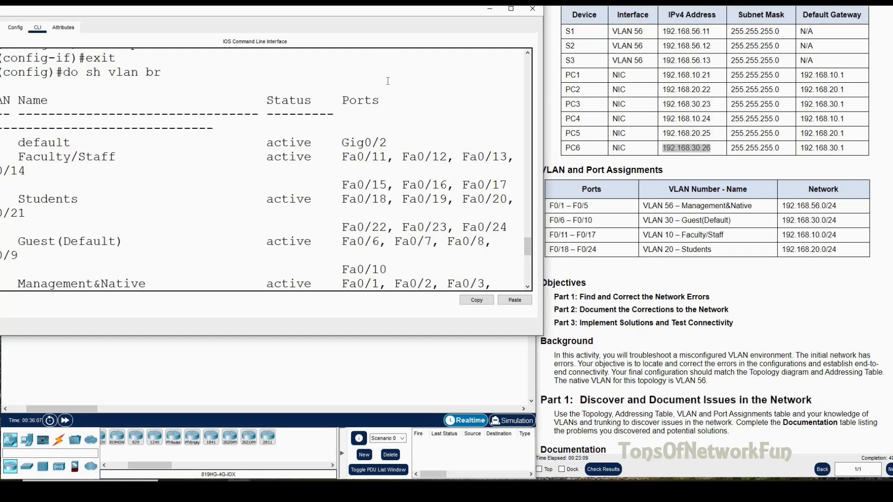
left_click_drag(406, 13, 517, 42)
left_click_drag(502, 38, 494, 36)
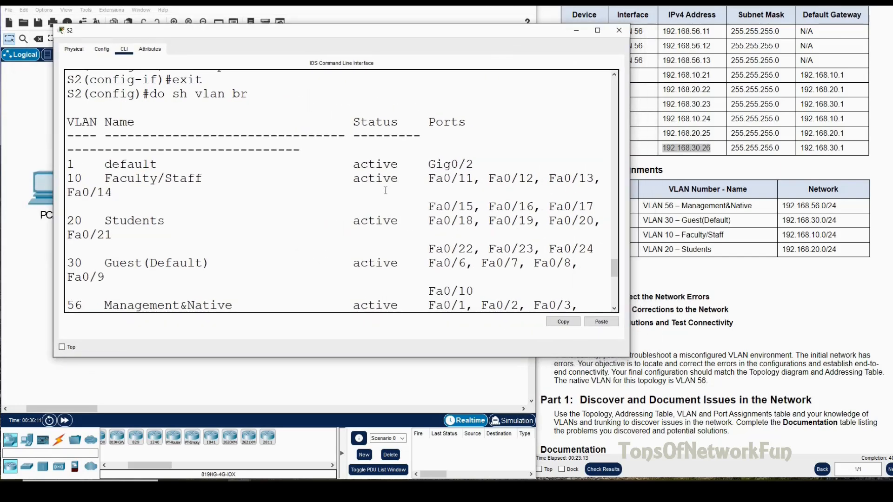
scroll(415, 249, "down", 2)
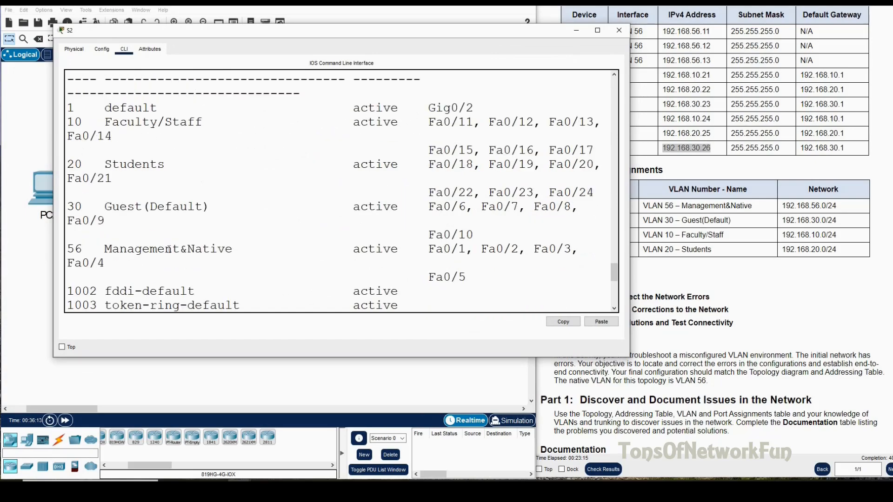
mouse_move(83, 251)
left_mouse_down()
mouse_move(56, 250)
mouse_move(65, 250)
left_mouse_up()
left_click_drag(629, 245, 704, 240)
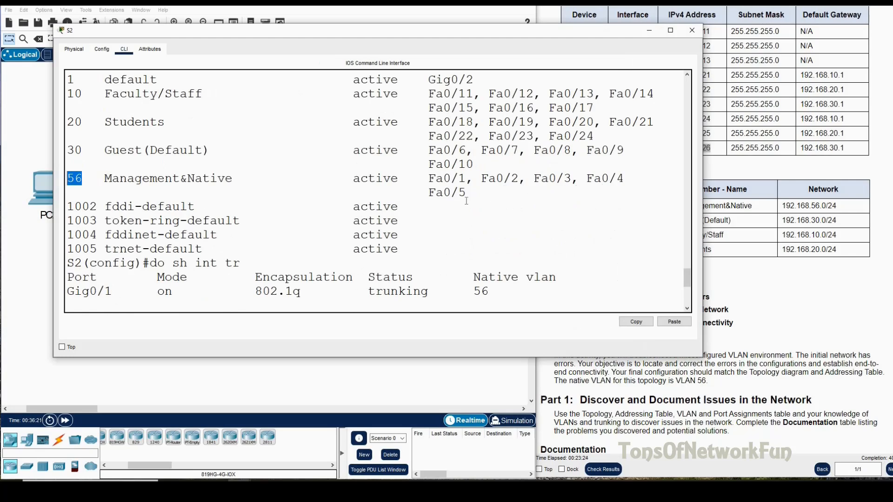
- Compare the ports S2 assigns to VLAN 30 with the VLAN and Port Assignments table and the topology links
left_click_drag(532, 36, 352, 48)
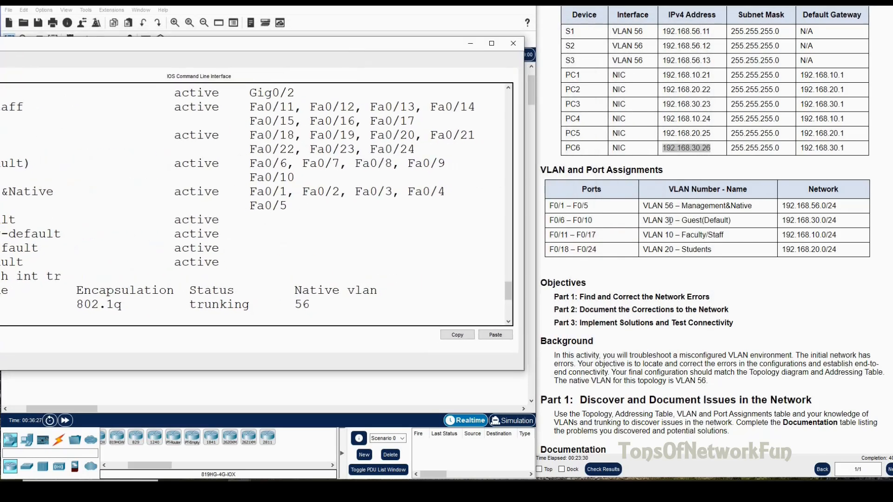
left_click_drag(679, 220, 643, 221)
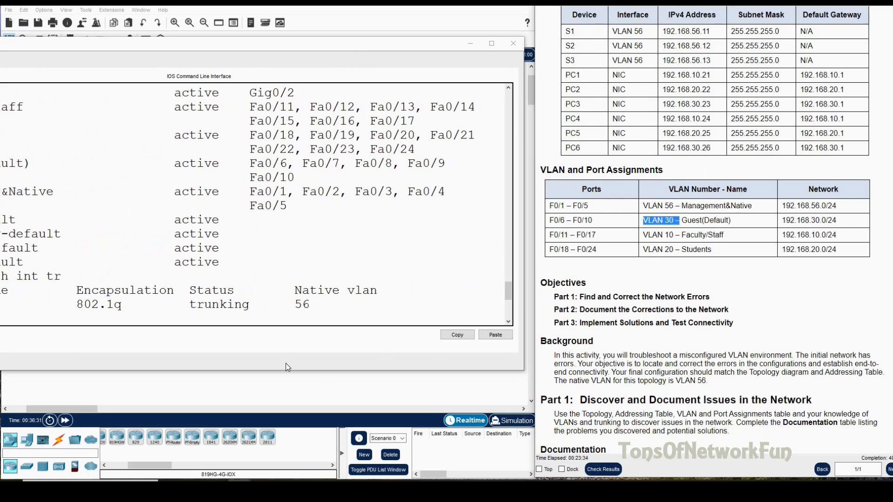
left_click_drag(356, 45, 544, 72)
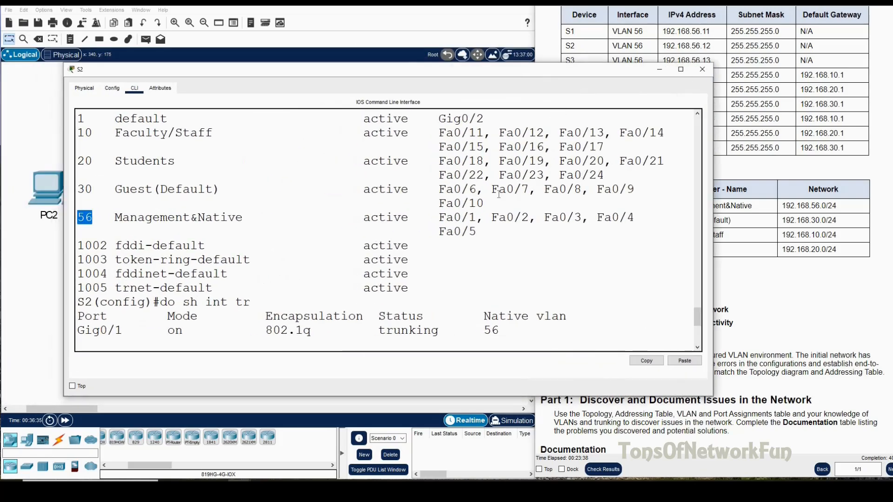
left_click_drag(80, 138, 138, 137)
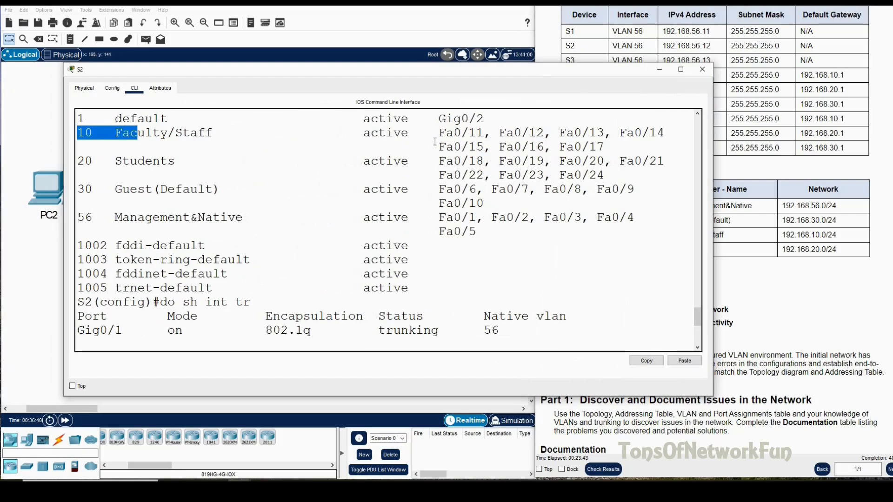
left_click_drag(473, 71, 331, 259)
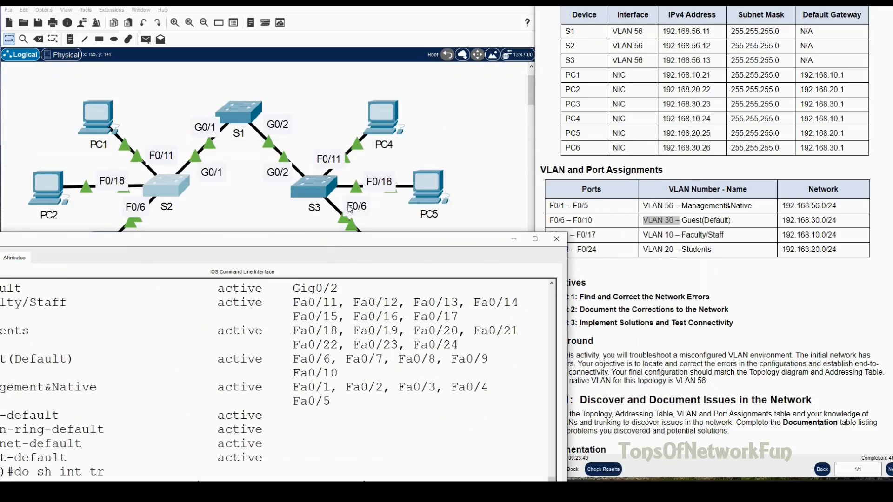
left_click_drag(322, 240, 423, 111)
left_click_drag(396, 228, 619, 230)
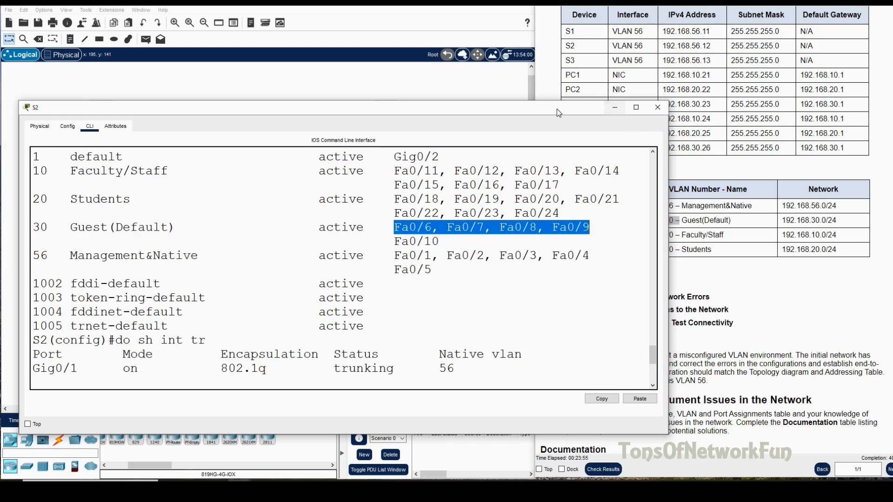
left_click_drag(557, 109, 380, 41)
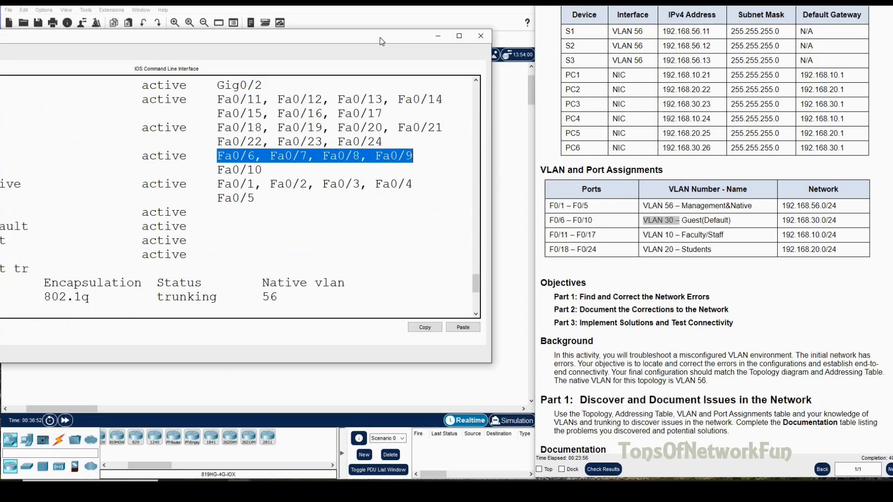
left_click(663, 230)
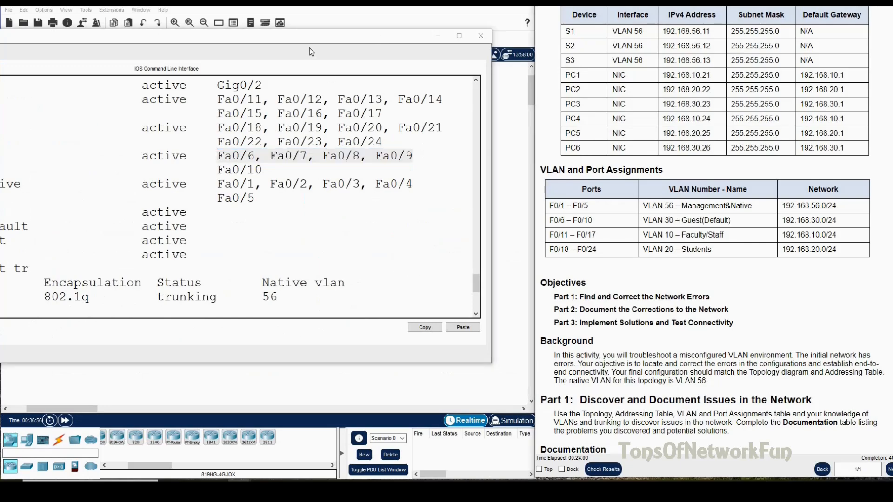
left_click_drag(308, 41, 480, 88)
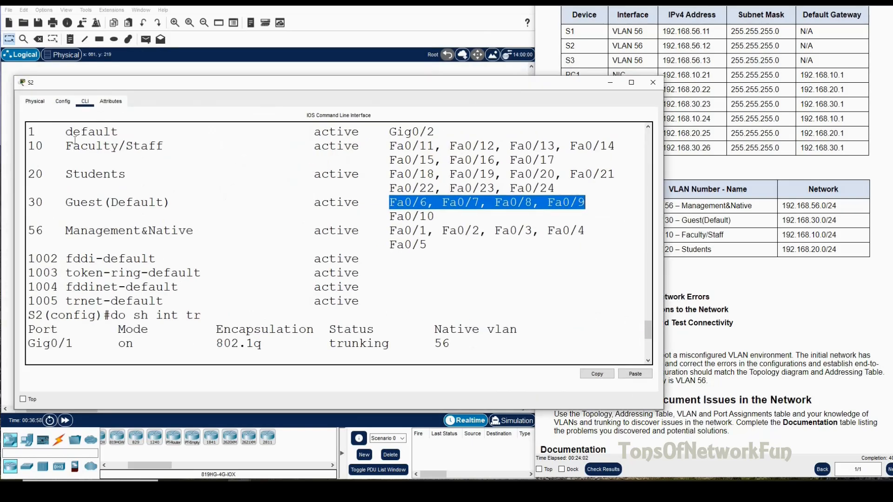
- Compare S2's VLAN 10 and VLAN 20 port lists with the VLAN and Port Assignments table
left_click_drag(29, 148, 58, 148)
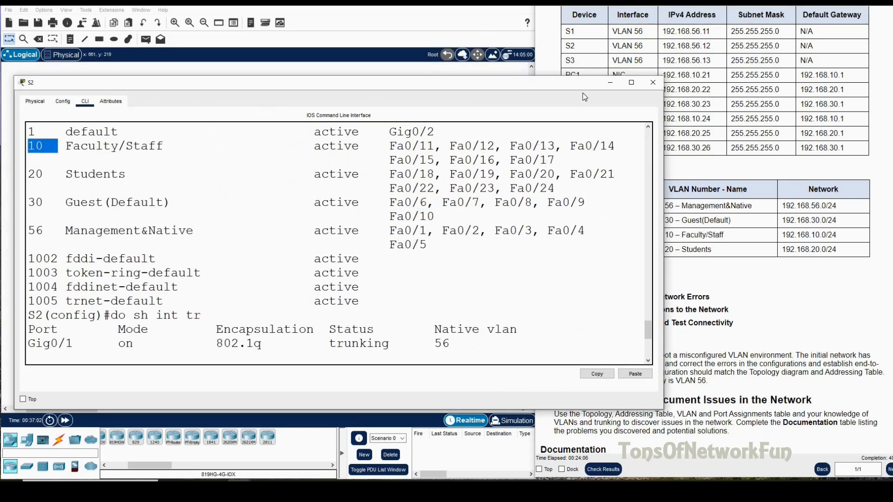
left_click_drag(524, 87, 427, 58)
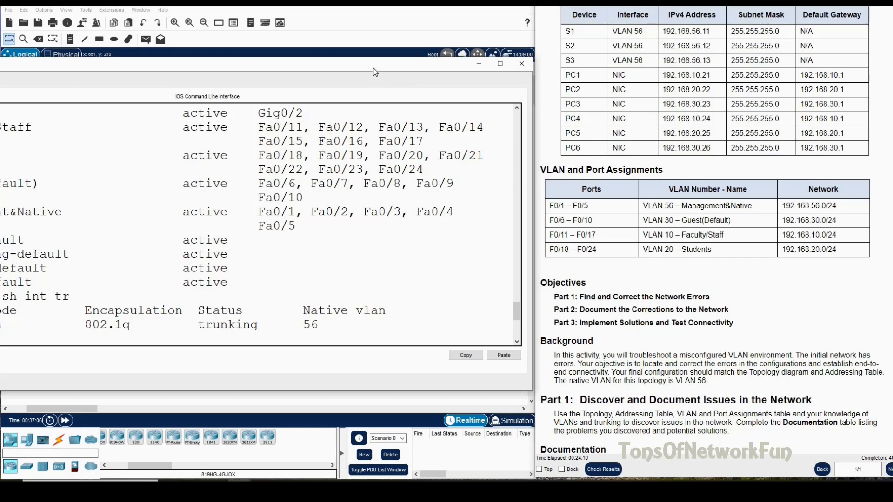
left_click_drag(376, 69, 574, 87)
left_click_drag(112, 178, 96, 177)
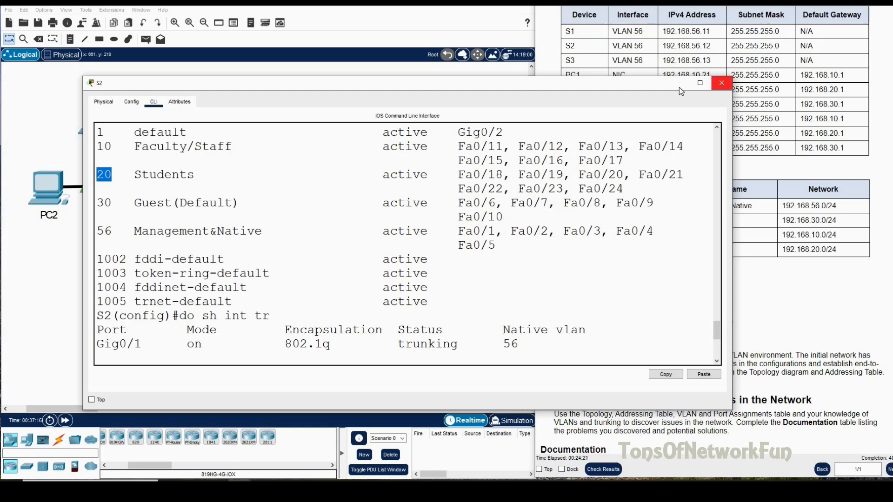
left_click_drag(630, 88, 429, 143)
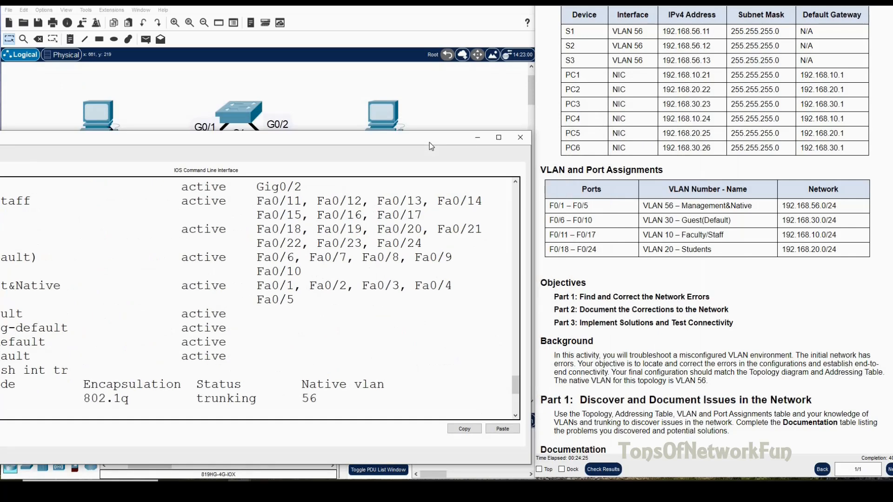
left_click_drag(429, 142, 604, 55)
- Display S2's running configuration with do sh run and page through the interfaces to Vlan56
left_click(194, 327)
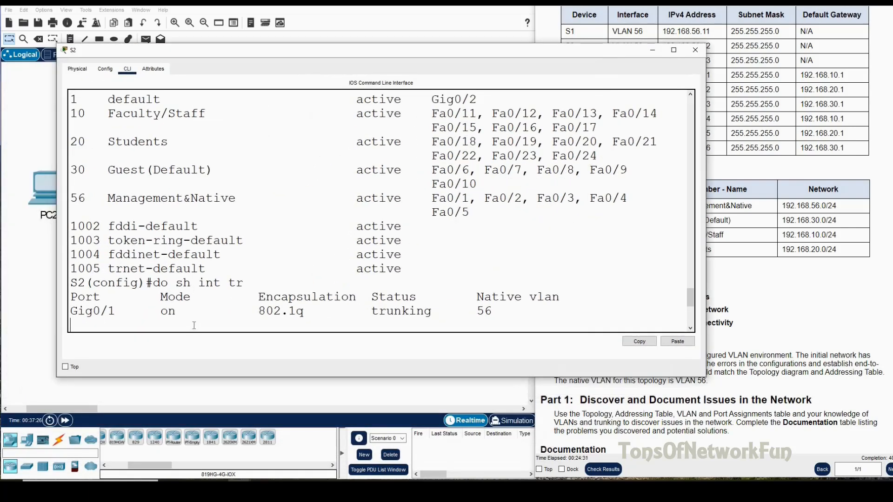
key("Return")
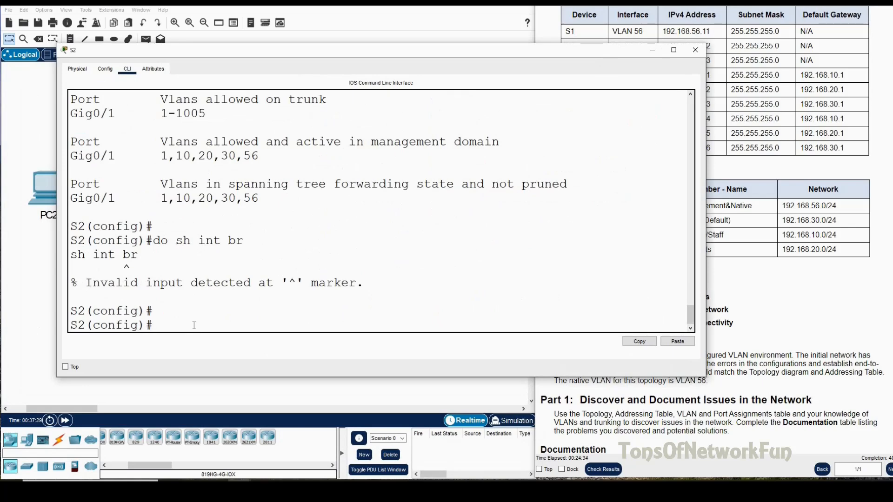
type("do sh run")
key("Return")
key("Return")
key("Return")
key("Return")
key("Return")
key("Return")
key("Return")
key("Return")
key("Return")
key("Return")
key("Return")
key("Return")
key("Return")
key("Return")
key("Return")
key("Return")
key("Return")
key("Return")
key("Return")
key("Return")
key("Return")
key("Return")
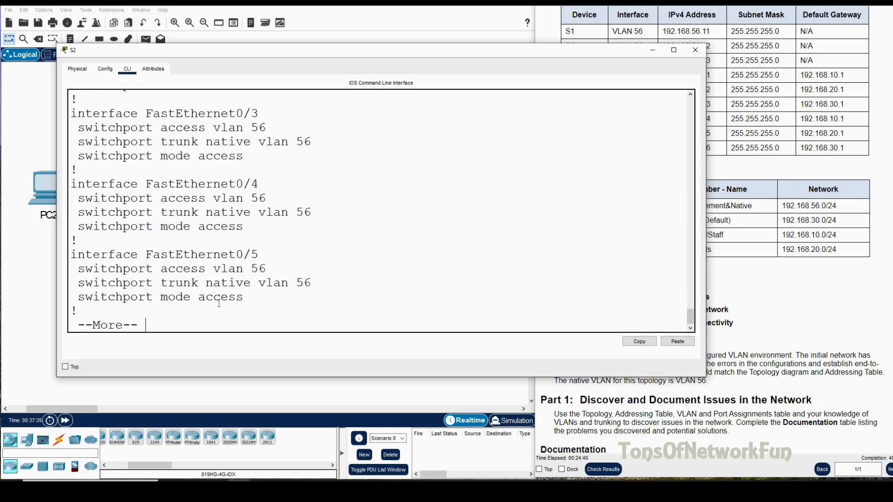
key("Return")
key("Return")
key("Return")
key("Return")
key("Return")
key("Return")
key("Return")
key("Return")
key("Return")
key("Return")
key("Return")
key("Return")
key("Return")
key("Return")
key("Return")
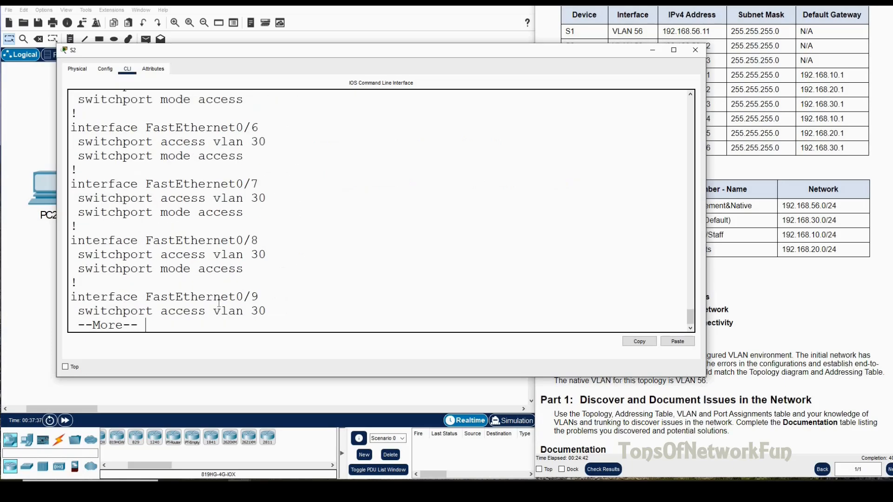
key("Return")
key("Return")
key("Return")
key("Return")
key("Return")
key("Return")
key("Return")
key("Return")
key("Return")
key("Return")
key("Return")
key("Return")
key("Return")
key("Return")
key("Return")
key("Return")
key("Return")
key("Return")
key("Return")
key("Return")
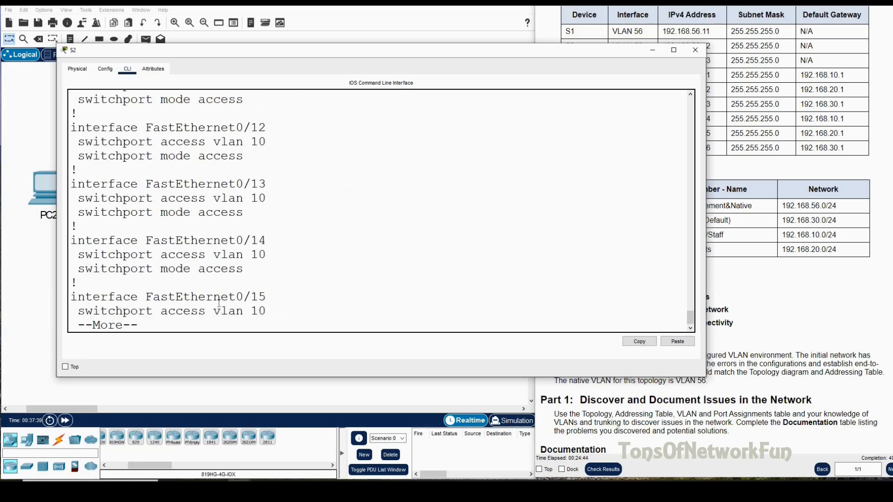
key("Return")
key("Return")
key("Return")
key("Return")
key("Return")
key("Return")
key("Return")
key("Return")
key("Return")
key("Return")
key("Return")
key("Return")
key("Return")
key("Return")
key("Return")
key("Return")
key("Return")
key("Return")
key("Return")
key("Return")
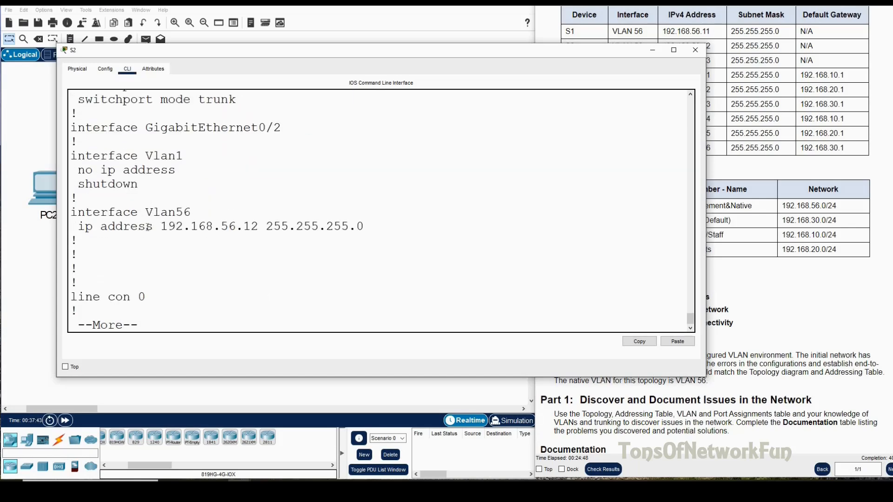
- Compare S2's Vlan56 IP address with its addressing table entry and close the S2 window
left_click_drag(494, 53, 544, 103)
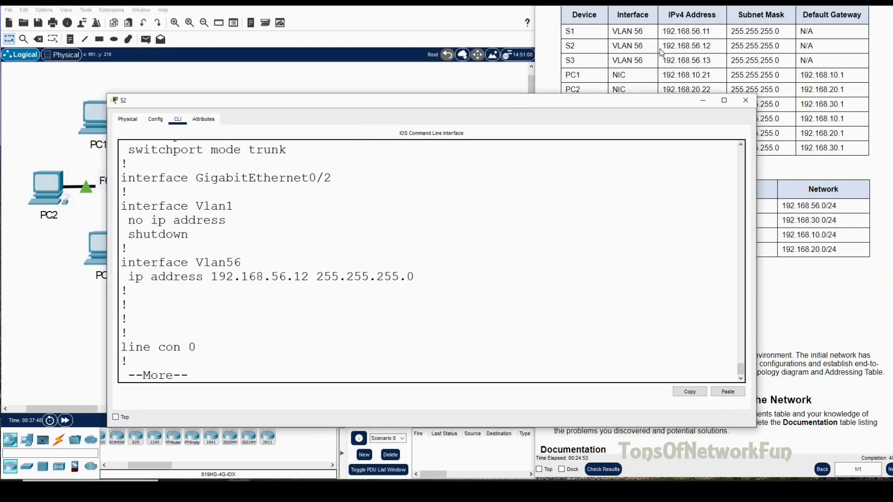
left_click_drag(662, 45, 697, 60)
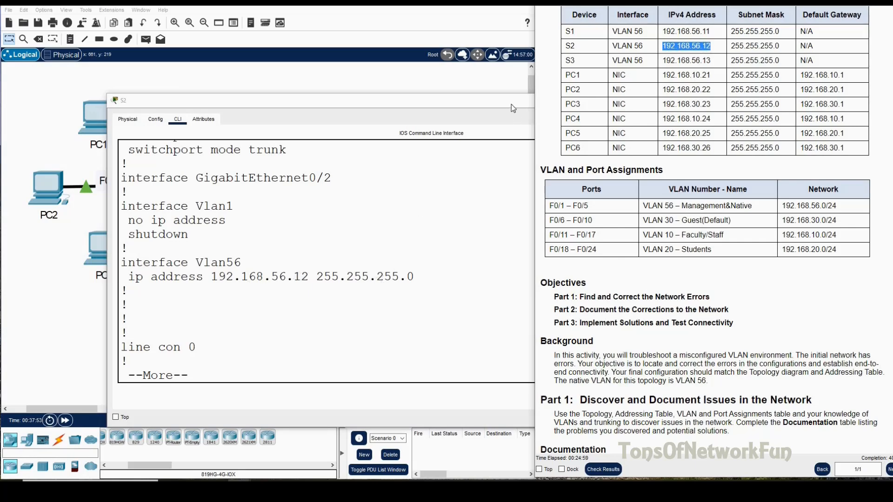
left_click_drag(511, 104, 481, 113)
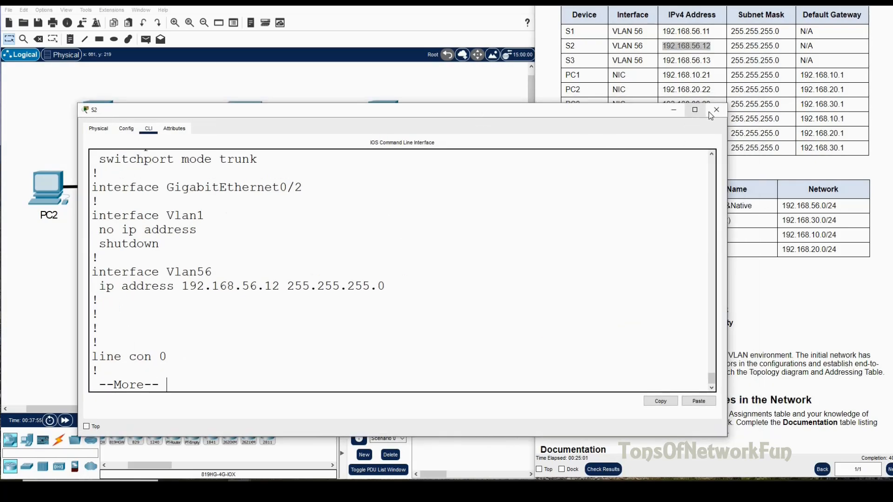
left_click(716, 111)
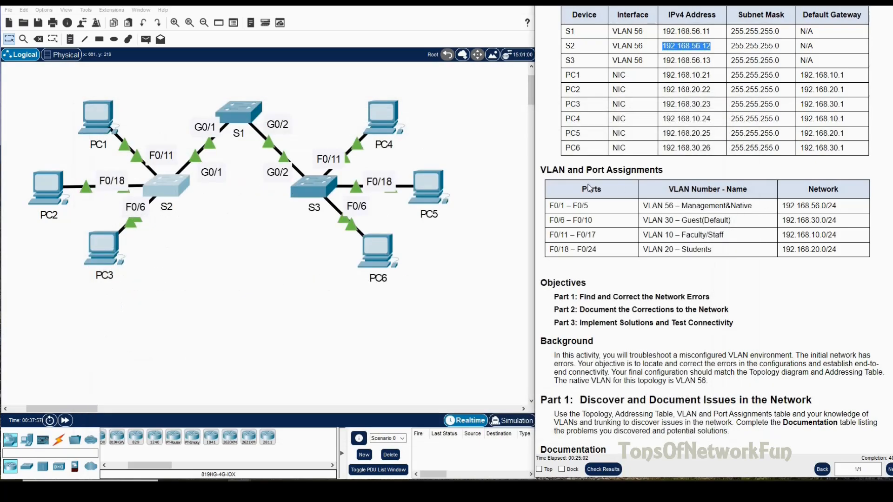
- Open S3's command line, enter privileged mode with en, and show its trunk status with sh int tr
left_click(322, 187)
left_click_drag(435, 90, 295, 64)
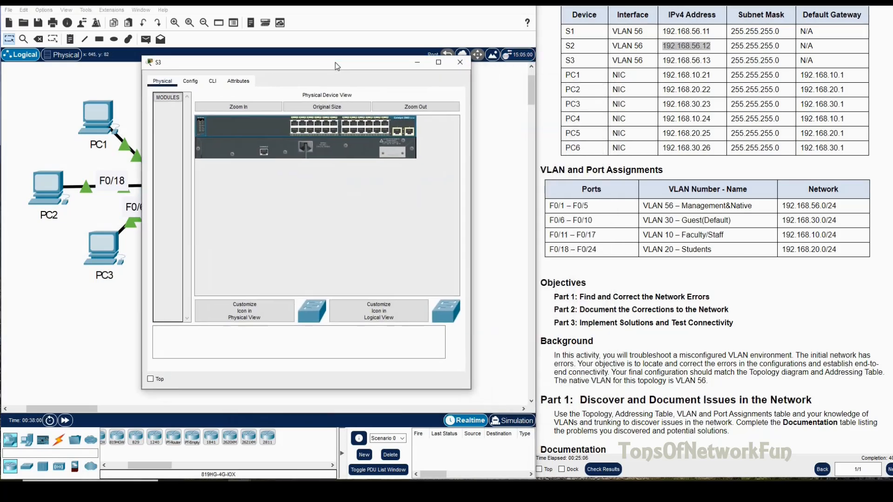
left_click(221, 85)
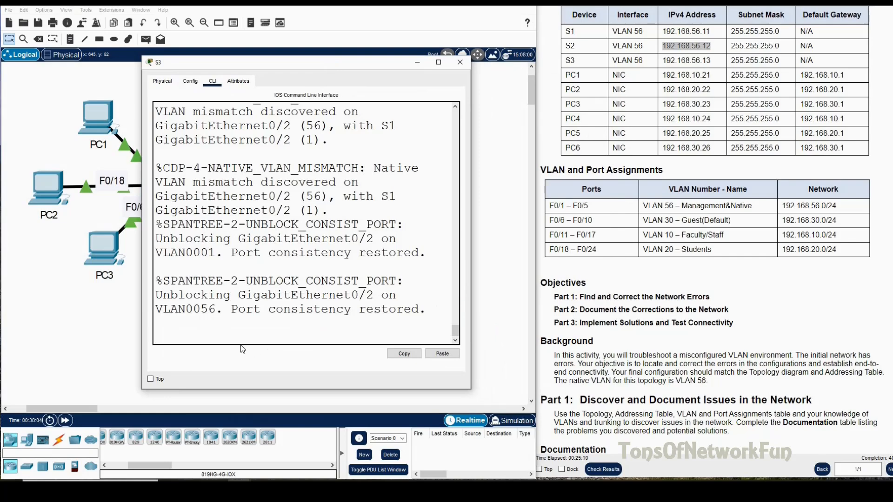
key("Return")
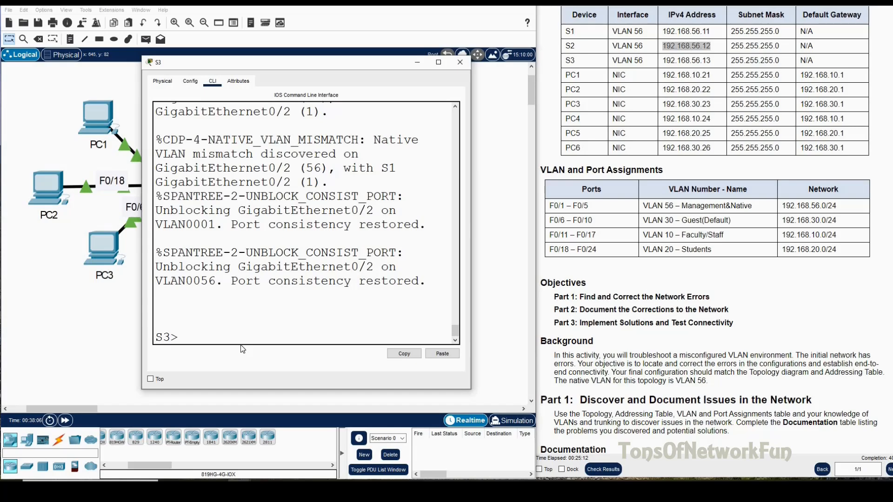
type("en")
key("Return")
type("sh int tr")
key("Return")
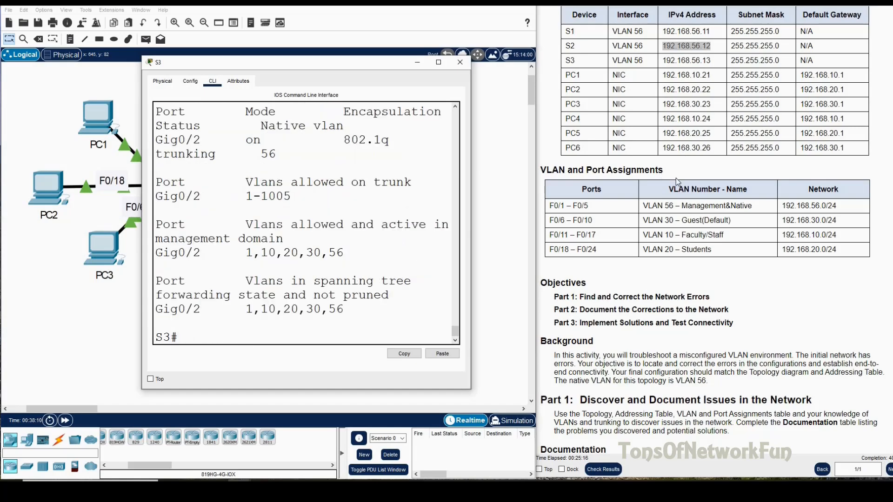
- Widen the S3 window and compare its Gig0/2 trunk report with the topology link to S1
left_click_drag(471, 223, 733, 226)
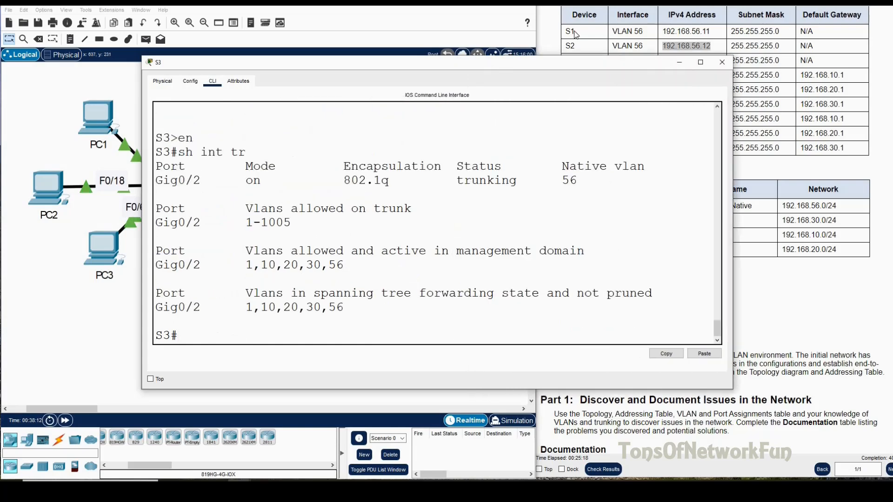
left_click_drag(484, 62, 807, 74)
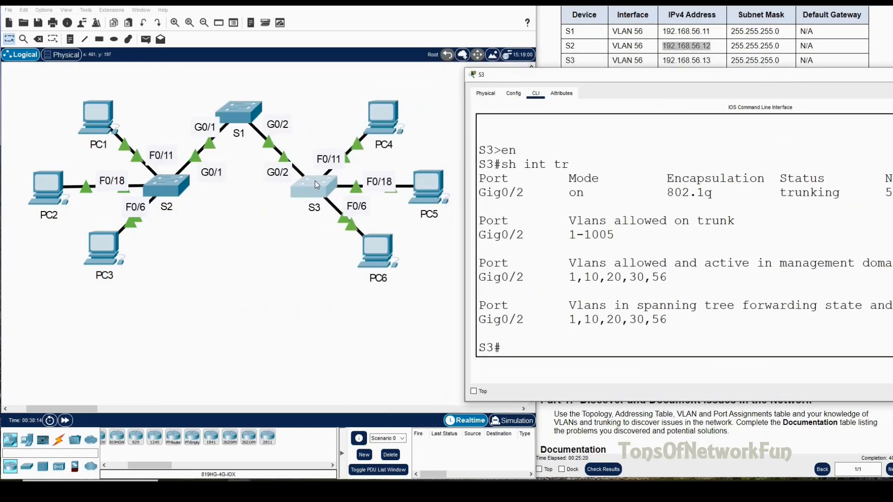
left_click_drag(696, 79, 503, 80)
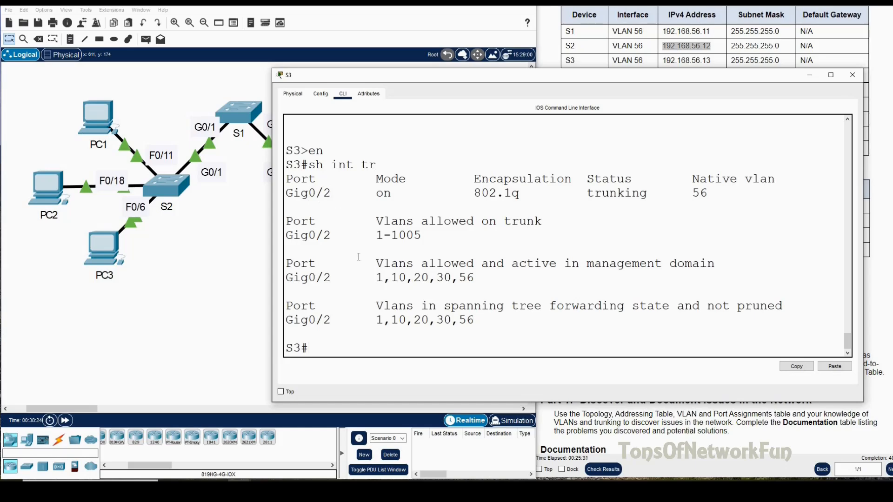
- Try to list S3's interfaces with sh int br and look over the output
type("sh int br")
key("Return")
scroll(364, 294, "up", 3)
scroll(498, 201, "down", 3)
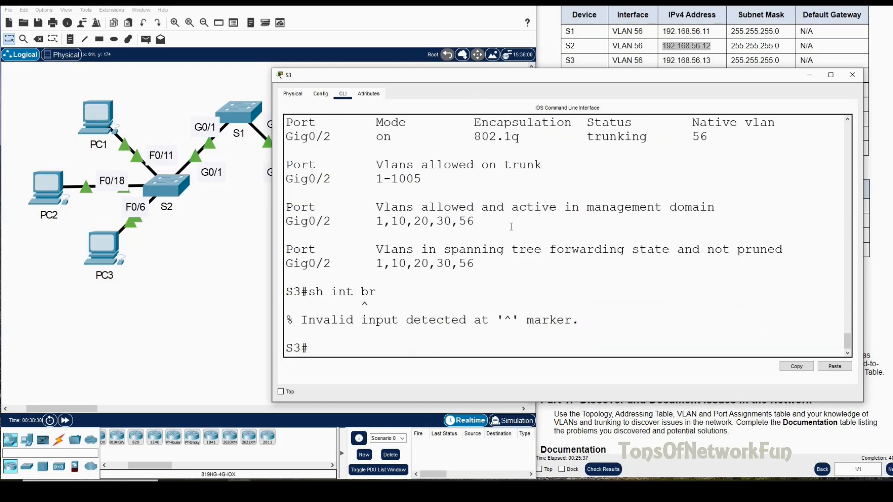
- Re-enter privileged mode on S3 with en and retry listing its interfaces with sh int br
scroll(502, 221, "up", 2)
scroll(507, 242, "down", 2)
scroll(507, 243, "up", 2)
scroll(507, 242, "down", 2)
type("en")
key("Return")
type("sh int")
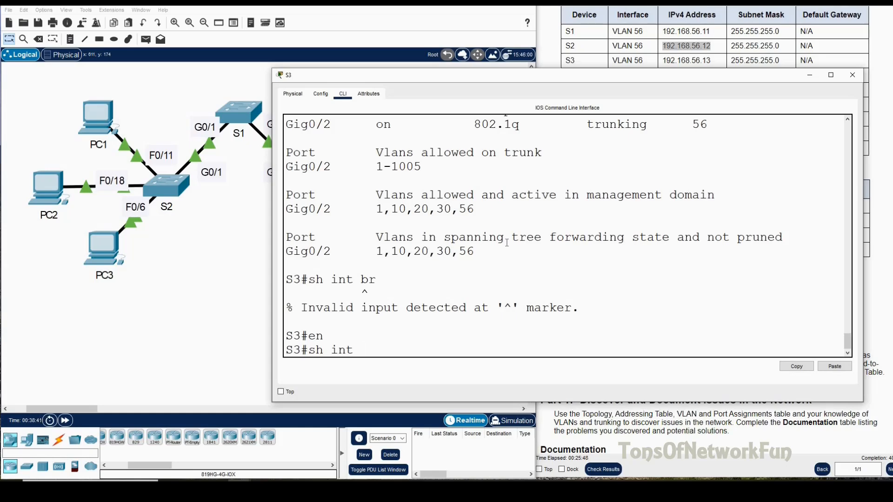
type(" br")
key("Return")
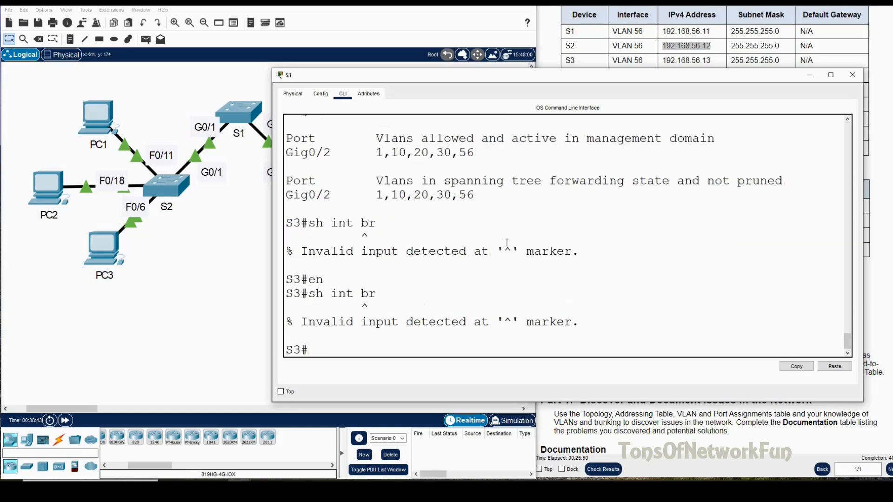
- Enter S3's global configuration mode with conf t and try to list the interfaces using do sh int br
type("do")
key("BackSpace")
type("conf t")
key("Return")
type("do sh int br")
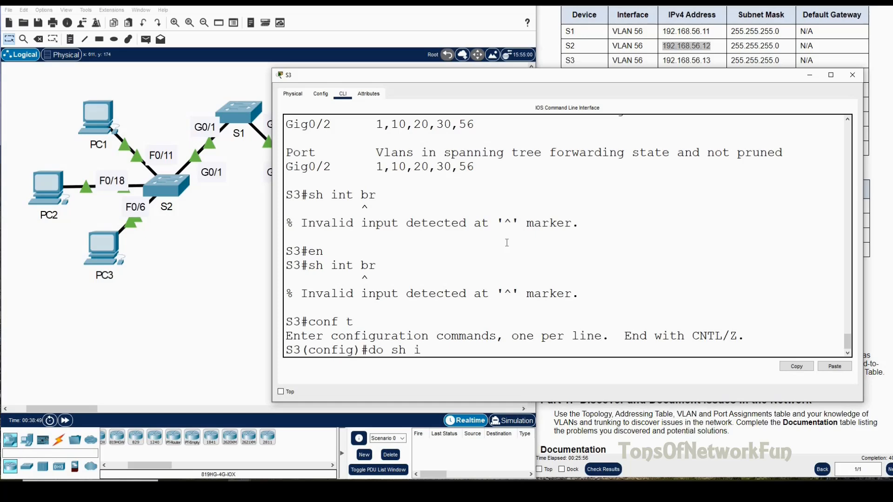
key("Return")
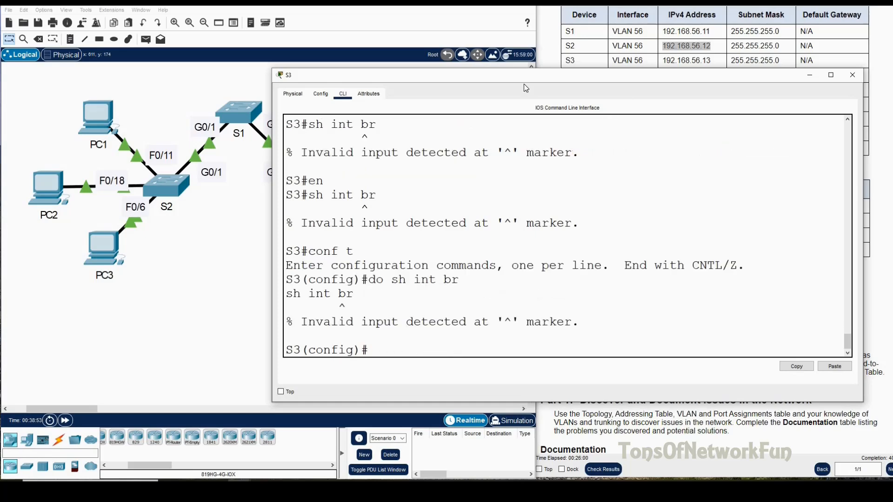
- Show S3's full interface details with do sh int and page through the FastEthernet entries
left_click_drag(523, 78, 381, 57)
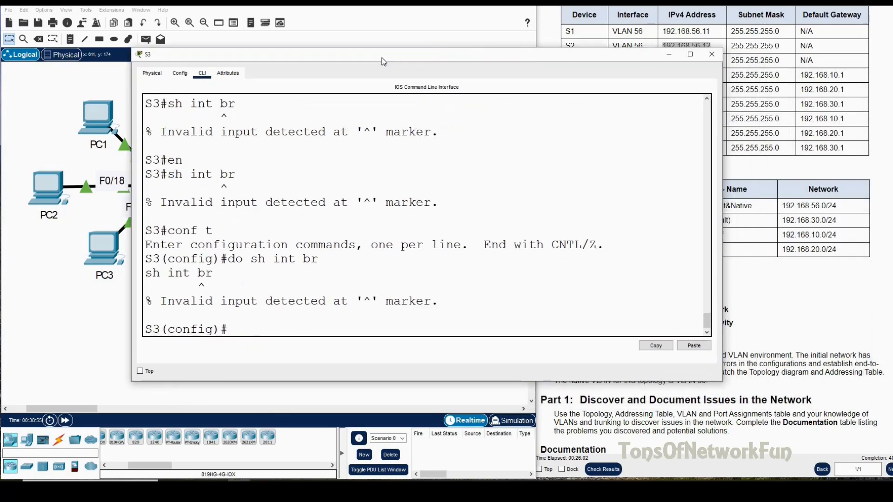
left_click(236, 326)
type("do sh int")
key("Return")
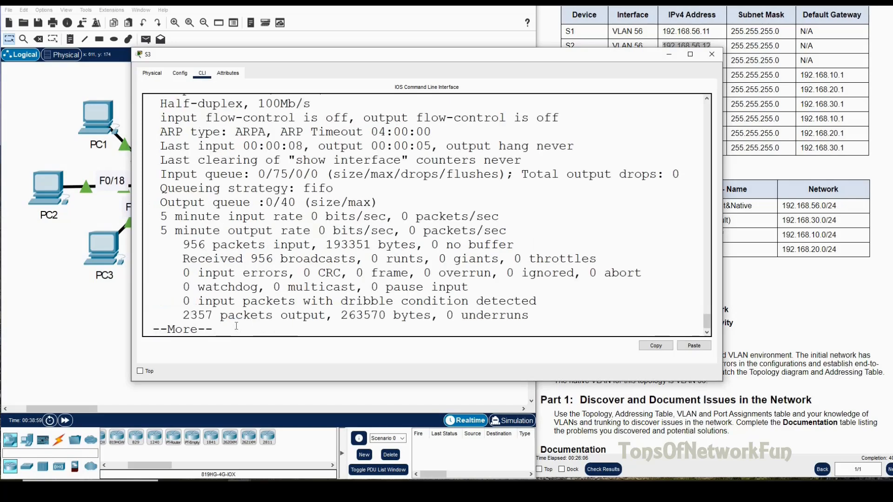
scroll(333, 274, "up", 15)
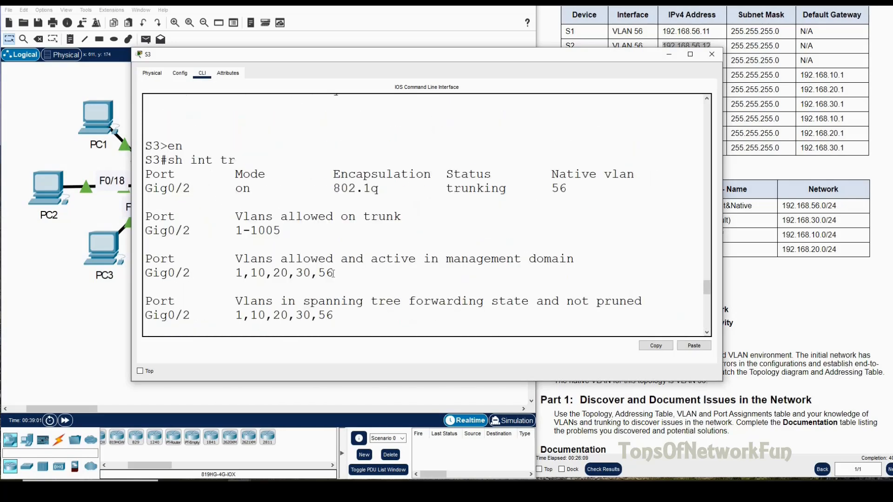
scroll(333, 274, "down", 15)
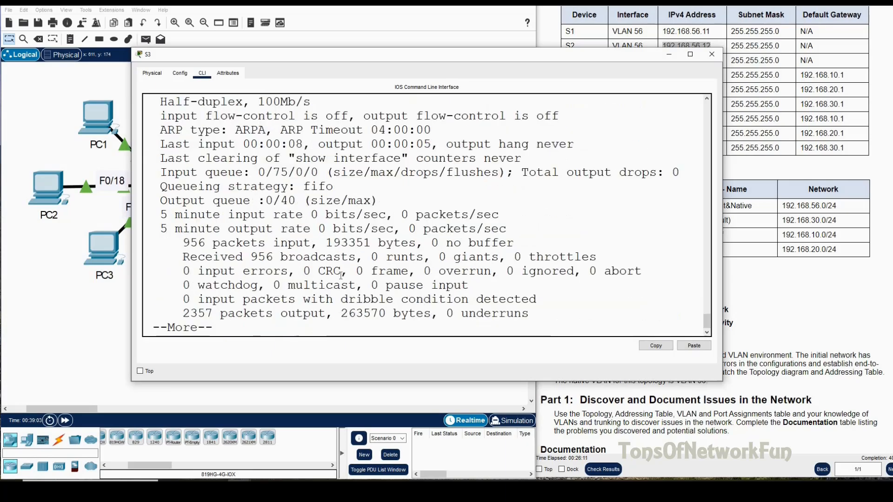
key("space")
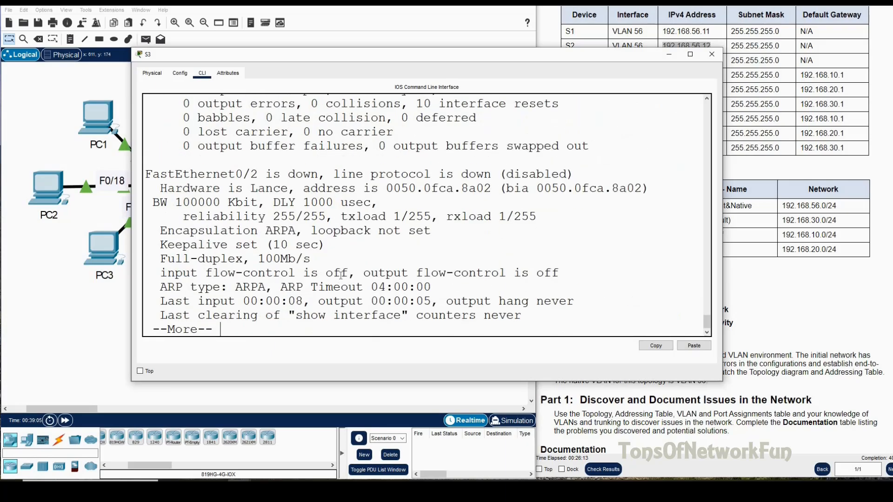
key("space")
key("space")
key("space")
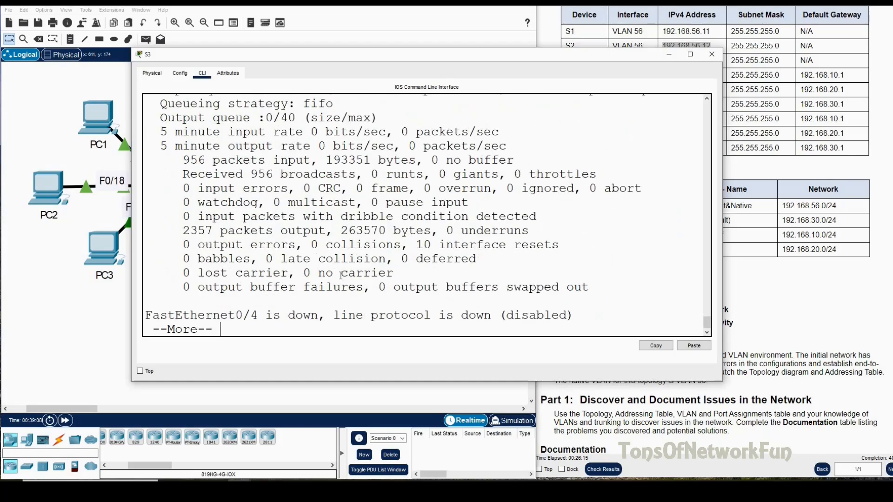
- Leave the interface listing, try do sh int br on S3 once more, and uncover the topology
type("e")
key("BackSpace")
type("do sh")
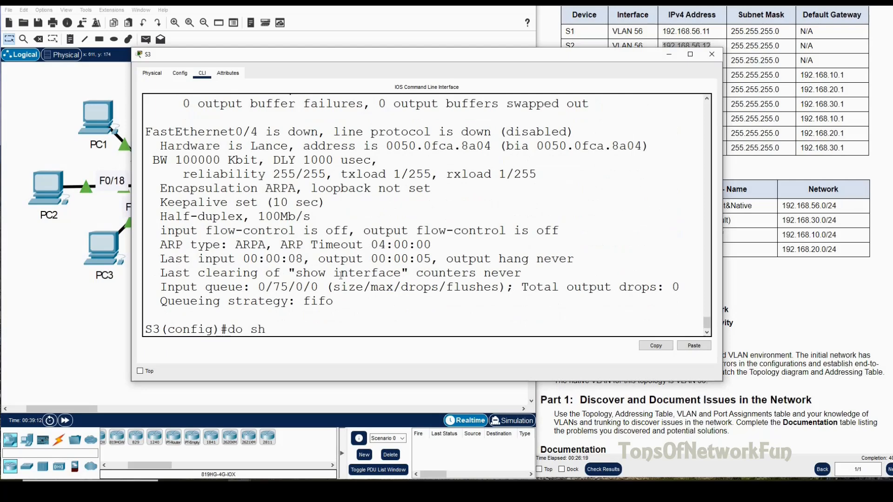
type(" int br")
key("Return")
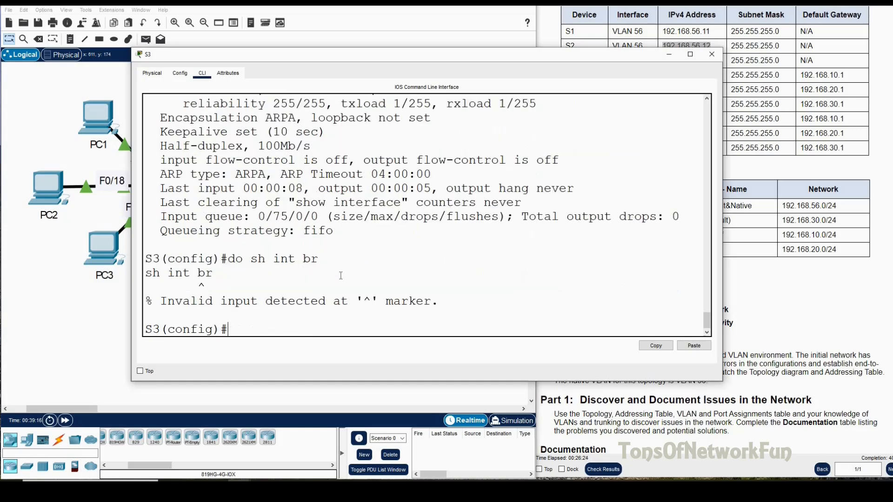
left_click_drag(446, 55, 603, 66)
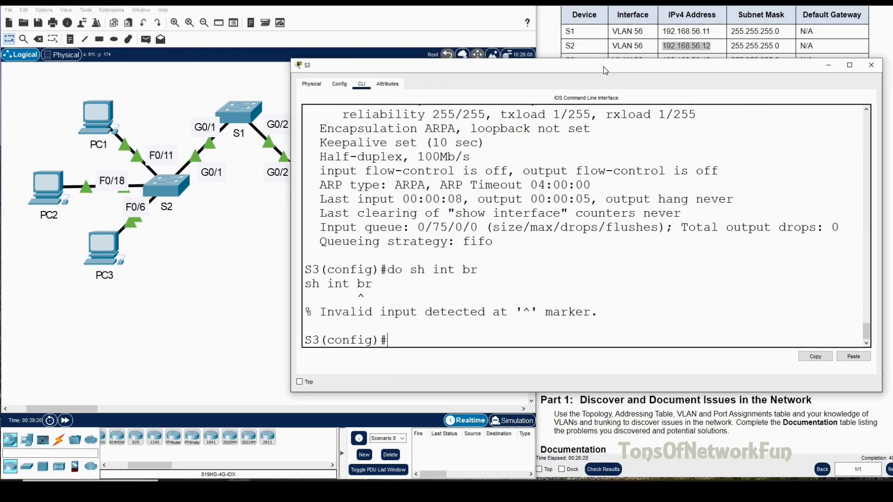
- Open S2's command line and look back through its history for the command that lists VLANs and ports
left_click(160, 180)
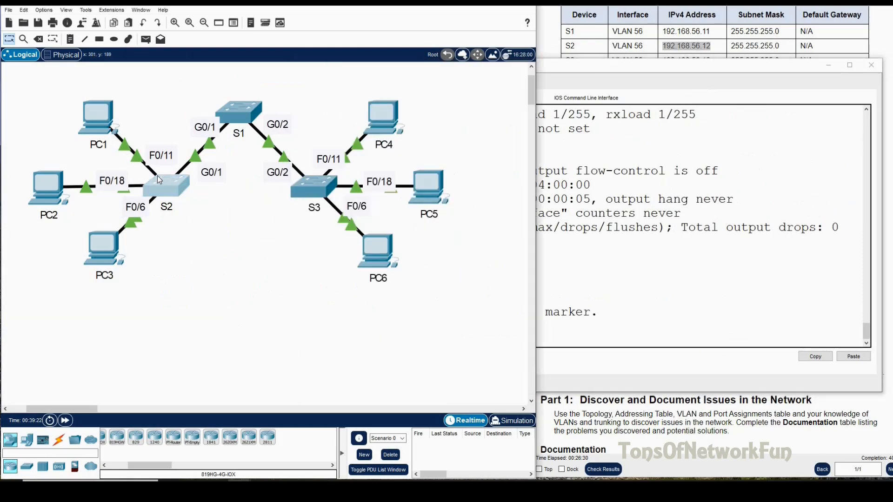
scroll(309, 209, "up", 20)
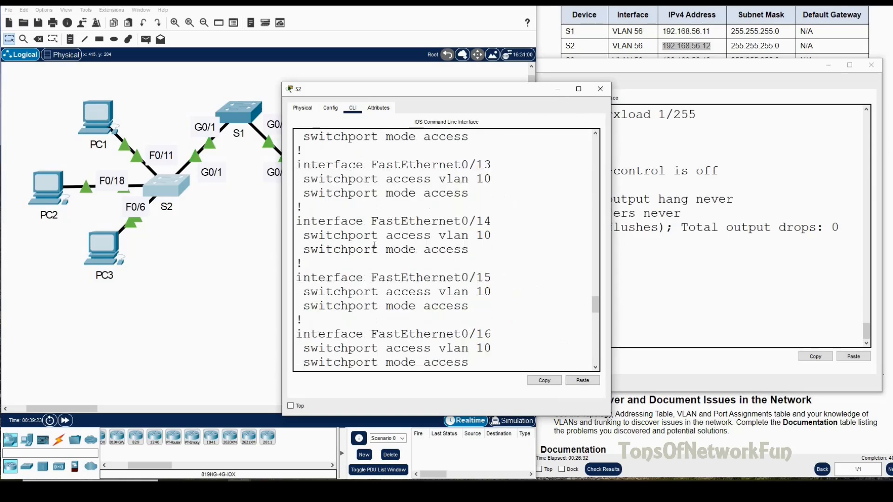
scroll(375, 243, "up", 15)
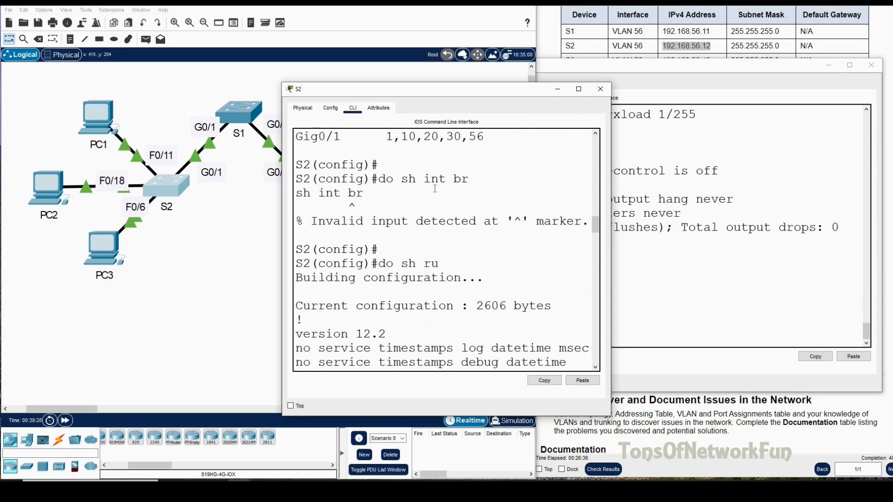
scroll(446, 186, "up", 1)
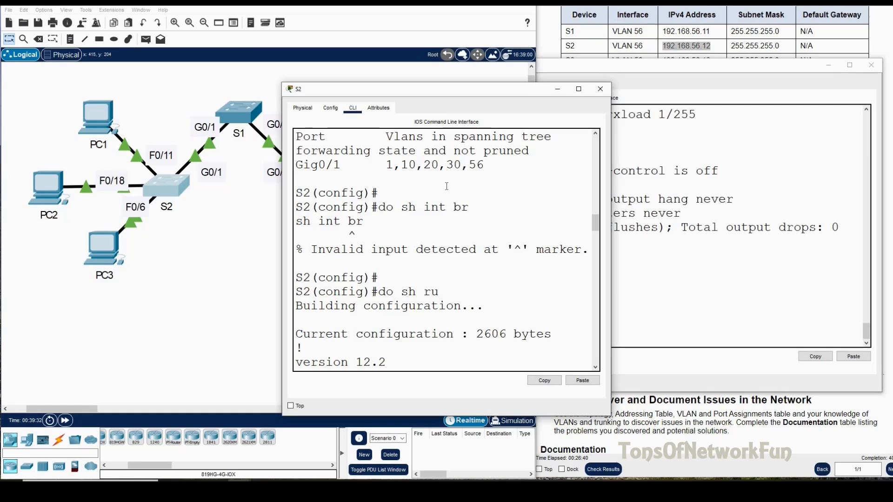
scroll(446, 186, "up", 12)
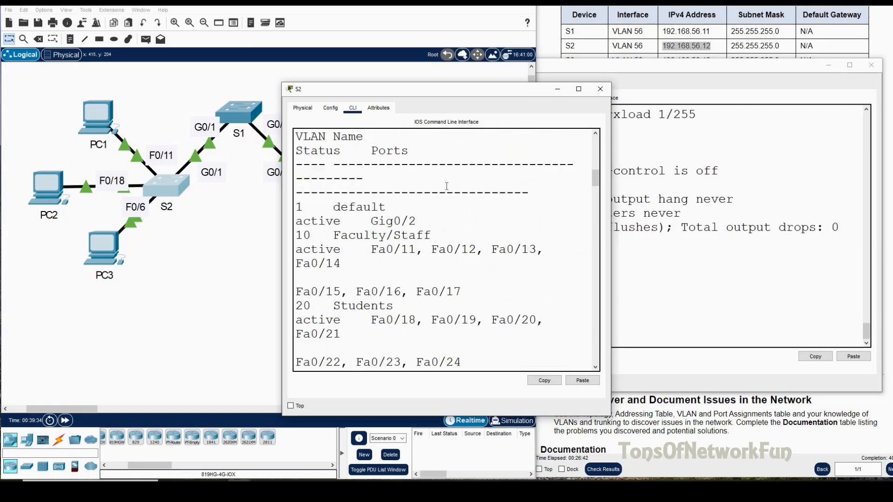
scroll(446, 186, "up", 4)
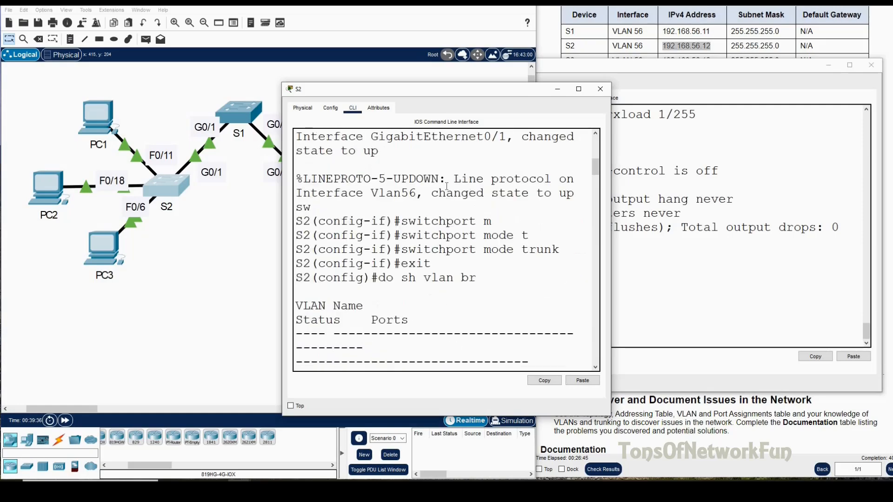
scroll(446, 187, "up", 1)
scroll(447, 187, "down", 6)
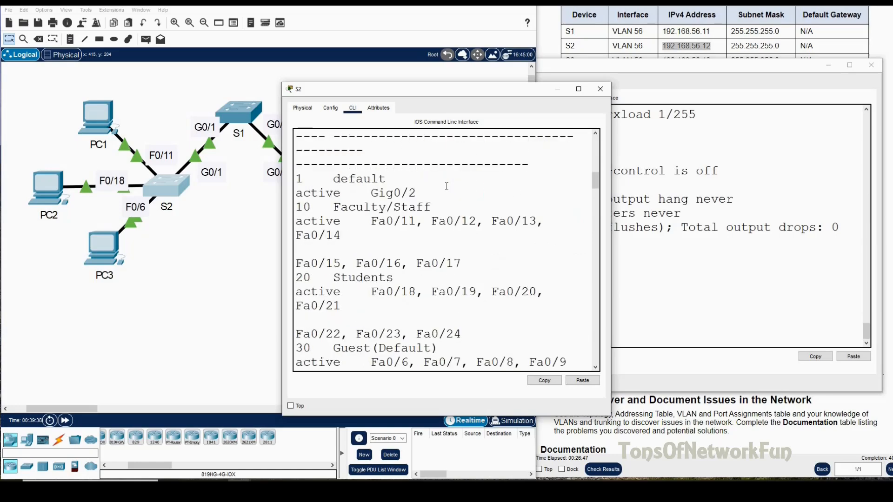
- Return to S3's command line and list its VLANs with do sh vlan br
left_click(262, 187)
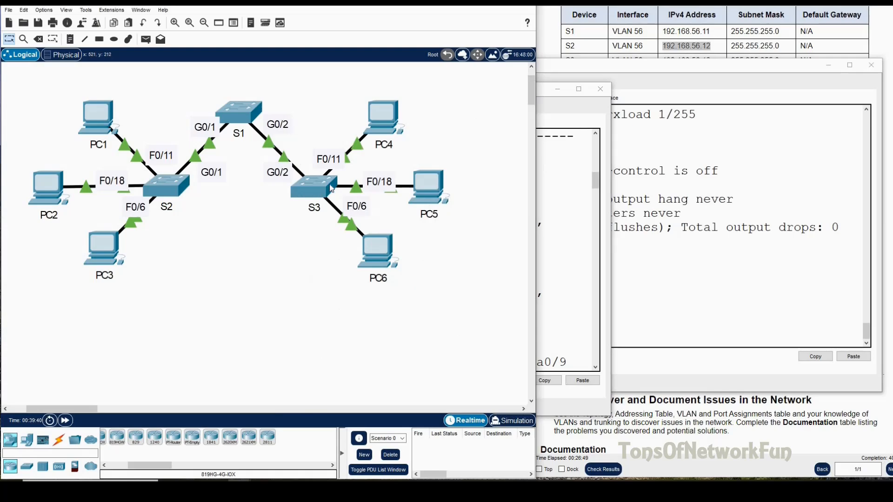
left_click(328, 184)
type("do sh vlan br")
key("Return")
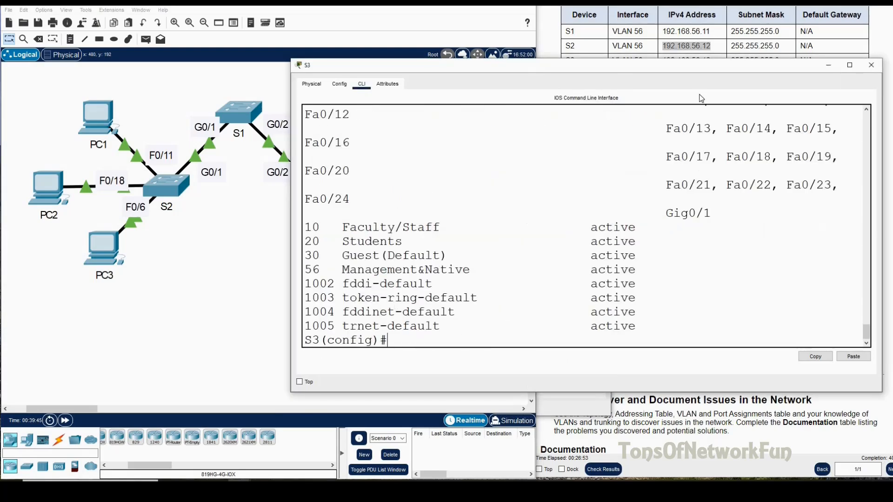
- Close the S2 window and arrange S3's window to compare its VLAN ports with the VLAN and Port Assignments table
left_click_drag(567, 62, 250, 22)
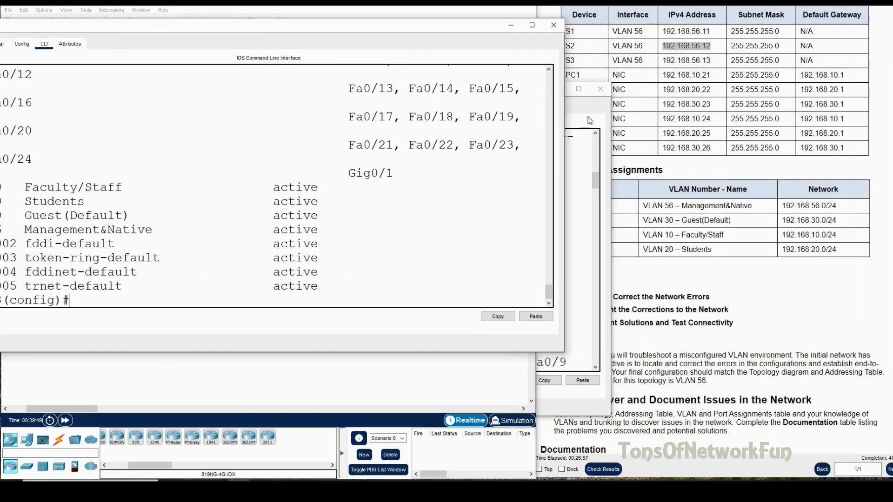
left_click(599, 93)
left_click_drag(399, 32, 262, 33)
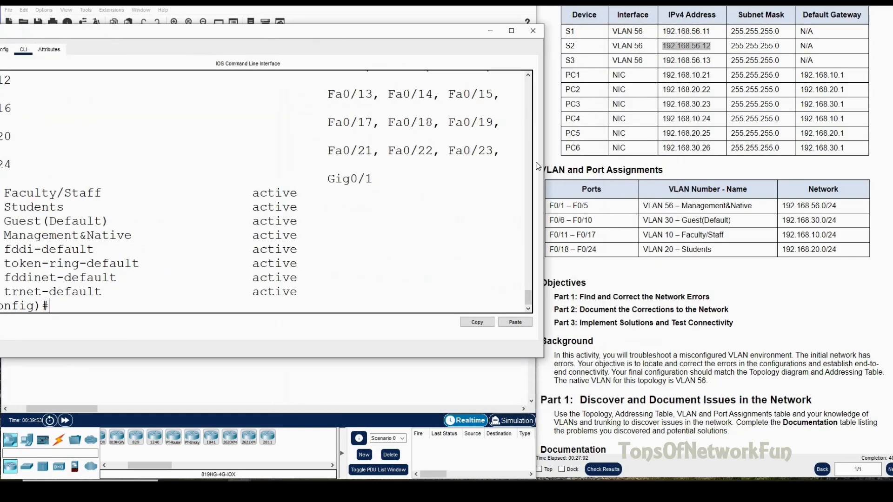
left_click_drag(544, 158, 711, 157)
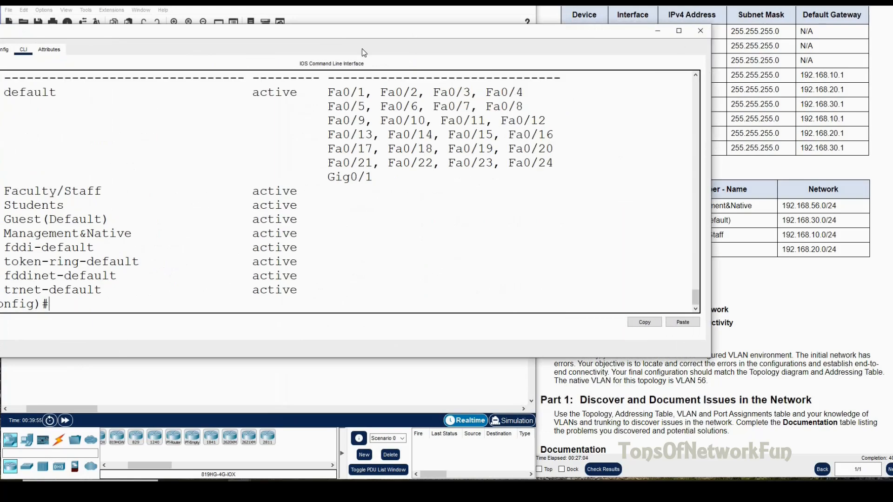
mouse_move(459, 50)
left_mouse_down()
mouse_move(437, 60)
mouse_move(389, 52)
mouse_move(449, 43)
left_mouse_up()
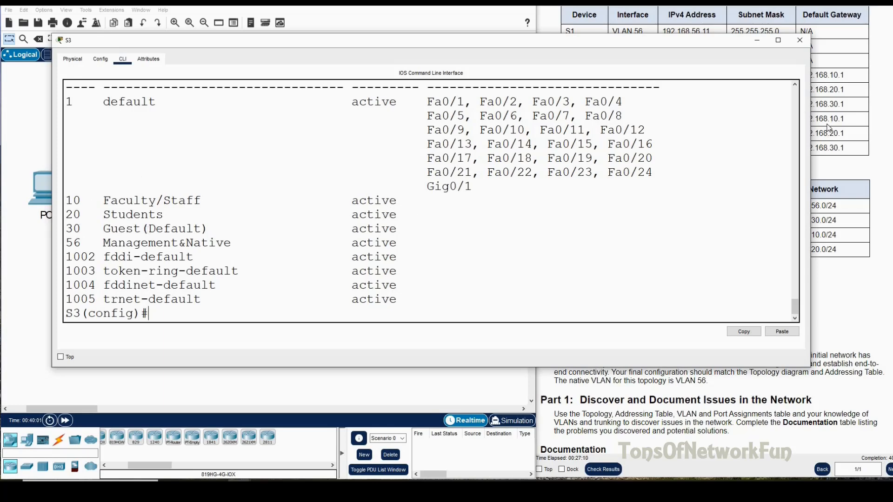
left_click_drag(811, 127, 542, 153)
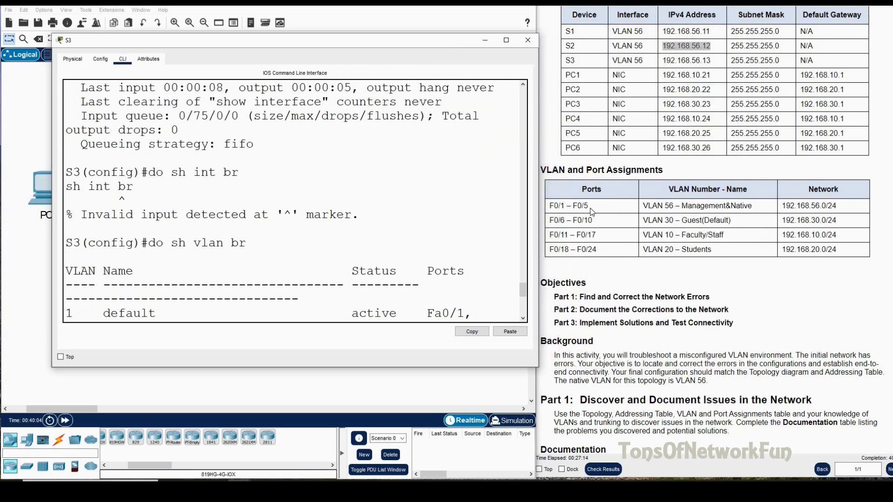
- Select S3's interface range f0/1-5 and set it to switchport mode access
type("e")
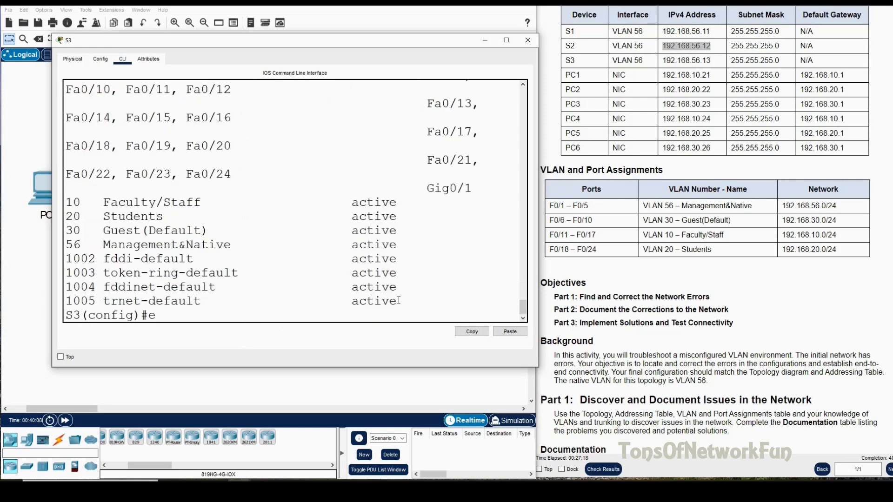
key("BackSpace")
type("int ra")
key("Tab")
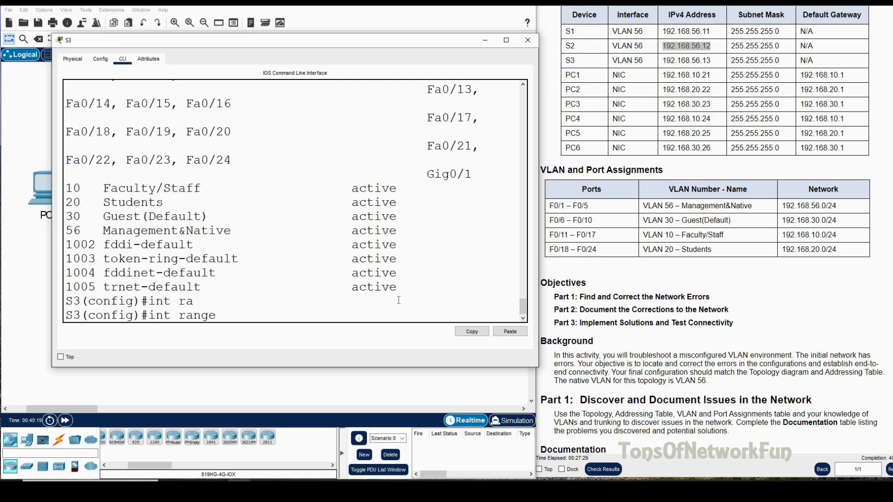
type("f")
type("0/1")
type("-")
type("-5")
key("Return")
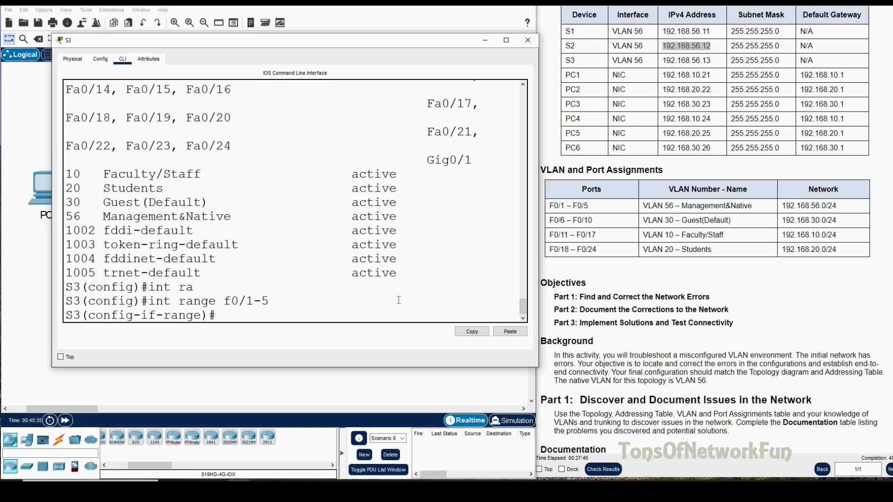
type("swit")
key("Tab")
type("m")
key("Tab")
type("ac")
key("Tab")
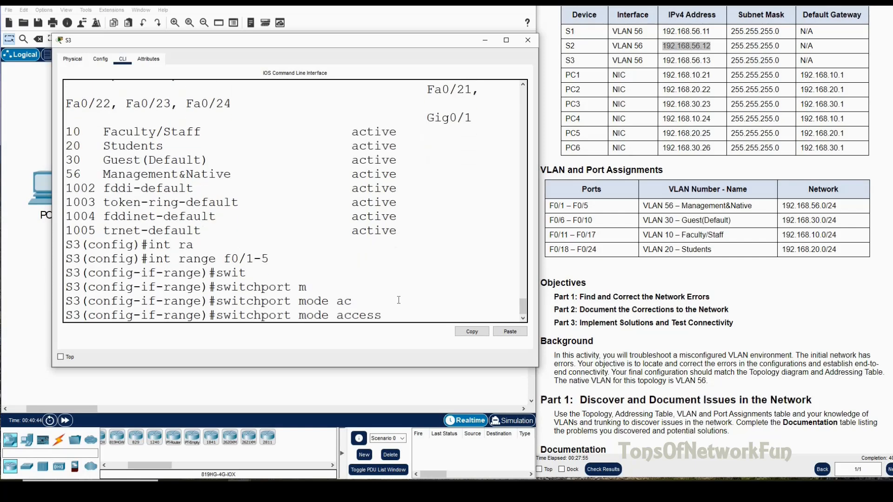
key("Return")
- Assign S3's f0/1-5 interface range to access VLAN 56
type("sw")
key("Tab")
type("ac")
key("Tab")
type("vlan")
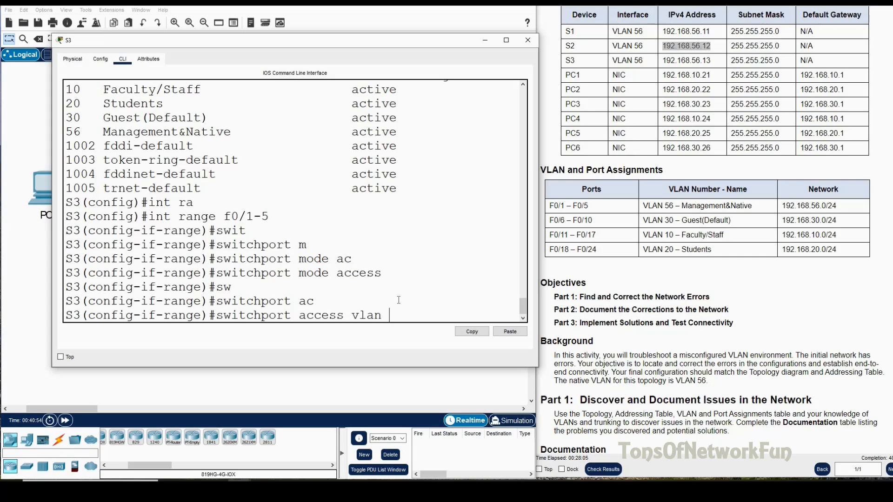
type("56")
key("Return")
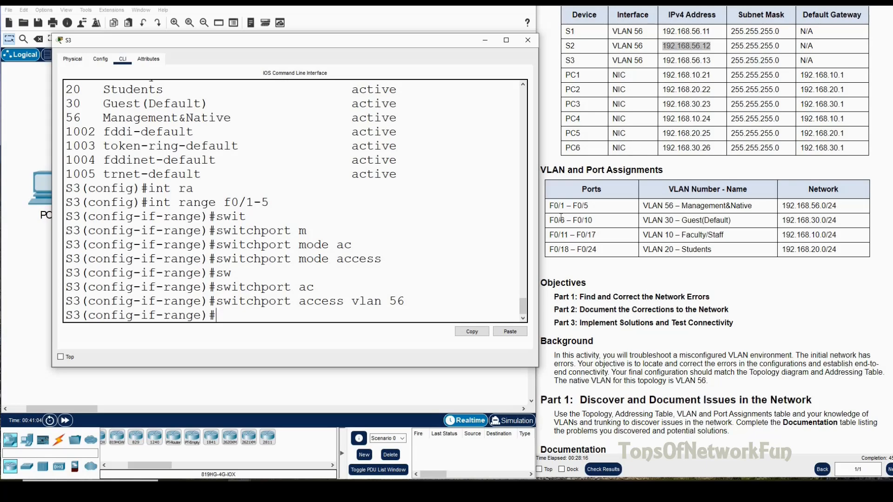
- Leave the f0/1-5 range and select S3's interface range f0/6-10 for configuration
left_click_drag(552, 217, 720, 220)
left_click(303, 310)
type("exit")
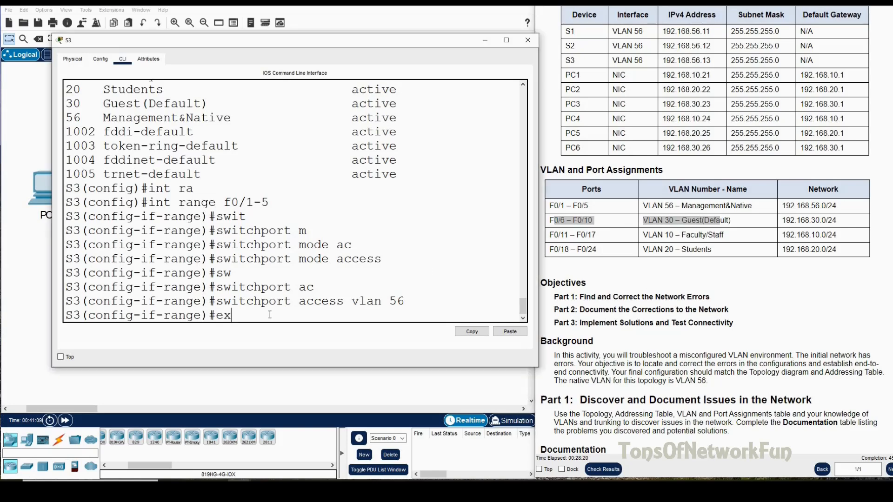
key("Return")
type("int")
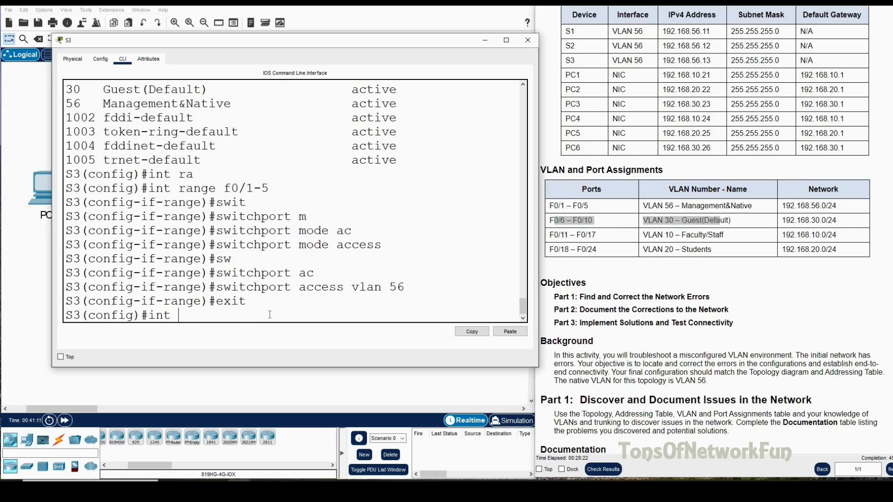
key("BackSpace")
key("BackSpace")
type("t ra")
key("Tab")
type("f0")
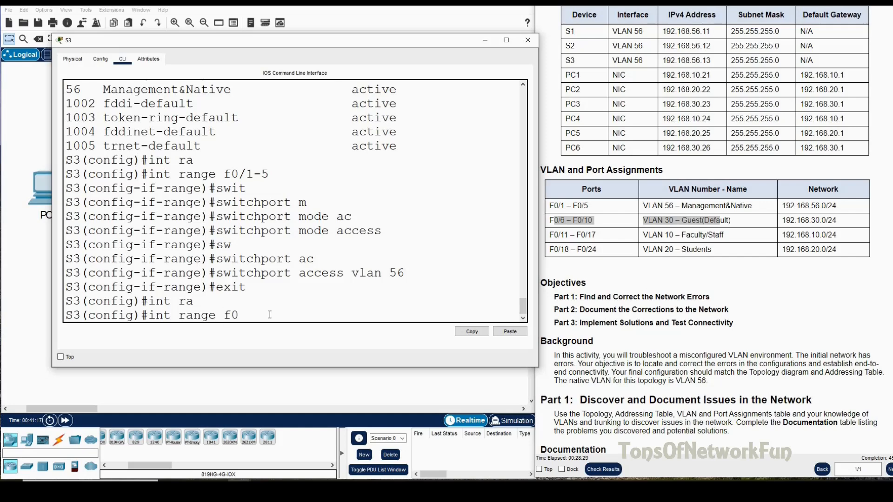
type("/6-10")
key("Return")
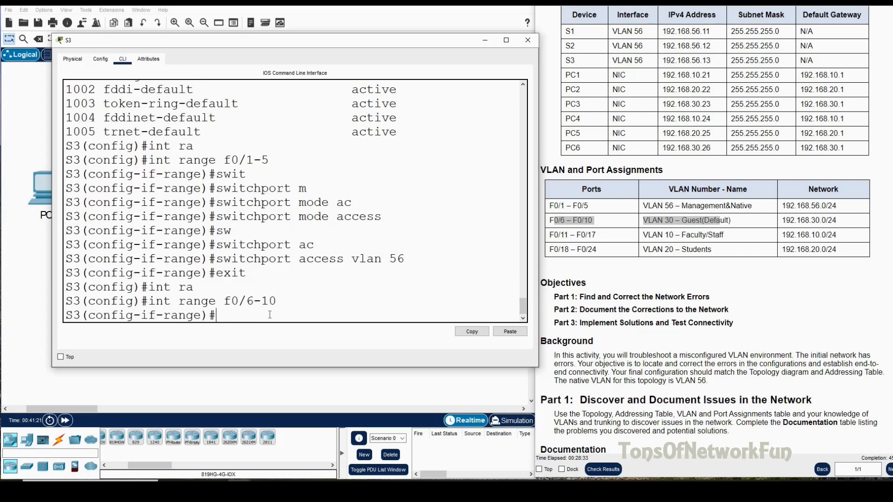
- Set S3's f0/6-10 interface range to switchport mode access
type("sw")
key("Tab")
type("m")
key("Tab")
type("ac")
key("Tab")
key("Return")
- Assign S3's f0/6-10 interface range to access VLAN 30
type("sw")
key("Tab")
type("a")
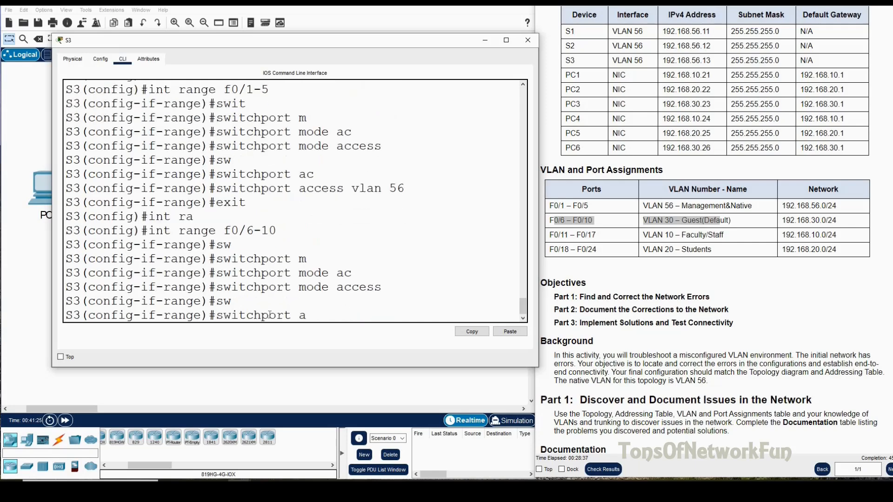
type("c")
key("Tab")
type("vlan")
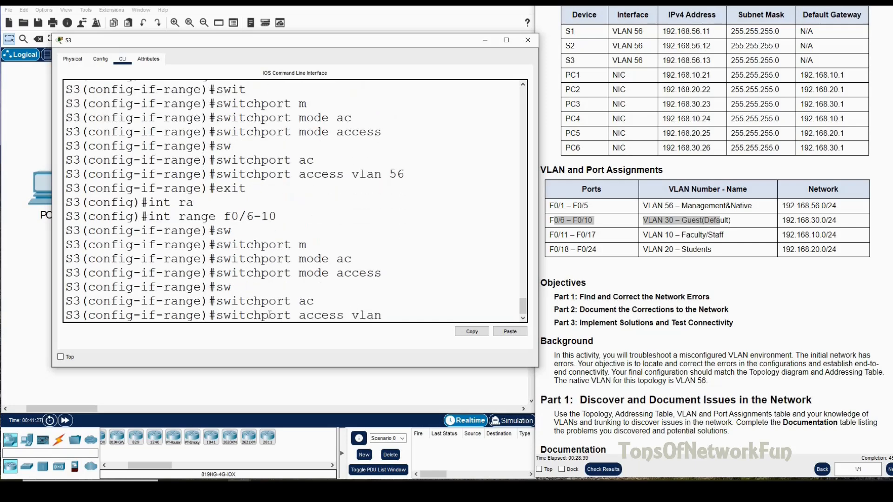
key("BackSpace")
key("BackSpace")
key("BackSpace")
key("BackSpace")
type("a")
key("BackSpace")
type("VLAN 30")
key("Return")
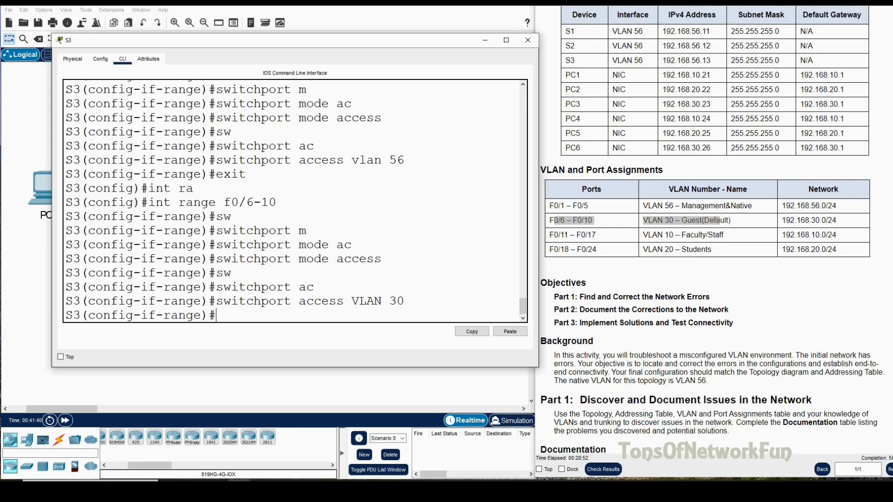
- Mark the VLAN 10 row in the assignments table and select S3's interface range f0/11-17 in global configuration
left_click(626, 237)
left_click_drag(626, 238, 551, 236)
left_click(328, 301)
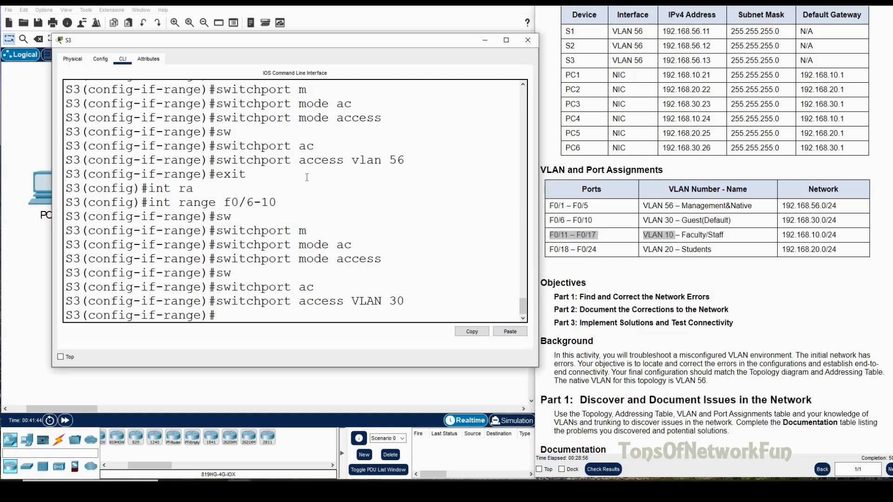
type("EXIT")
key("Return")
type("int r")
key("Tab")
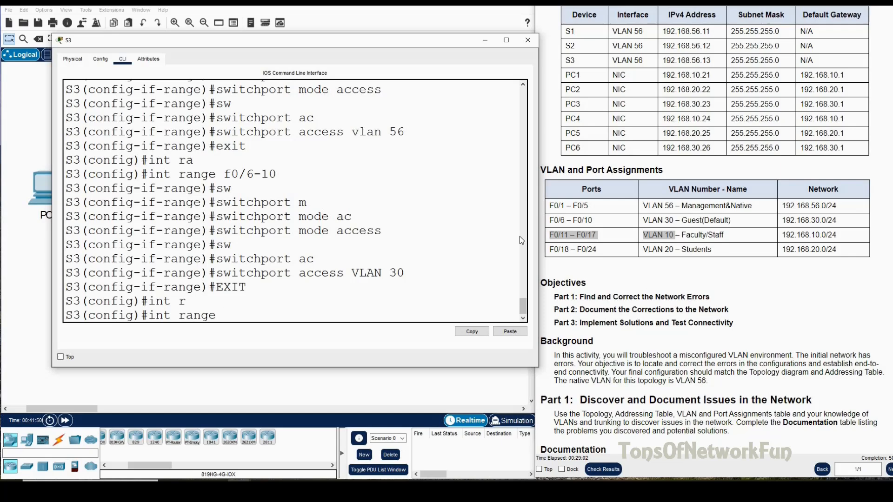
type("f0/11-17")
key("Return")
- Set S3's f0/11-17 interface range to switchport mode access
type("sw")
key("Tab")
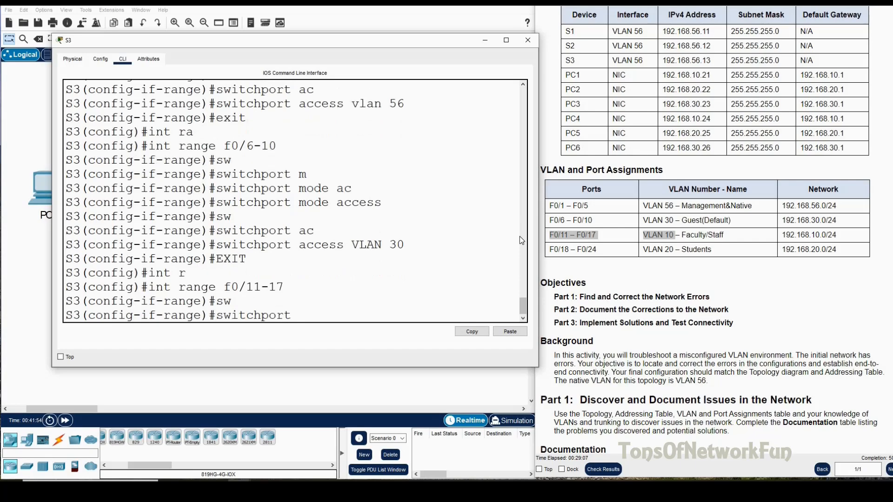
type("m")
key("Tab")
type("ac")
key("Tab")
key("Return")
- Assign S3's f0/11-17 interface range to access VLAN 10
type("sw")
key("Tab")
type("ac")
key("Tab")
type("VLAN 10")
key("Return")
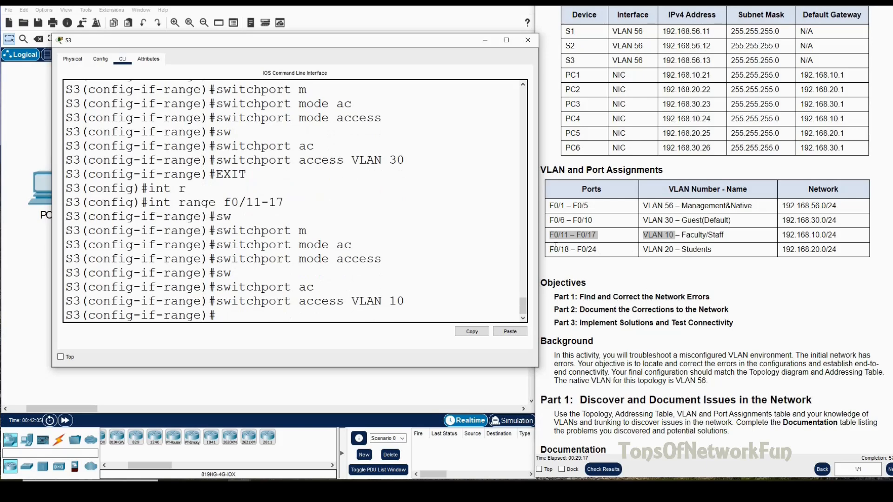
- Mark the VLAN 20 – Students row in the assignments table and select S3's interface range f0/18-24
left_click_drag(551, 250, 711, 250)
left_click(279, 311)
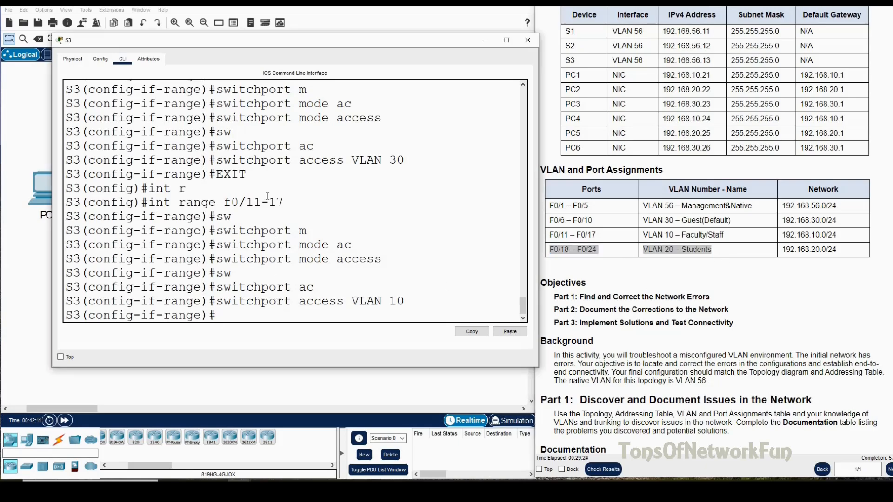
type("exit")
key("Return")
type("int r")
key("Tab")
type("f")
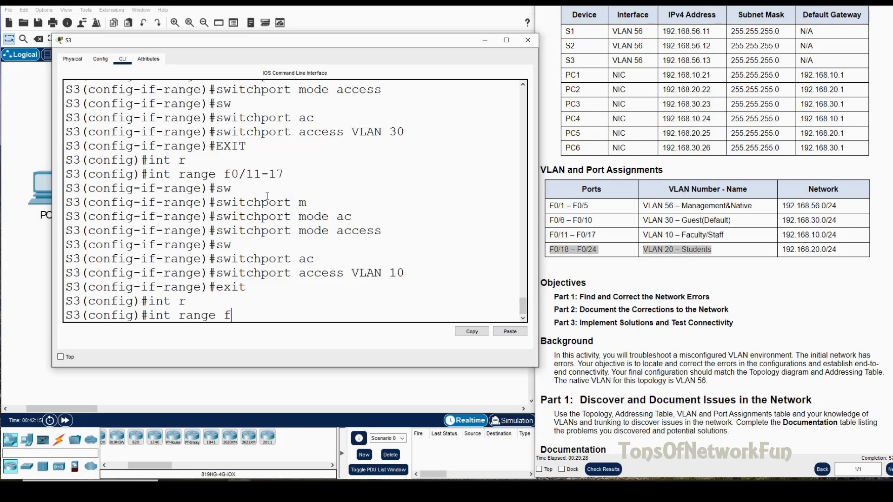
type("0/18-24")
key("Return")
- Set S3's f0/18-24 interface range to switchport mode access
type("sw")
key("Tab")
type("m")
key("Tab")
type("ac")
key("Tab")
key("Return")
- Assign S3's f0/18-24 interface range to access VLAN 20
type("sw")
key("Tab")
type("ac")
key("Tab")
type("VLAN 20")
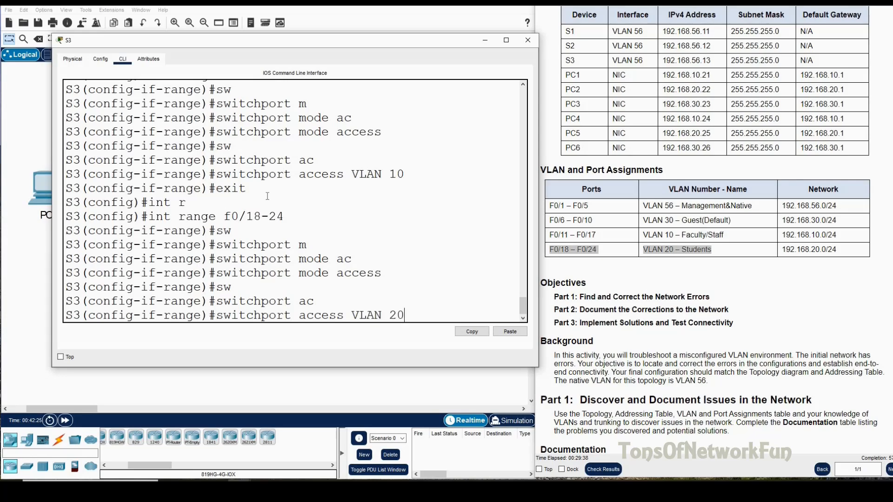
key("Return")
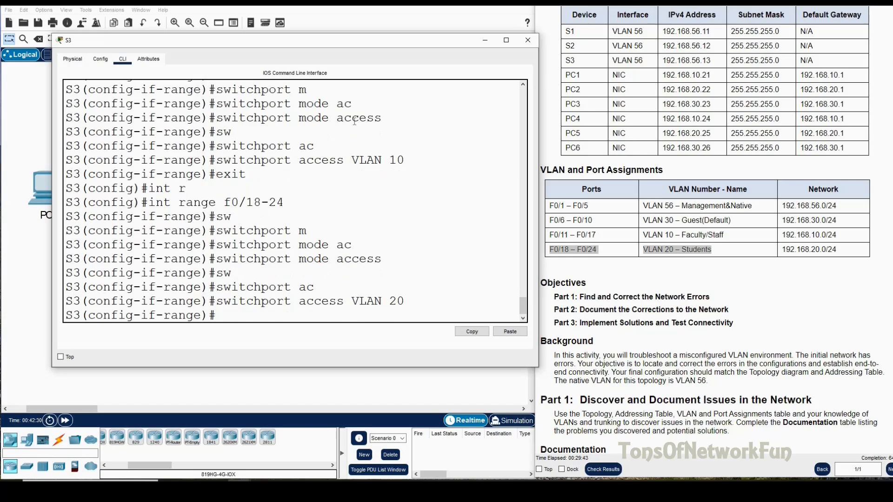
- Exit the interface range on S3 and display its trunk interfaces with DO SH INT TR
left_click_drag(342, 45, 381, 63)
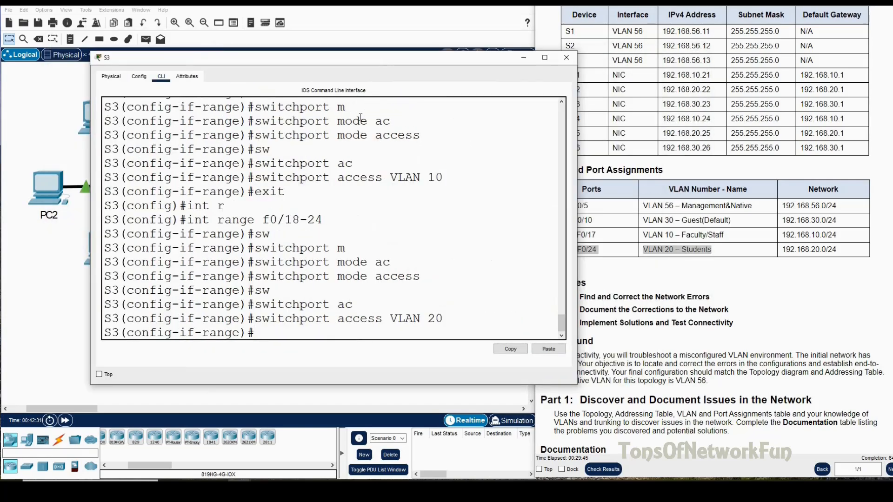
type("EXIT")
key("Return")
type("D")
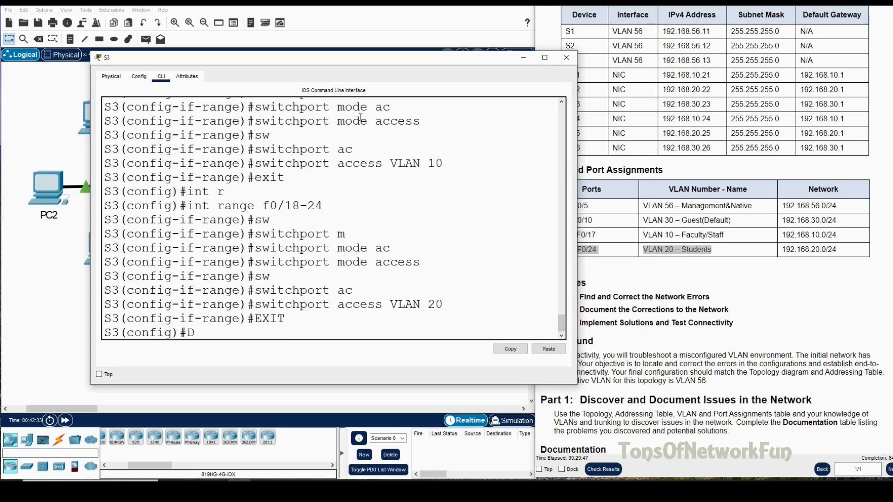
type("O SH INT TR")
key("Return")
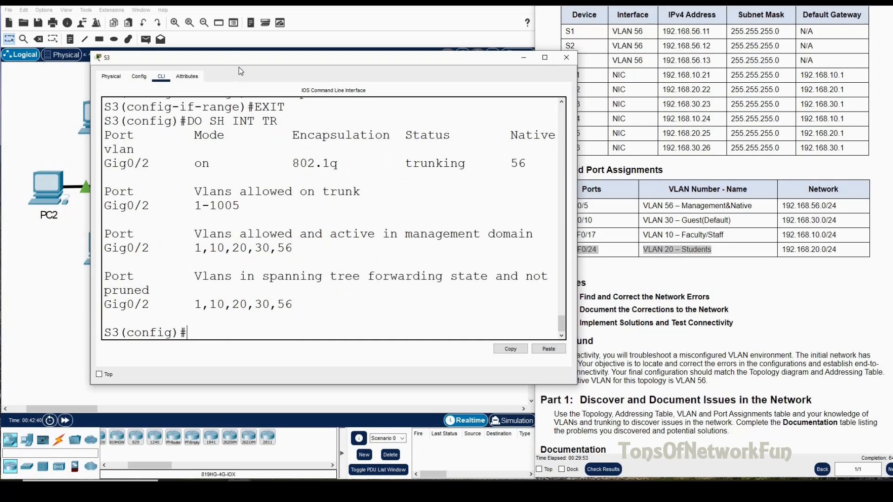
- Move S3's window aside to check its trunk output against the link states in the topology
left_click_drag(242, 60, 677, 110)
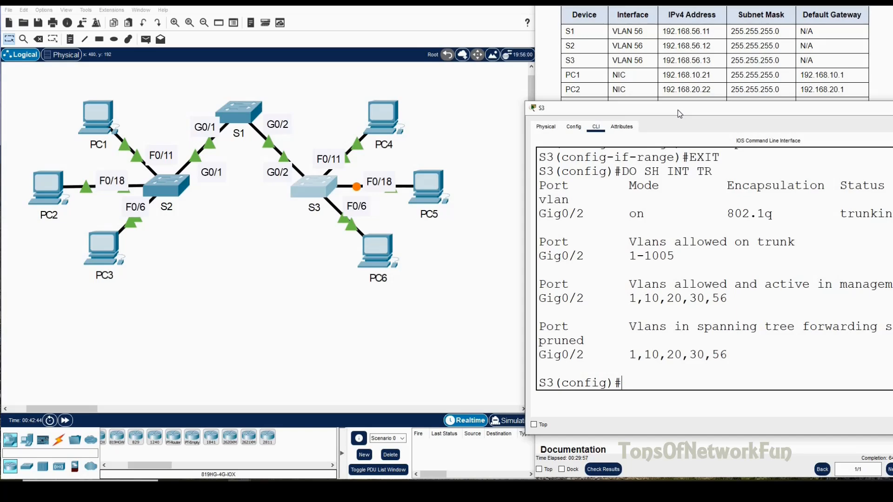
left_click_drag(677, 110, 458, 107)
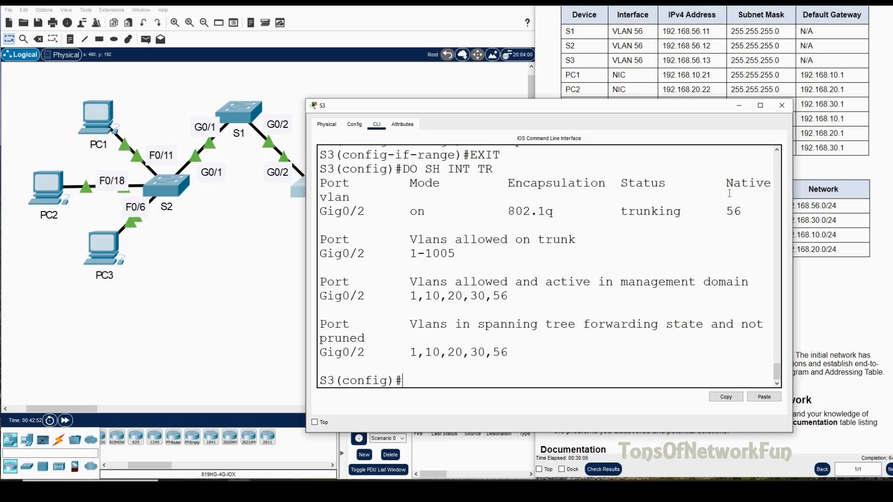
left_click_drag(498, 111, 676, 119)
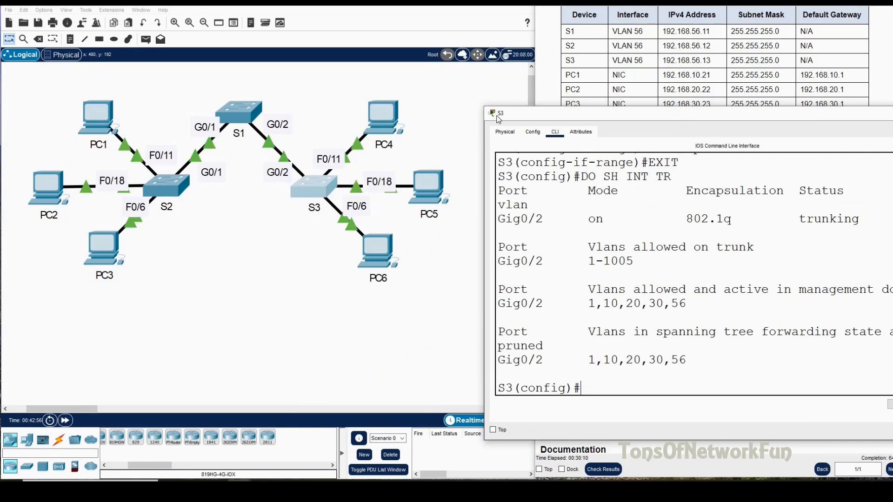
left_click_drag(498, 119, 428, 107)
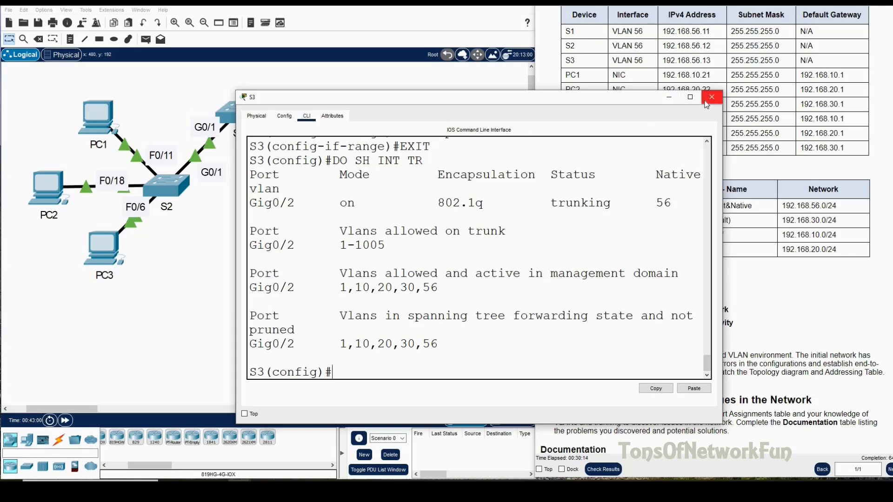
- List S3's VLANs with do sh vlan br and widen its window so the port lists fit beside each VLAN
scroll(529, 259, "up", 1)
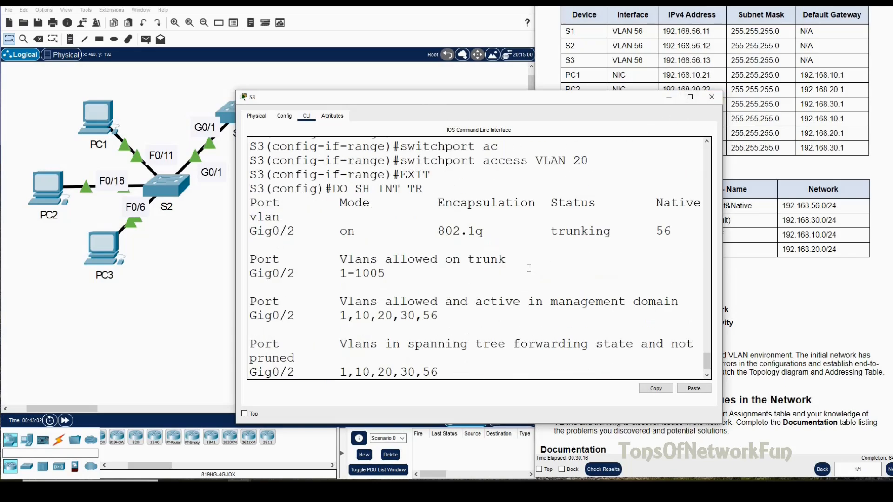
type("do sh vlan br")
key("Return")
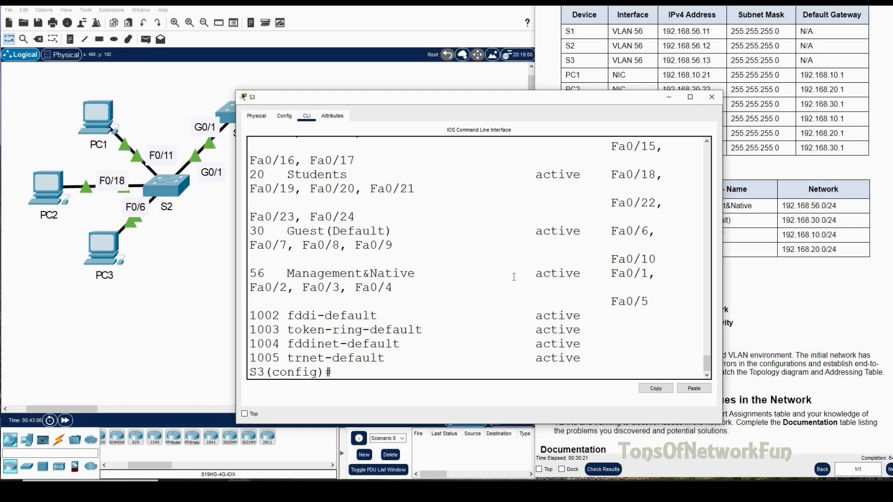
scroll(584, 196, "up", 4)
left_click_drag(512, 96, 306, 30)
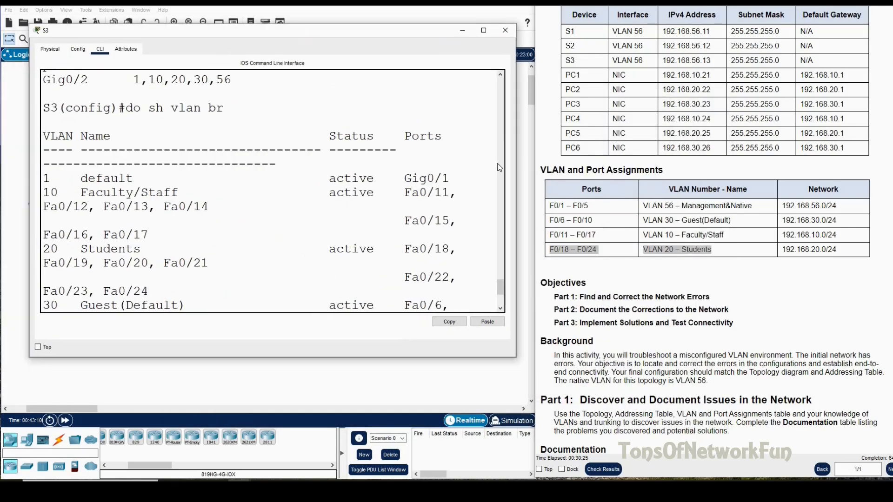
left_click_drag(515, 156, 564, 155)
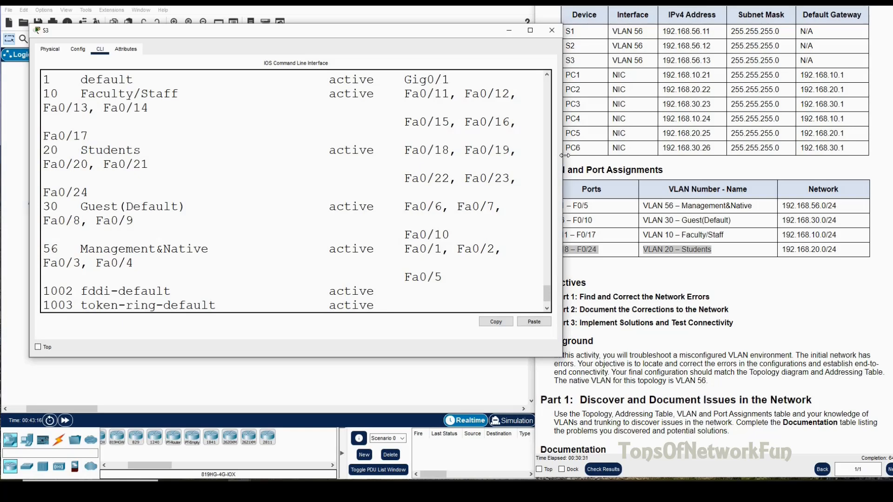
left_click_drag(564, 156, 546, 156)
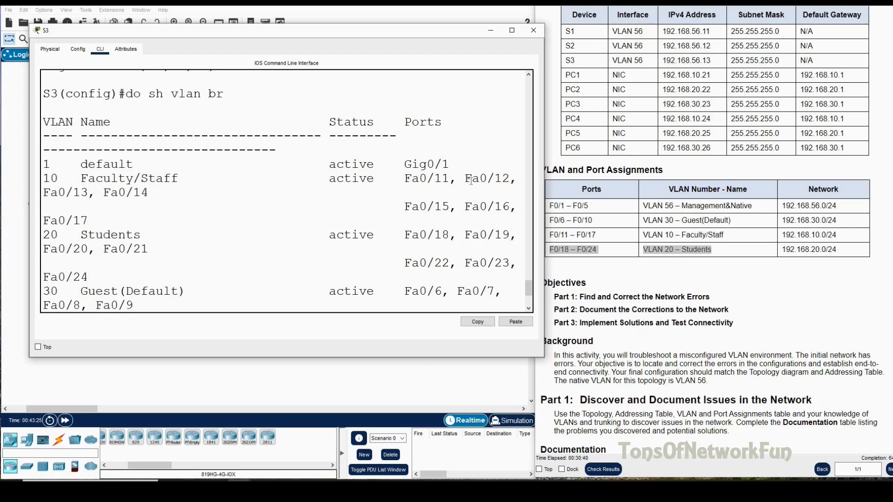
left_click_drag(544, 185, 668, 188)
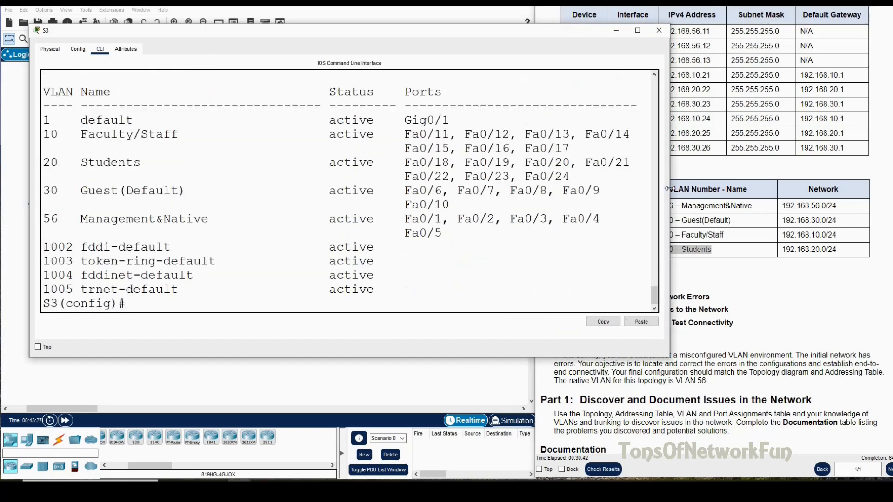
- Compare the ports listed under S3's VLANs 10, 20, 30 and 56 with the VLAN and Port Assignments table
scroll(564, 185, "up", 2)
scroll(564, 185, "down", 1)
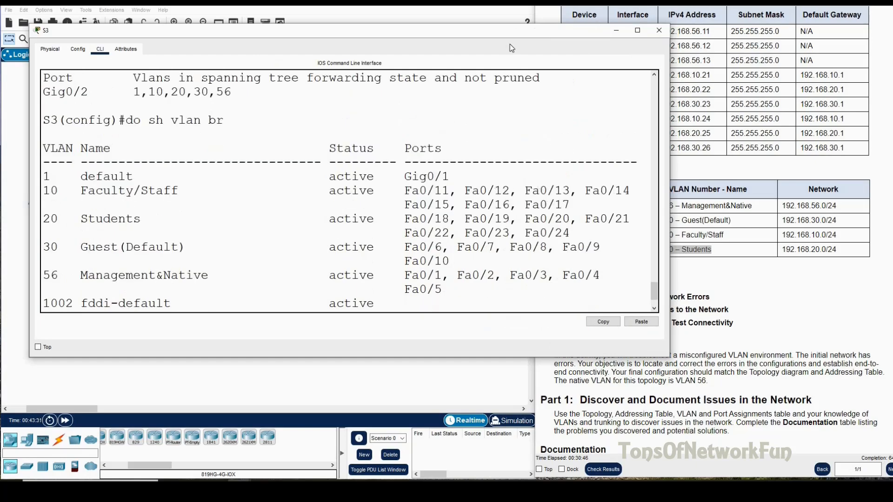
left_click_drag(510, 33, 339, 50)
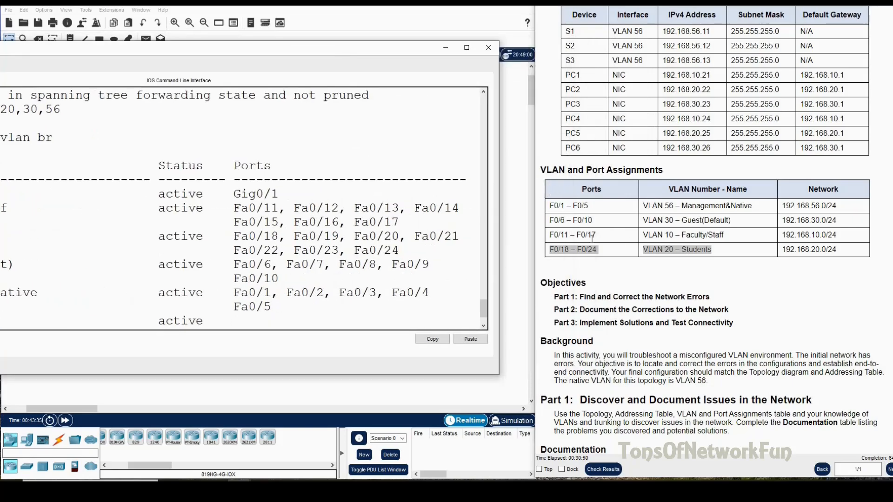
left_click_drag(296, 51, 512, 48)
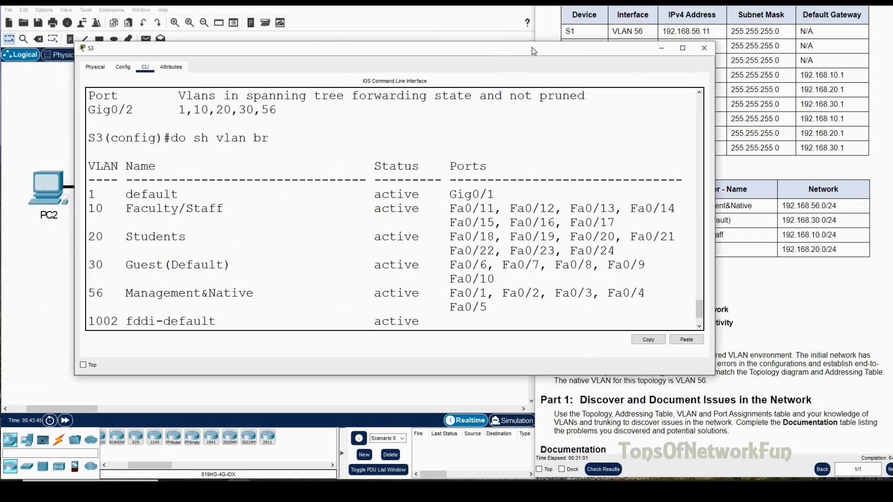
left_click_drag(529, 54, 319, 30)
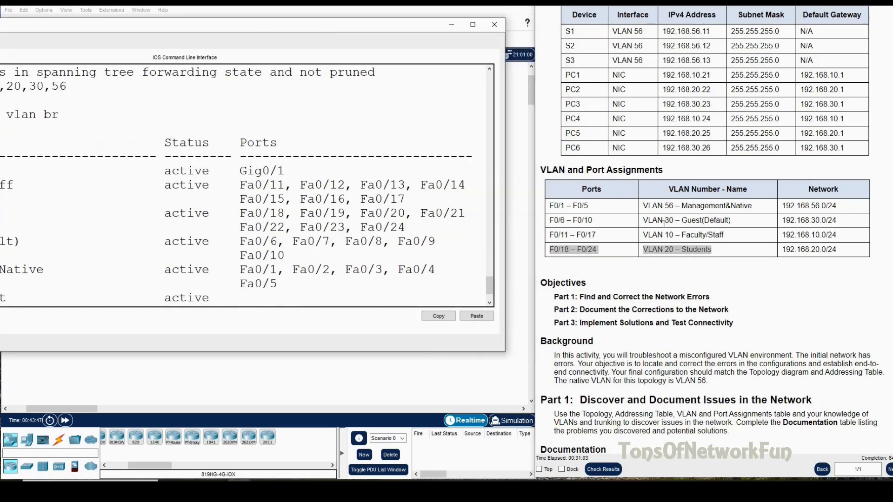
left_click_drag(299, 30, 440, 38)
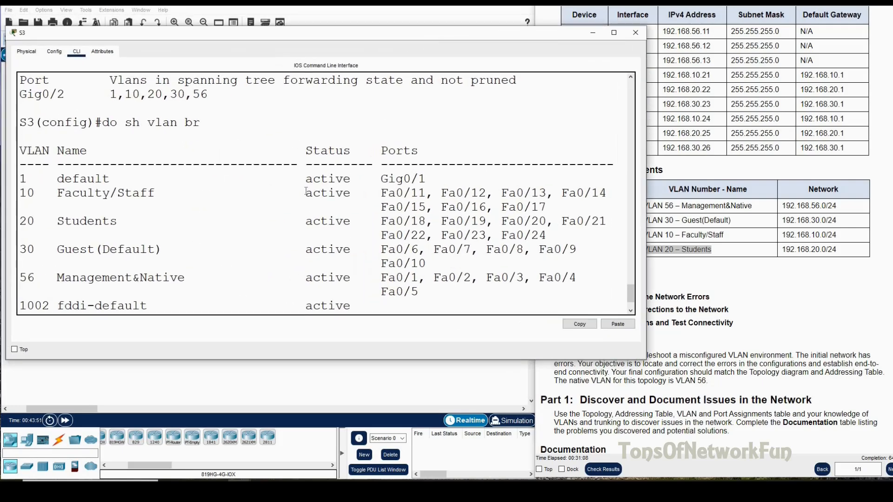
left_click_drag(465, 39, 337, 29)
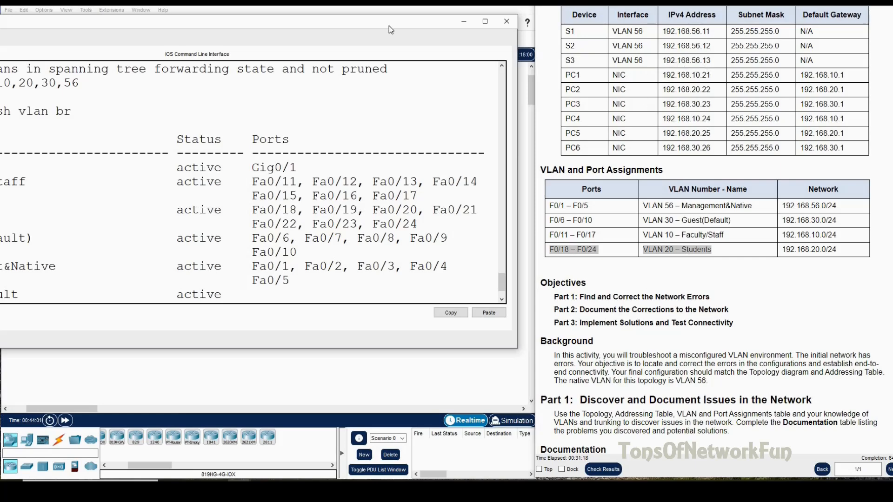
left_click_drag(320, 24, 468, 29)
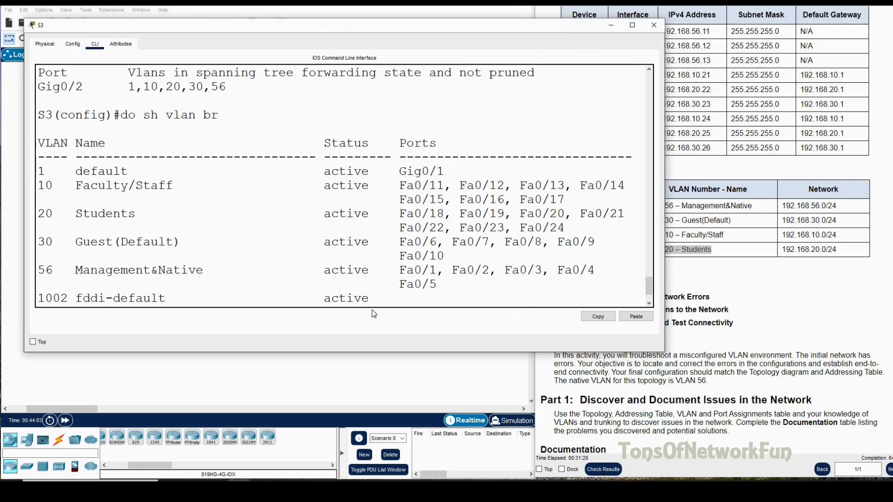
- Display S3's running configuration with do sh ru and review its FastEthernet access ports and Gigabit interfaces
key("Return")
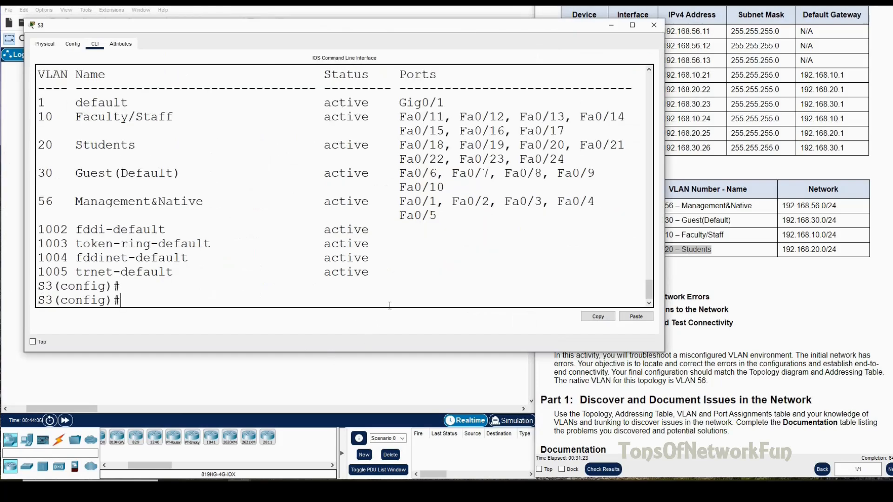
type("do sh ru")
key("Return")
key("Return")
key("Return")
key("Return")
key("Return")
key("Return")
key("Return")
key("Return")
key("Return")
key("Return")
key("Return")
key("Return")
key("Return")
key("Return")
key("Return")
key("Return")
key("Return")
key("Return")
key("Return")
key("Return")
key("Return")
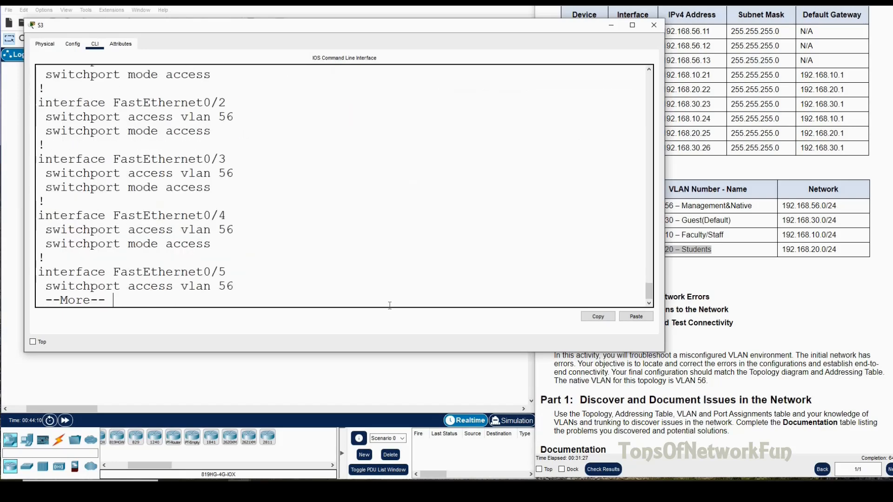
key("Return")
key("Return")
key("Return")
key("Return")
key("Return")
key("Return")
key("Return")
key("Return")
key("Return")
key("Return")
key("Return")
key("Return")
key("Return")
key("Return")
key("Return")
key("Return")
key("Return")
key("Return")
key("Return")
key("Return")
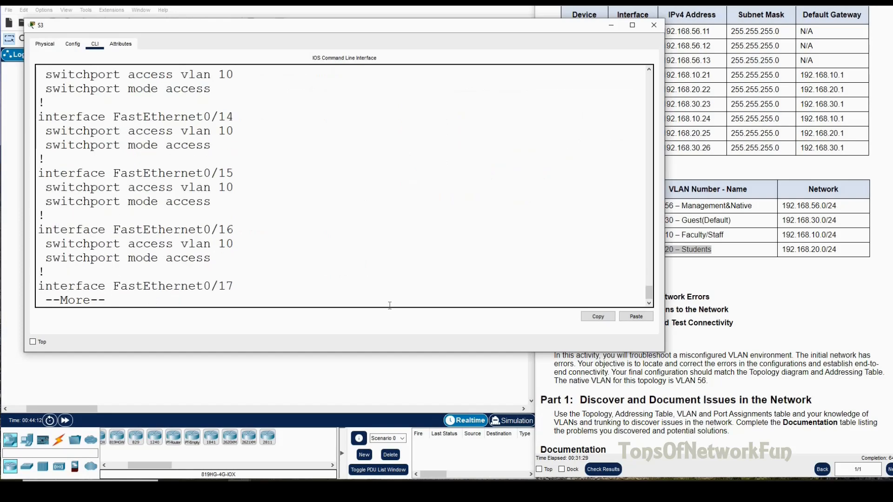
key("Return")
key("Return")
key("Return")
key("Return")
key("Return")
key("Return")
key("Return")
key("Return")
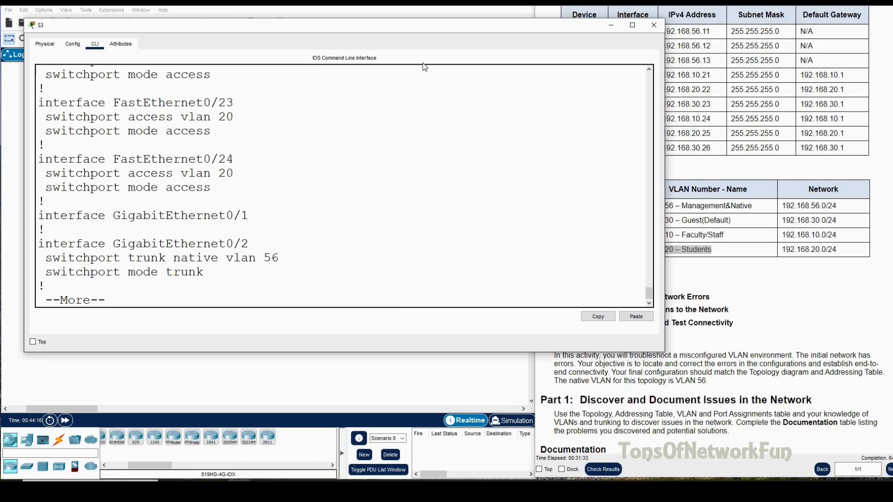
- Continue through S3's running configuration to compare its Vlan56 IP address with the Addressing Table, and close S3's window
left_click_drag(346, 25, 265, 32)
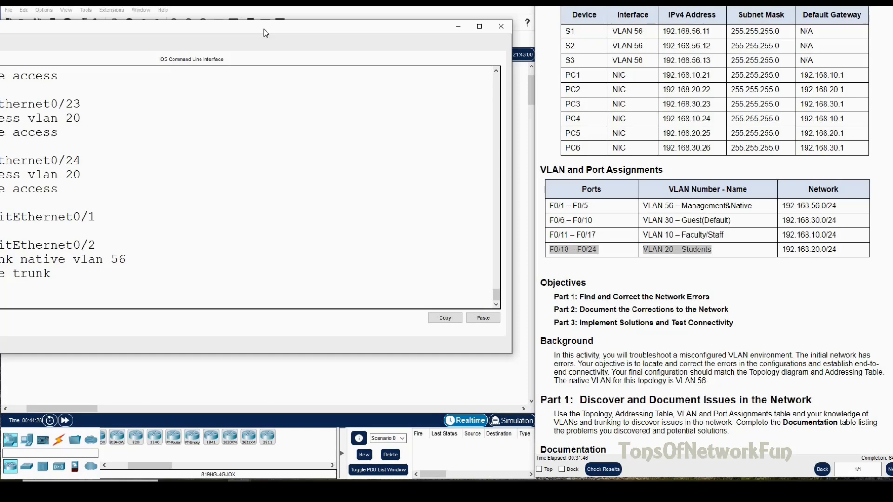
left_click_drag(263, 28, 406, 114)
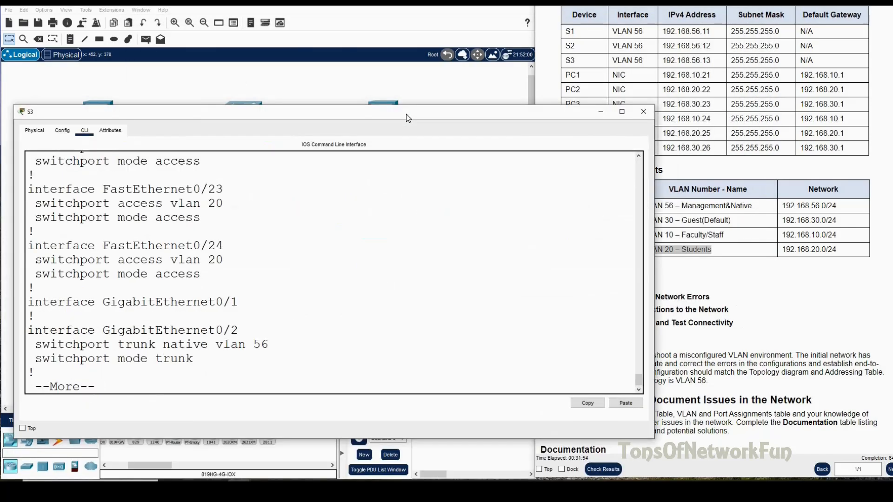
key("Return")
key("Return")
key("Return")
key("Return")
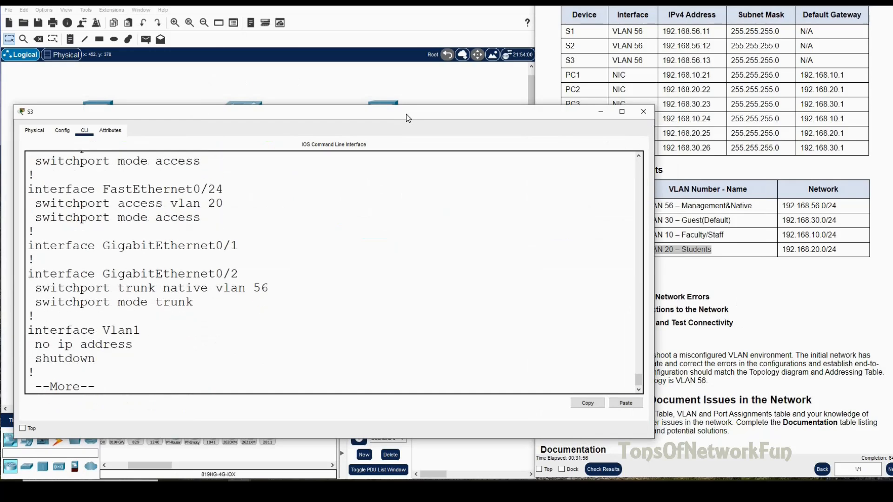
key("Return")
key("Return")
key("Return")
key("Return")
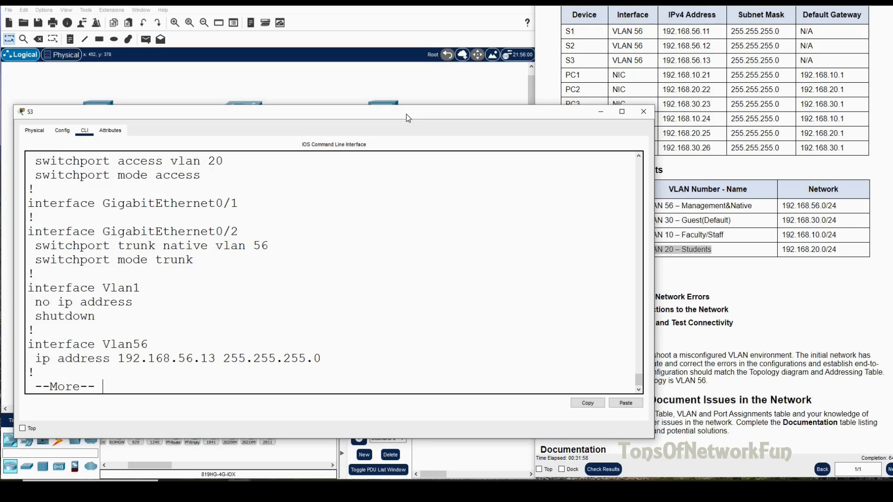
key("Return")
key("Return")
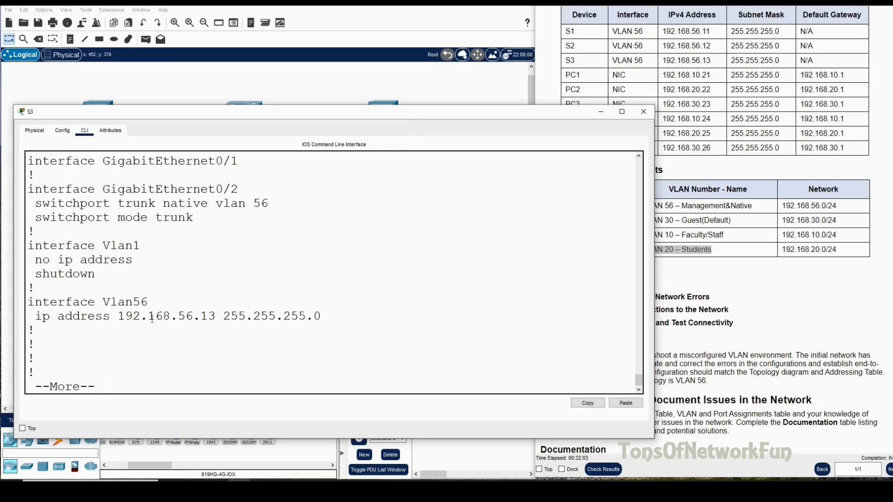
key("Return")
key("Return")
key("Return")
key("Return")
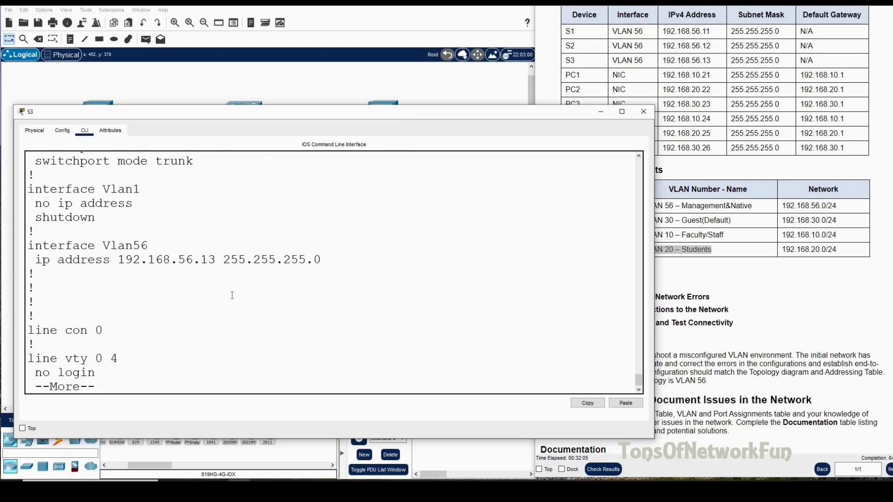
left_click(644, 113)
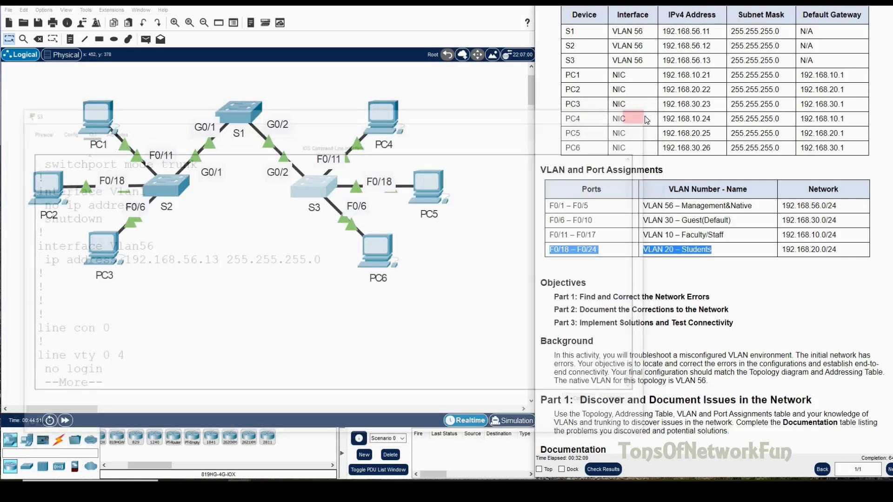
- Open S1's command line, enter privileged mode and display the running configuration with sh ru
left_click(251, 114)
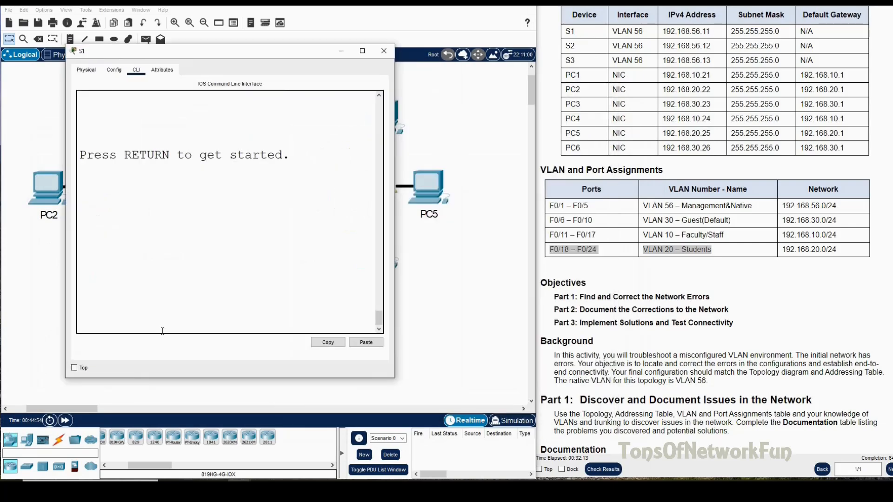
key("Return")
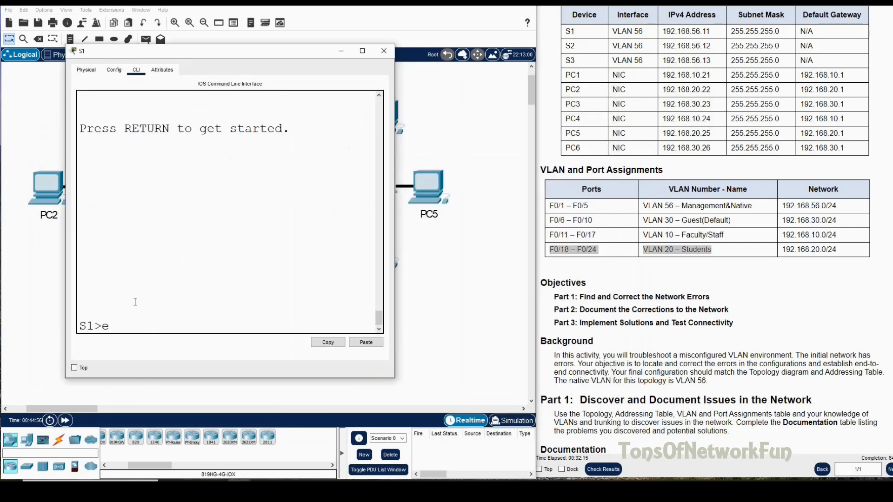
type("en")
key("Return")
type("sh ru")
key("Return")
- Page through S1's running configuration to compare its Vlan56 IP address with the Addressing Table, and close S1's window
key("space")
key("space")
key("space")
key("space")
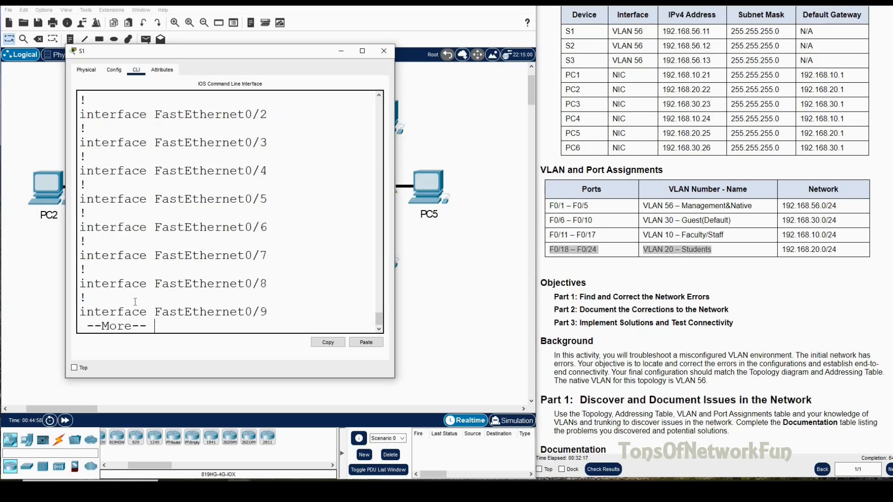
key("Return")
key("Return")
key("Return")
key("Return")
key("Return")
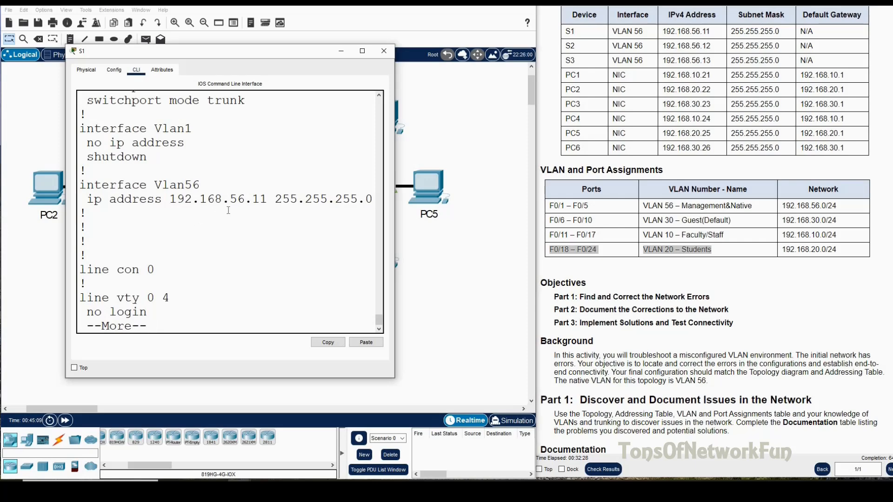
left_click(384, 51)
- Open S2's window beside the tables, compare its Vlan56 IP address with the Addressing Table, and close it
left_click(186, 189)
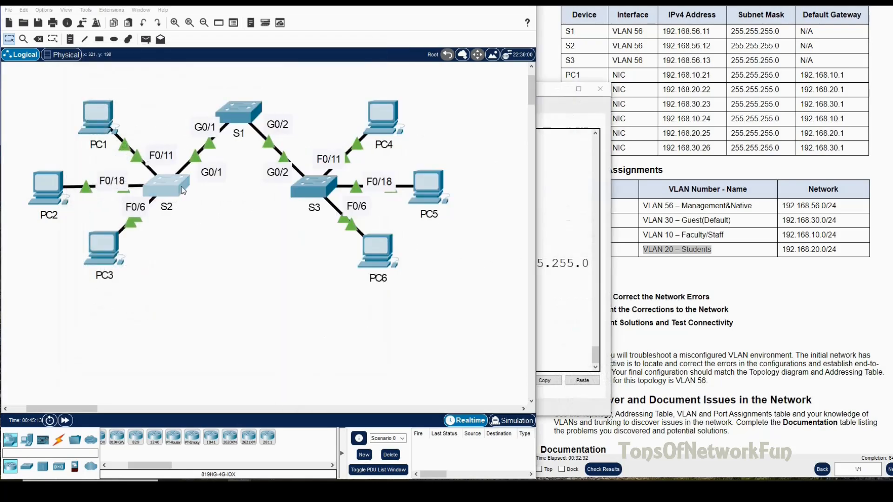
left_click(181, 188)
left_click_drag(407, 85, 138, 34)
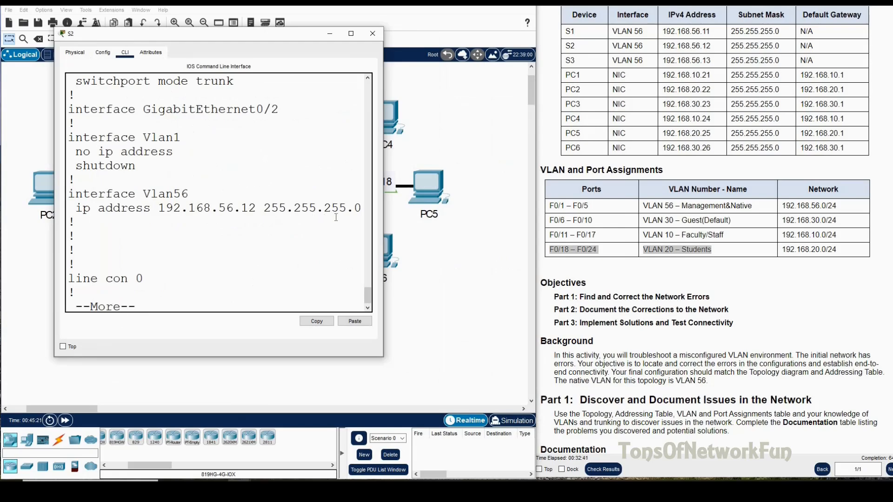
left_click(373, 34)
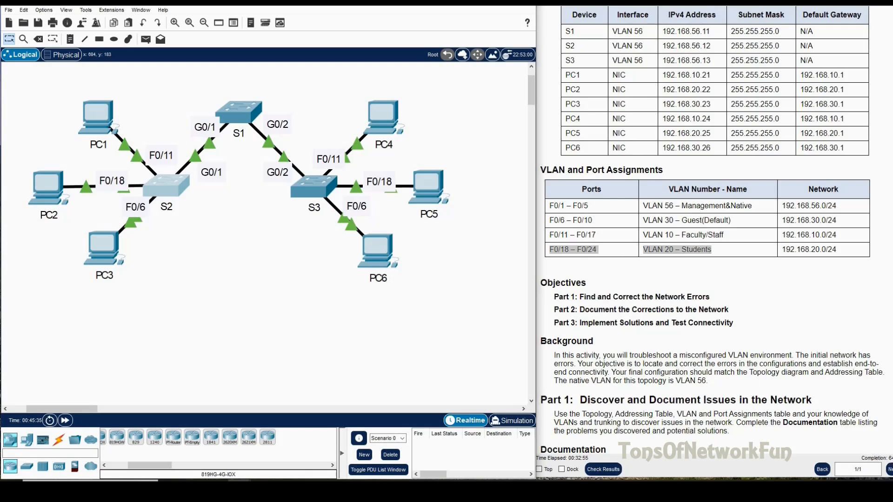
- Check the activity results, close them, and resize the instructions window to fit beside the full topology
left_click(615, 469)
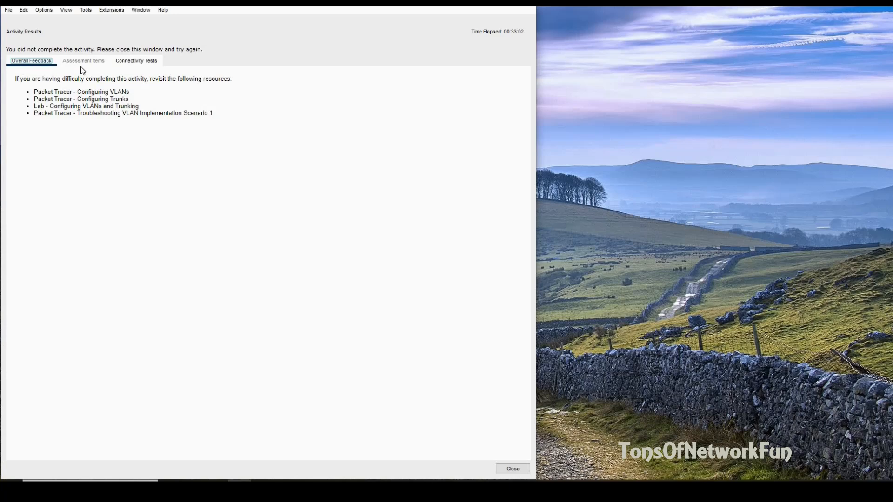
left_click(523, 9)
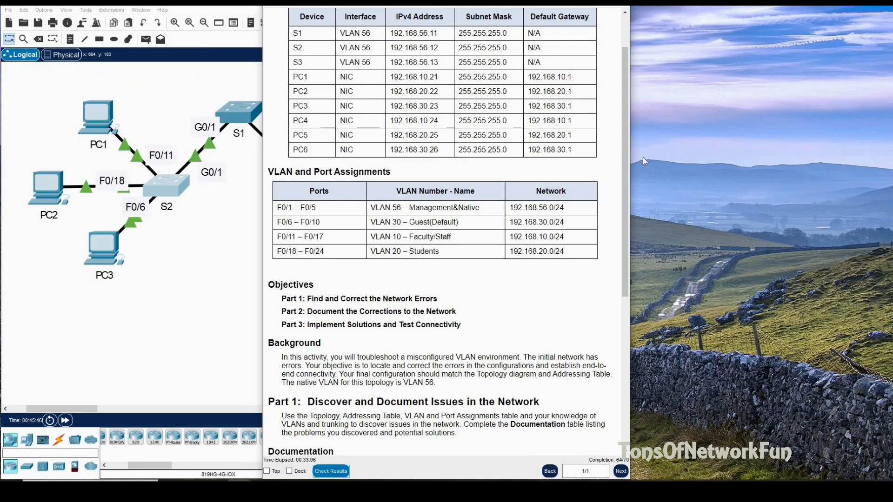
left_click_drag(631, 155, 892, 180)
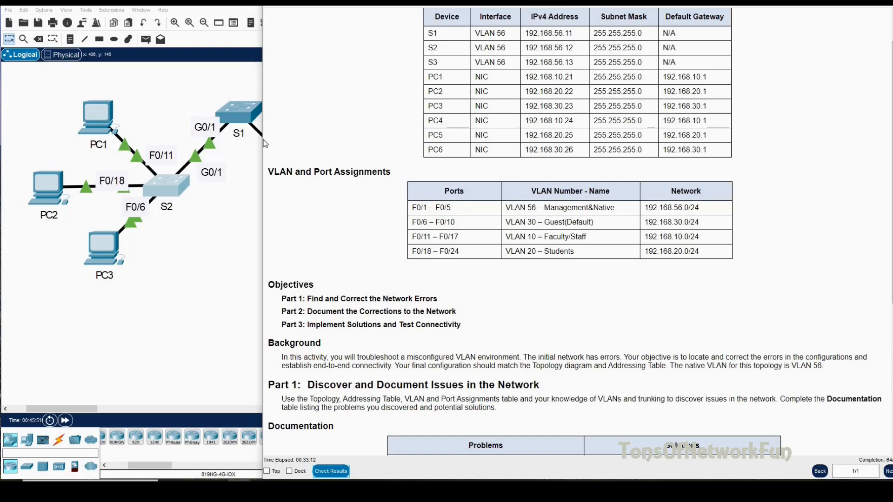
left_click_drag(262, 140, 511, 165)
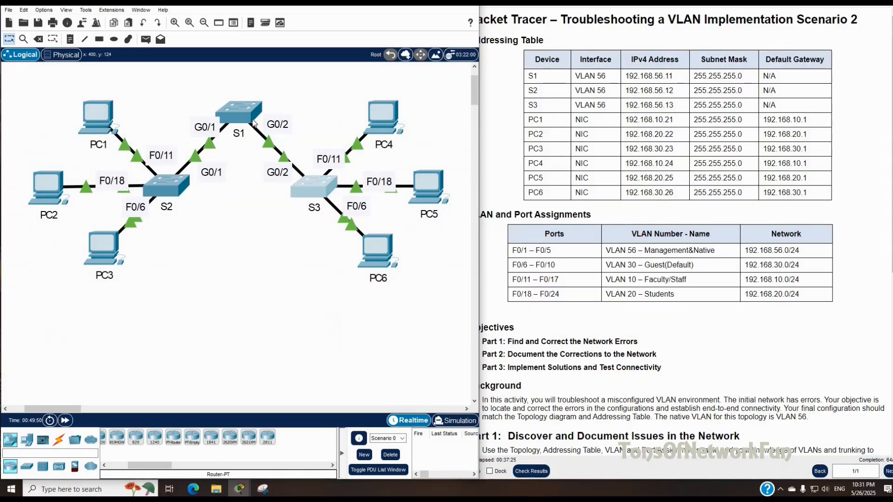
- List S1's VLANs with sh vlan br and widen its window so each VLAN's name and ports fit on a line
left_click(253, 123)
left_click_drag(351, 85, 119, 64)
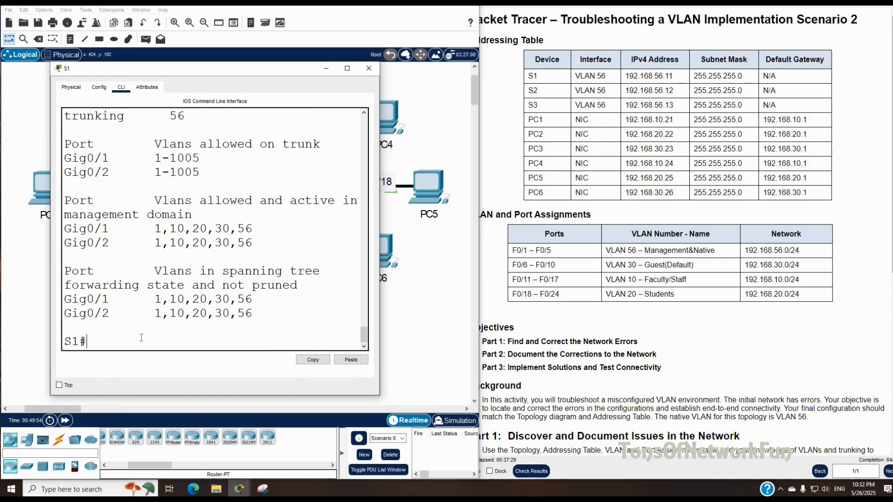
type("do sh vlan br")
key("Return")
type("sh vlan br")
key("Return")
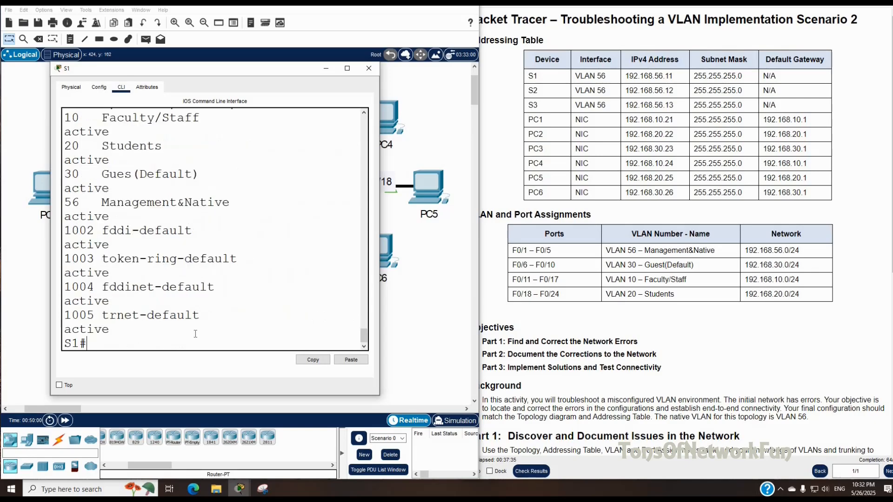
left_click_drag(380, 255, 691, 251)
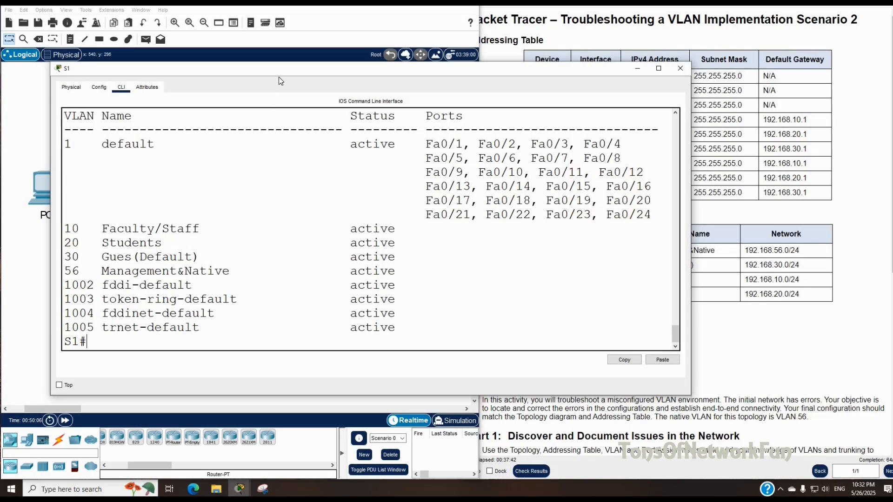
left_click_drag(281, 74, 295, 36)
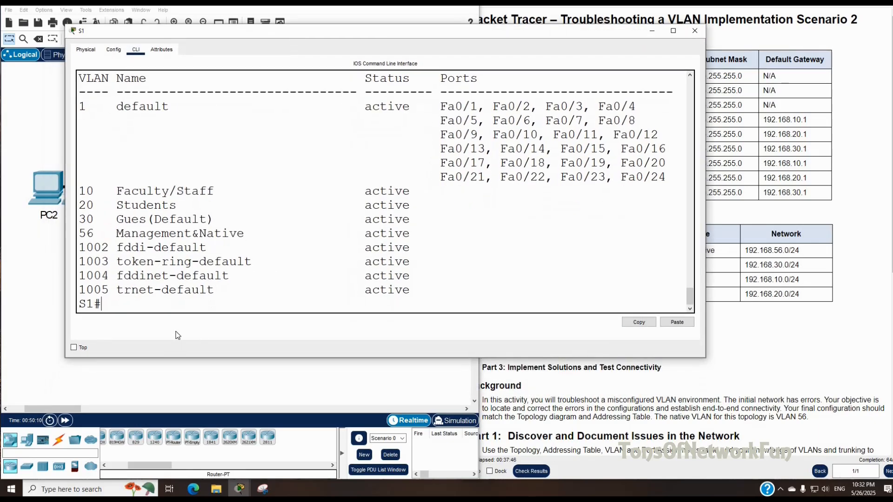
- Enter global configuration mode on S1 and delete VLAN 30
type("conf t")
key("Return")
type("No va")
key("BackSpace")
key("BackSpace")
type("VLA")
key("Return")
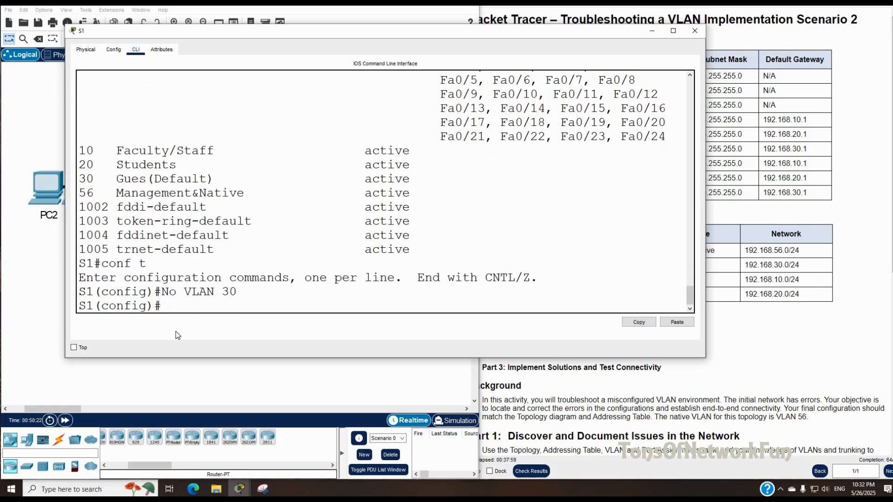
- Recreate VLAN 30 on S1 with the name Guest(Default), as written in the VLAN and Port Assignments table
type("VLAN 30")
key("Return")
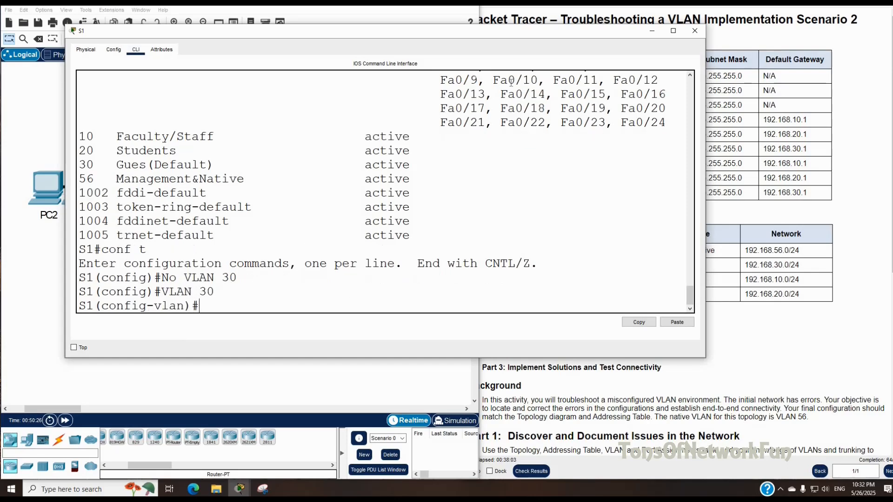
left_click_drag(482, 35, 356, 26)
type("name Guest(Default)")
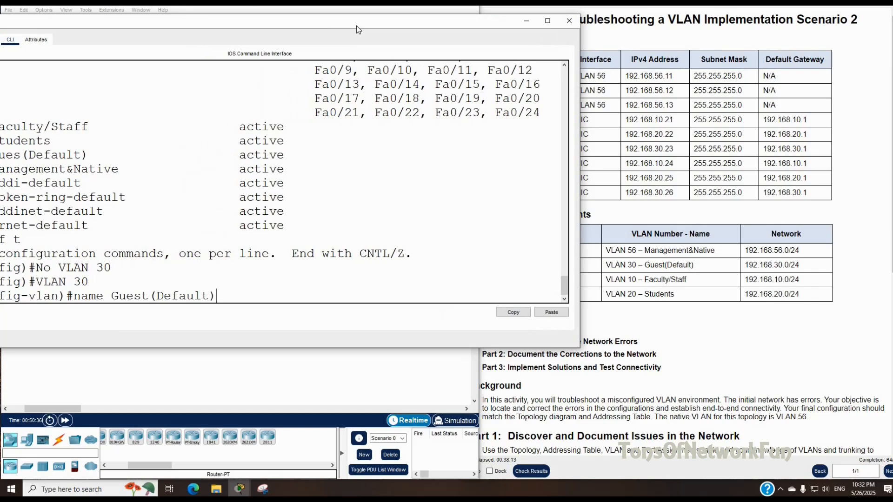
key("Return")
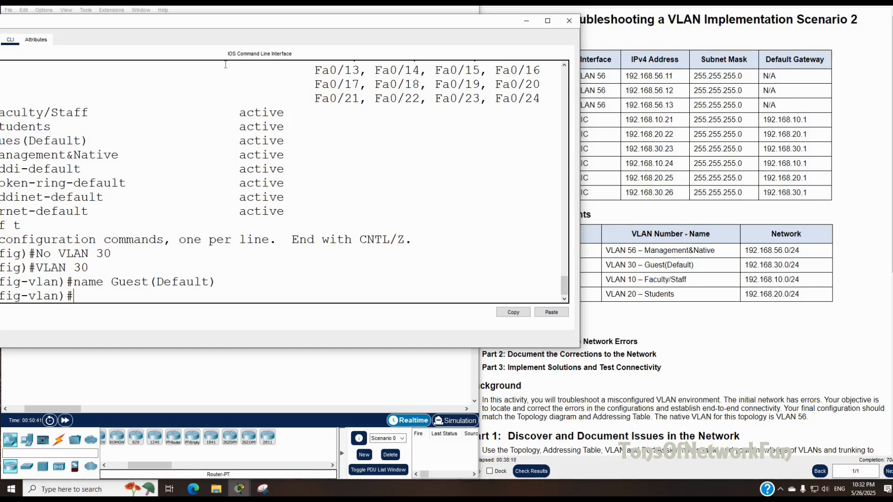
- Bring S1's full output into view and examine the spelling of VLAN 30's name in the earlier listing
left_click_drag(334, 25, 496, 68)
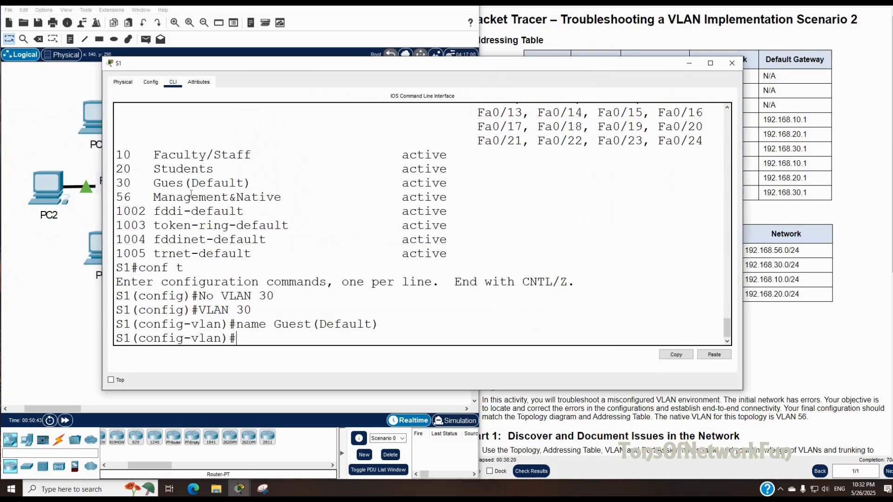
left_click_drag(155, 182, 265, 183)
left_click(229, 183)
left_click_drag(611, 70, 620, 73)
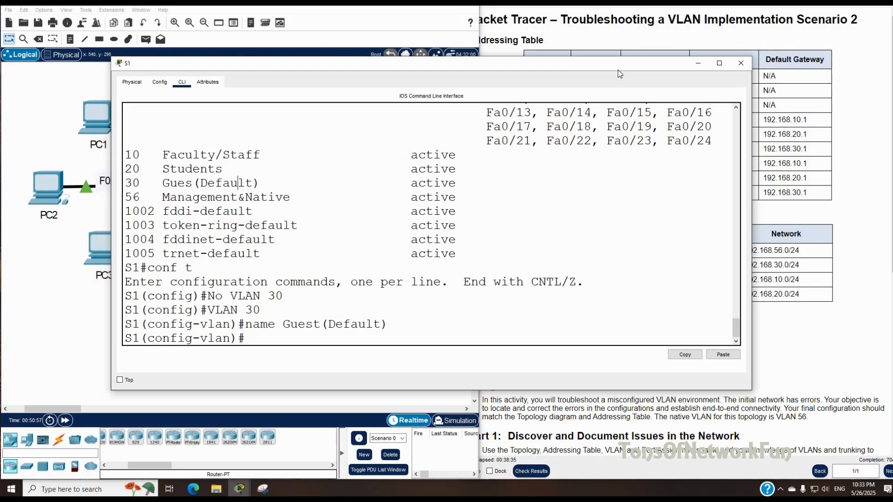